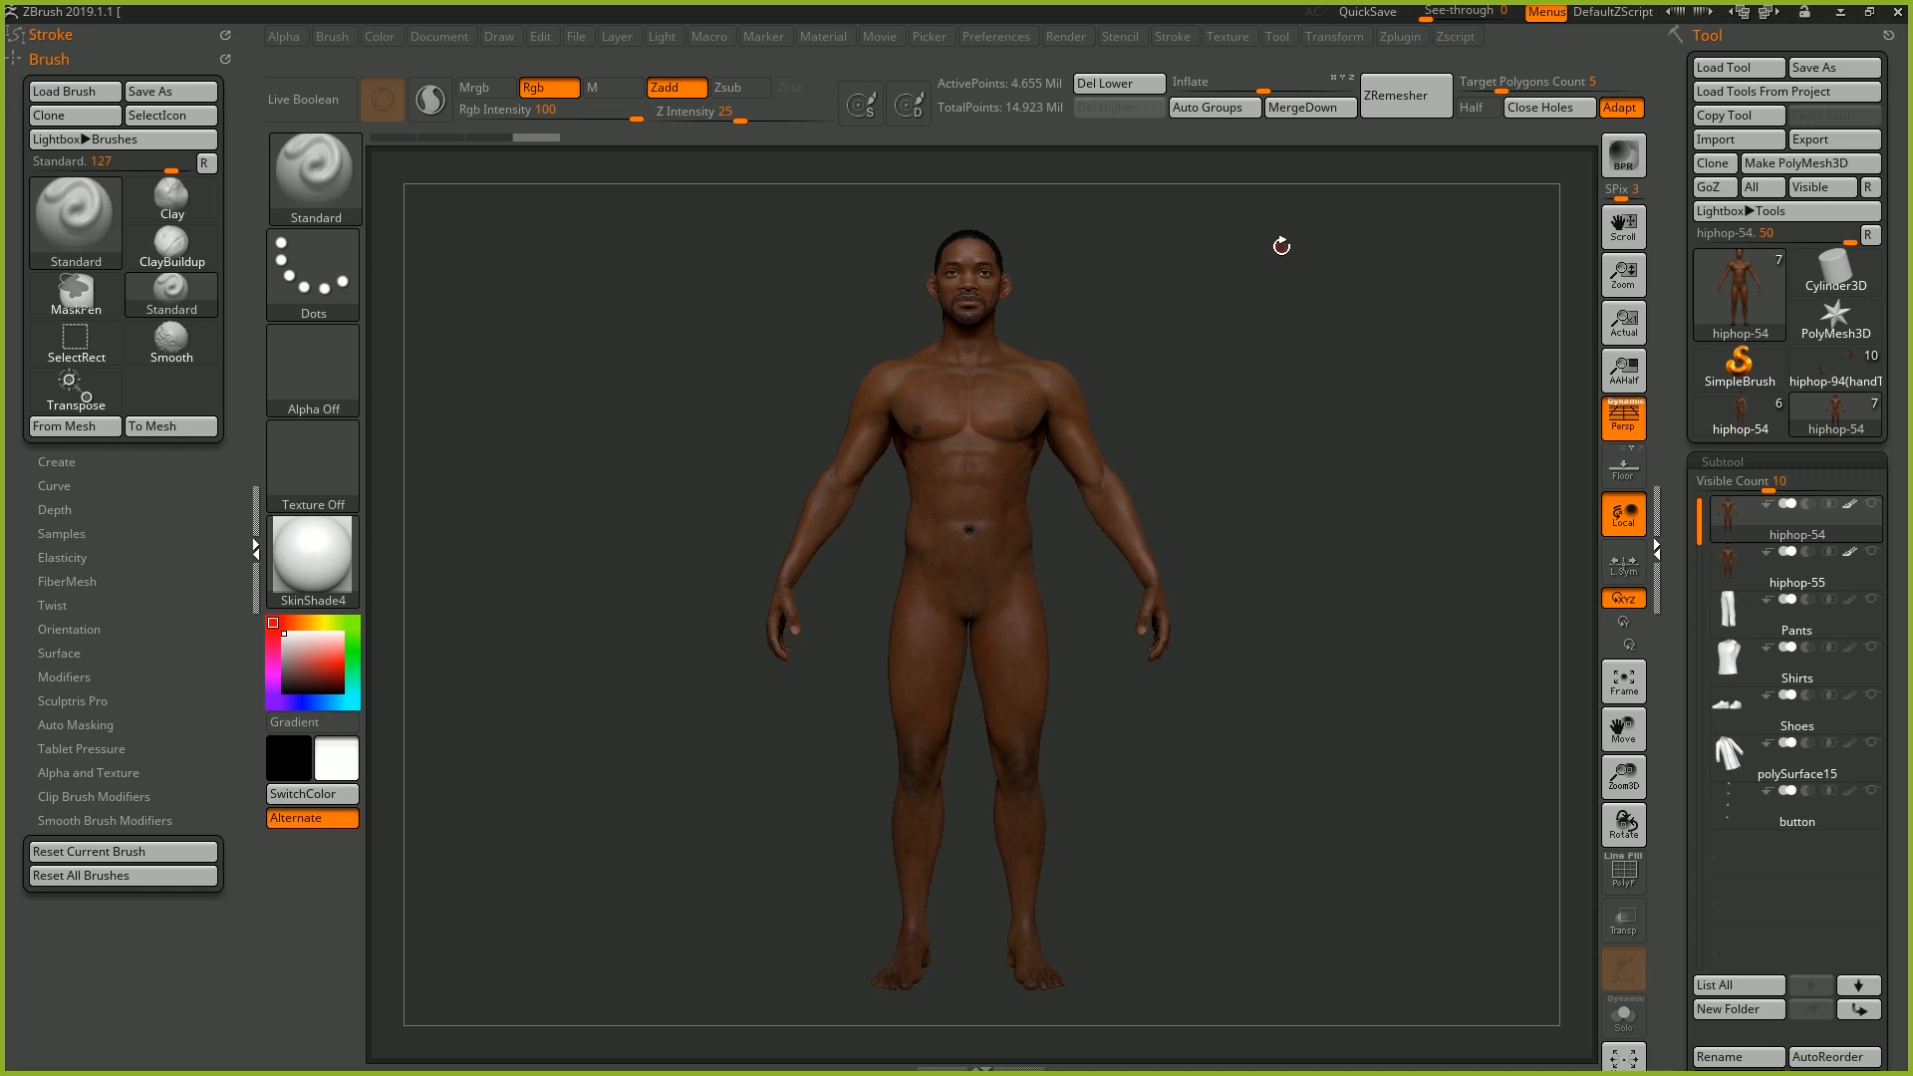
# Select the hiphop-55 body subtool, show it beside the other figure, and display its polygon wireframe
pyautogui.click(1754, 565)
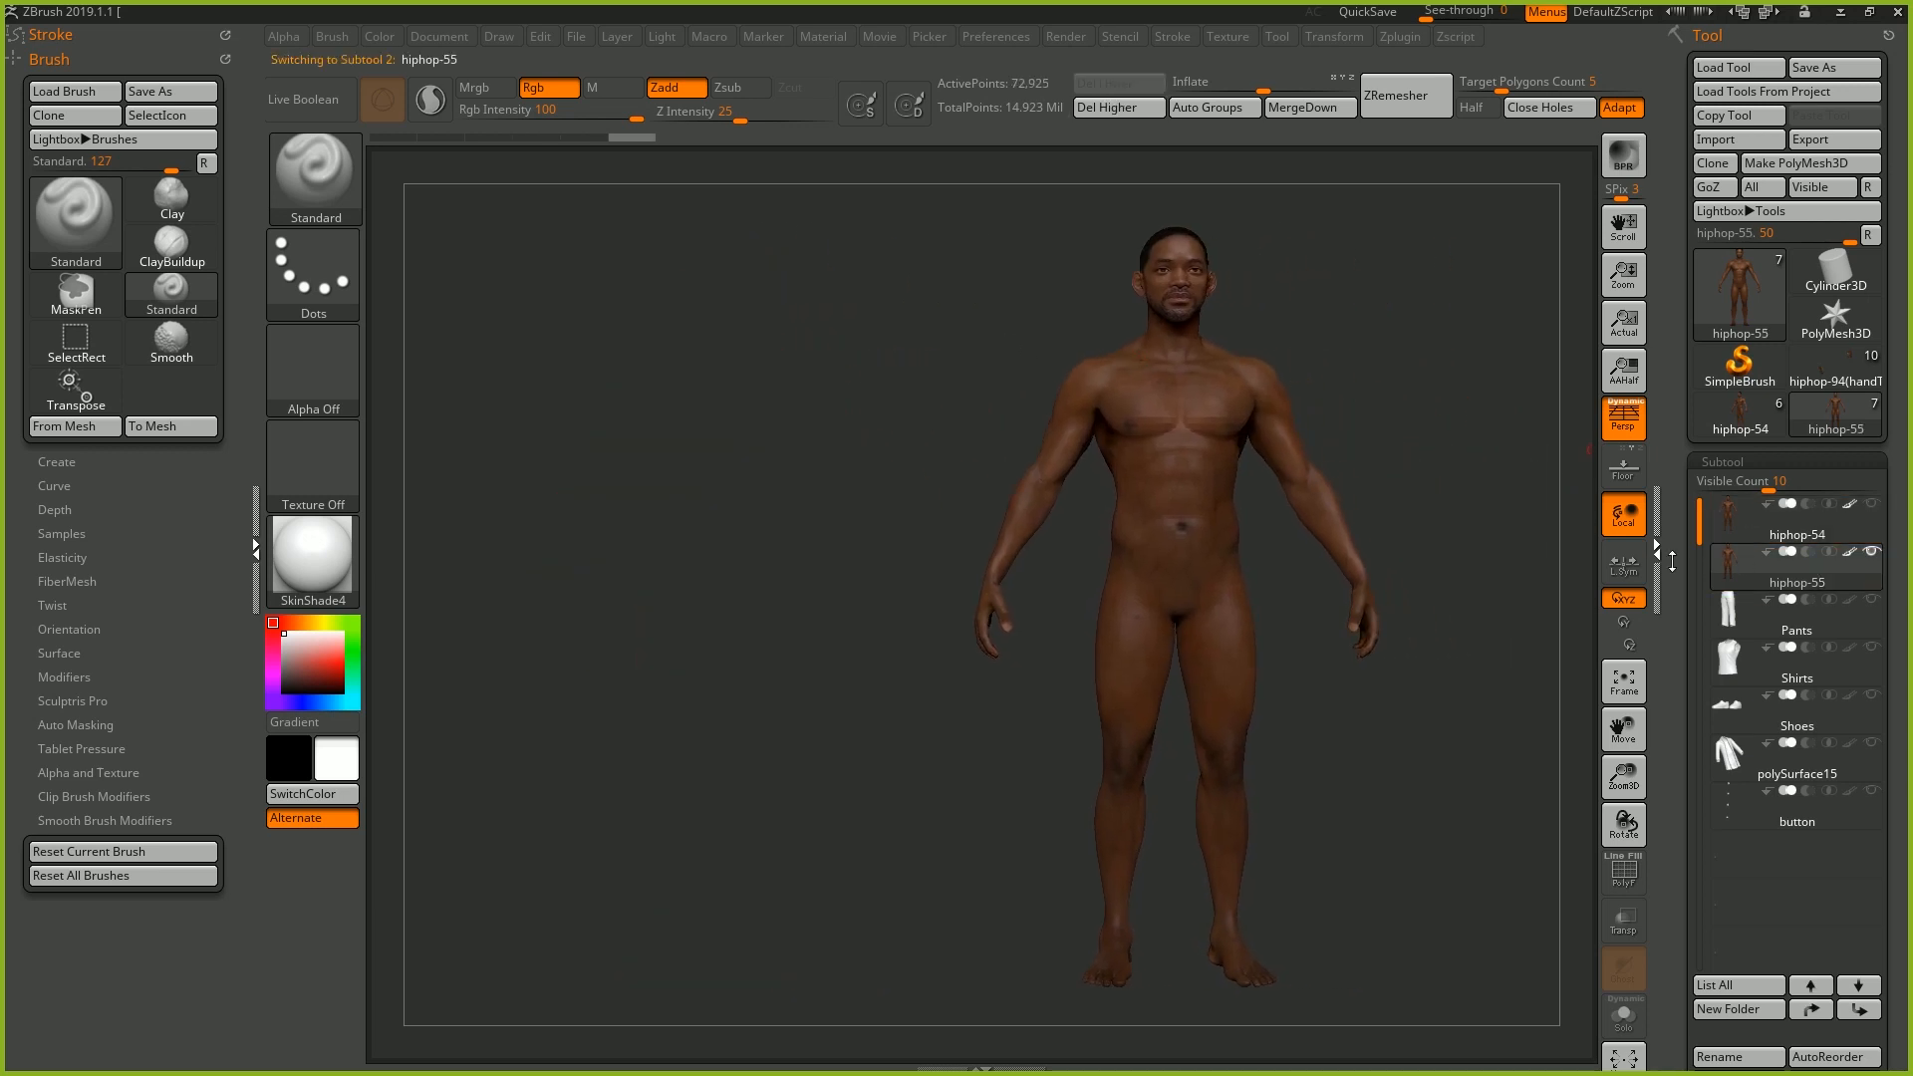
pyautogui.hotkey('shift', 'f')
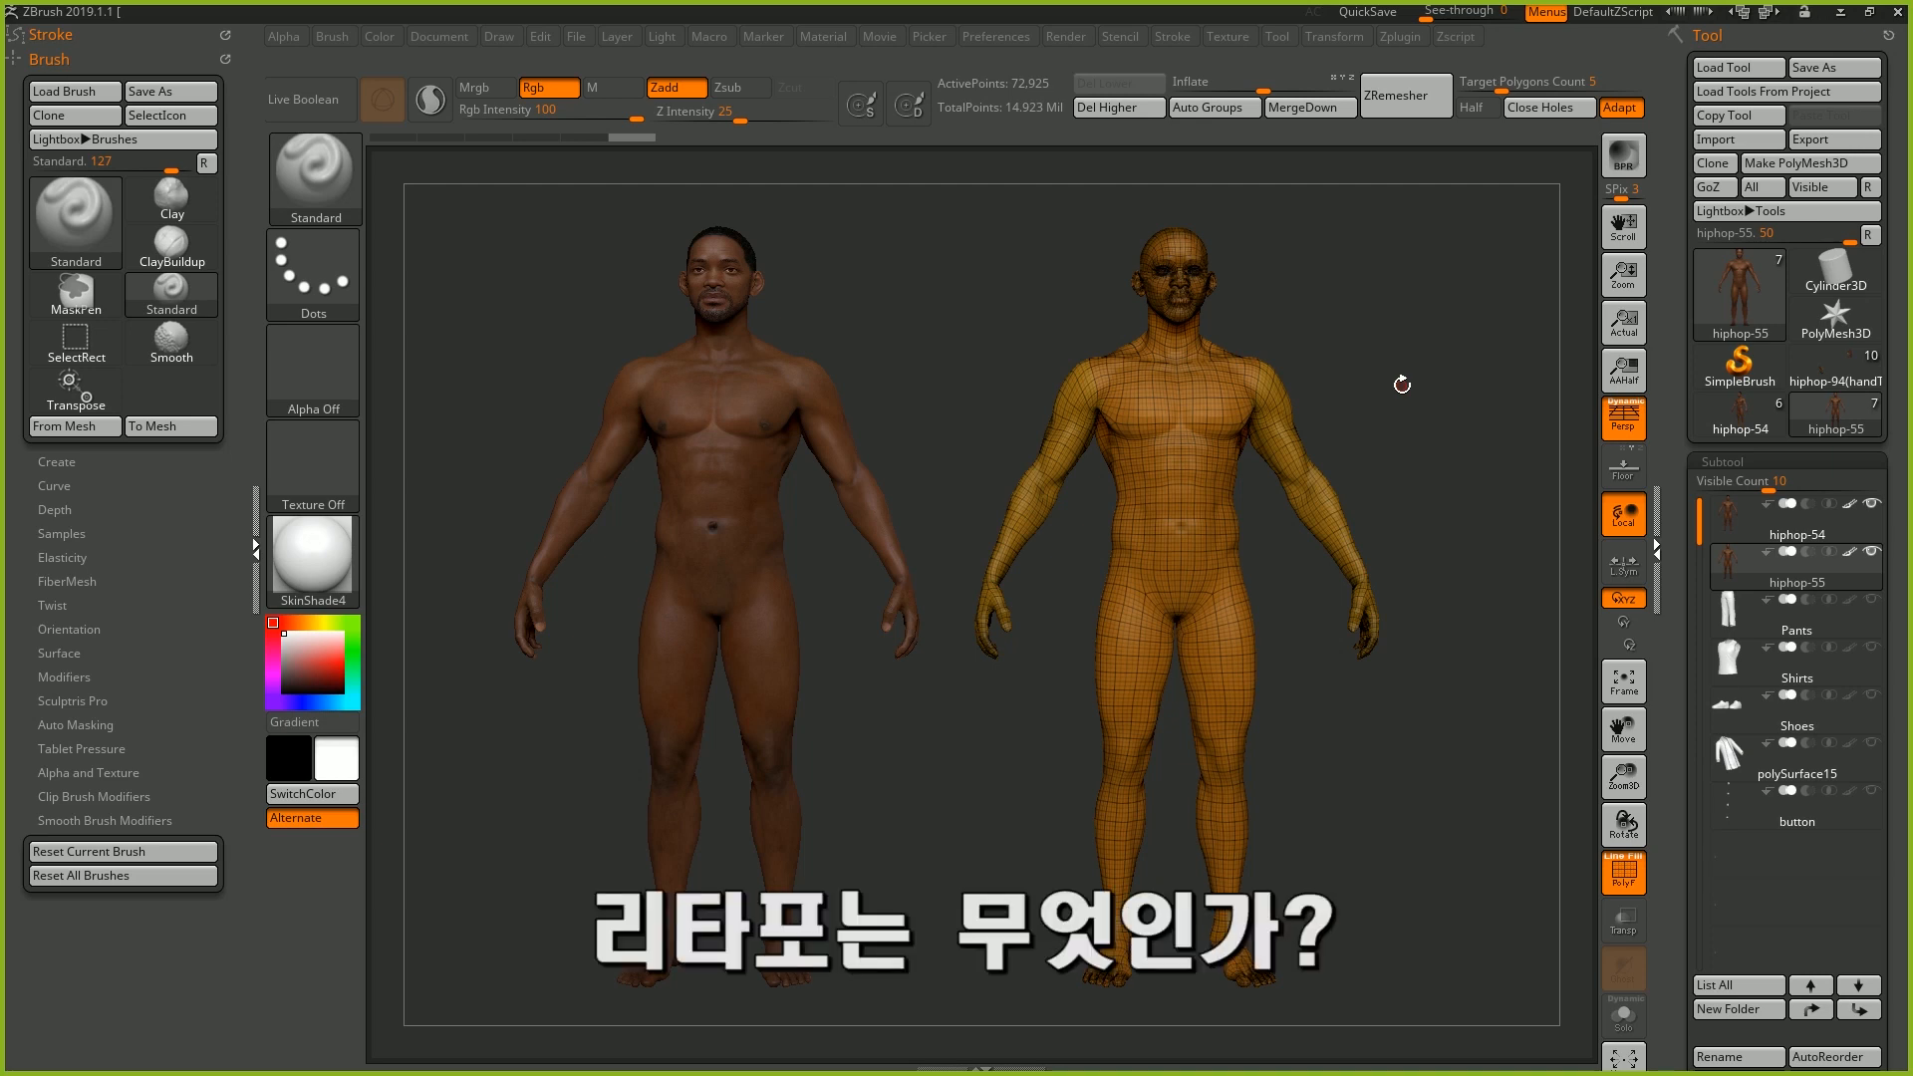
pyautogui.moveTo(1087, 360)
pyautogui.mouseDown()
pyautogui.moveTo(1097, 418)
pyautogui.moveTo(1124, 440)
pyautogui.mouseUp()
pyautogui.moveTo(1142, 339)
pyautogui.mouseDown()
pyautogui.moveTo(1150, 436)
pyautogui.moveTo(1138, 356)
pyautogui.mouseUp()
pyautogui.moveTo(1059, 412); pyautogui.dragTo(1164, 374)
pyautogui.moveTo(1064, 431); pyautogui.dragTo(1184, 410)
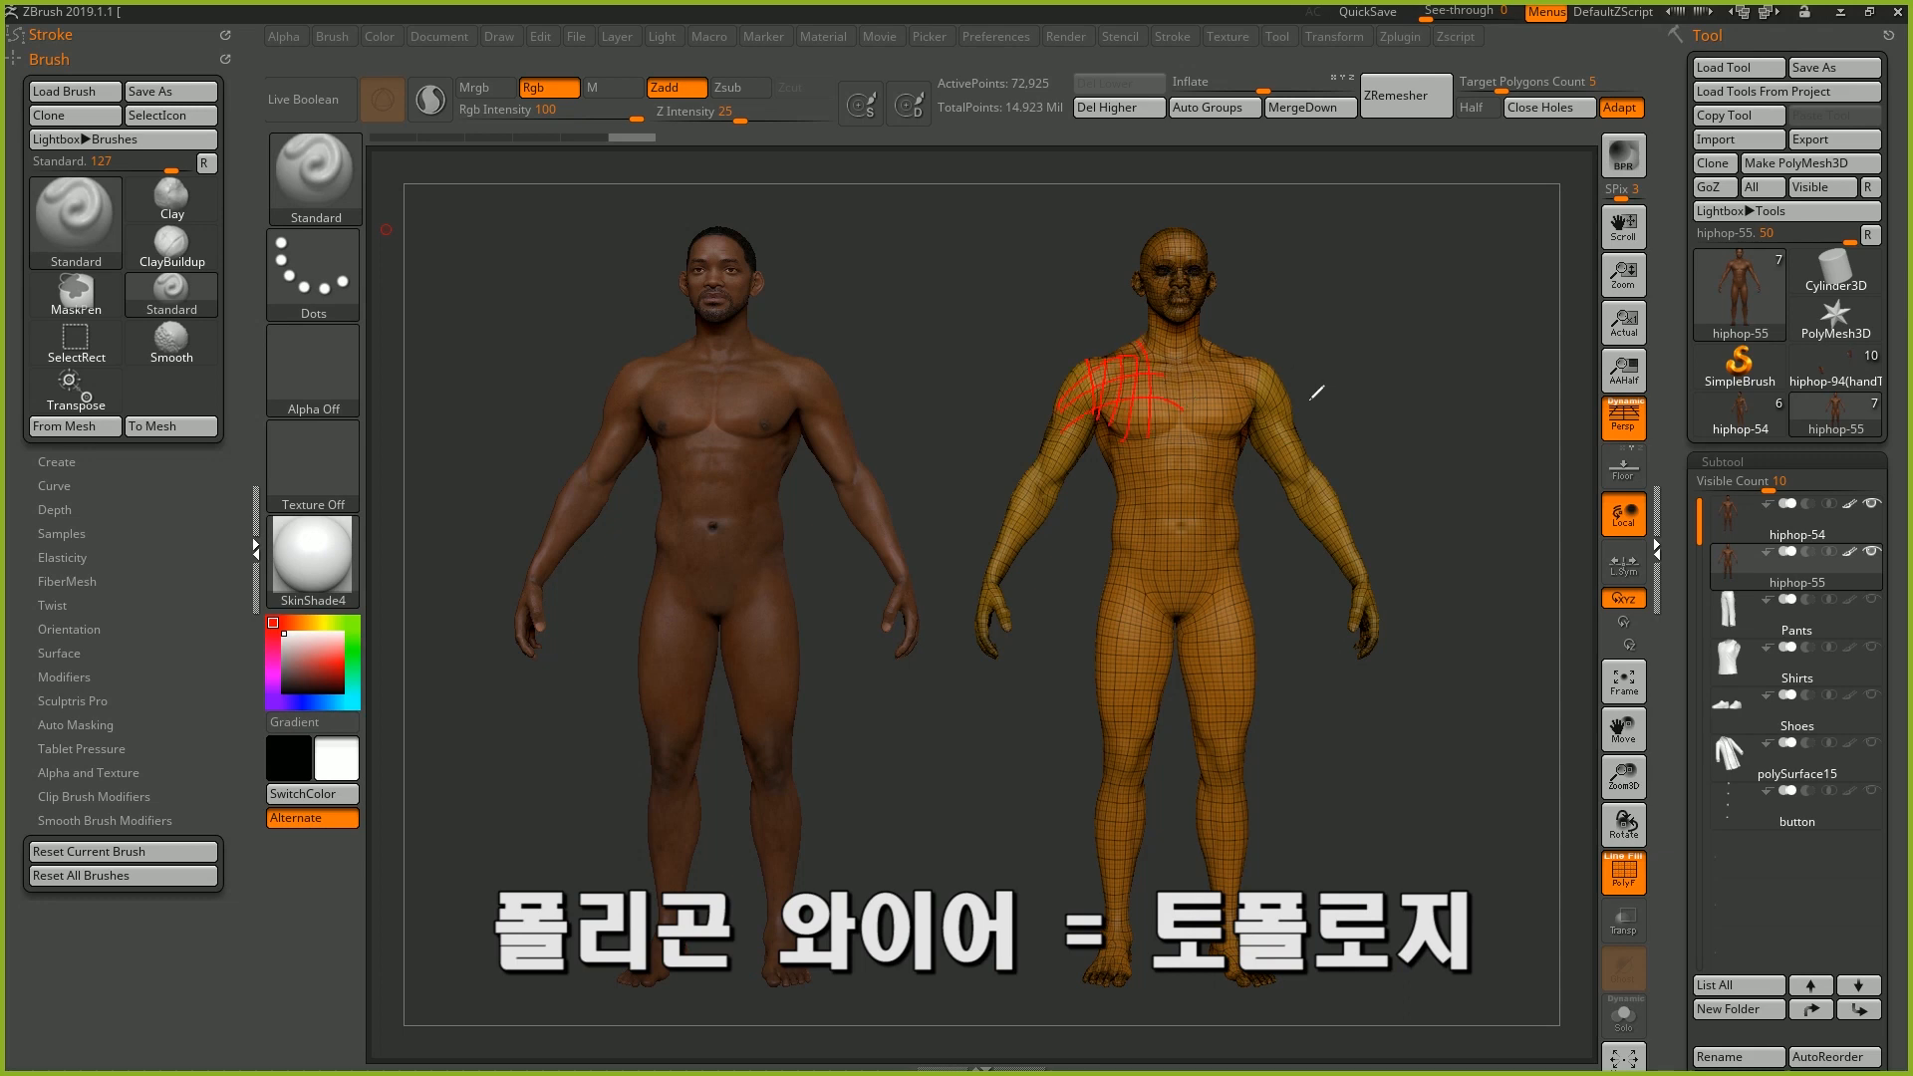
pyautogui.moveTo(1012, 199); pyautogui.dragTo(1039, 192)
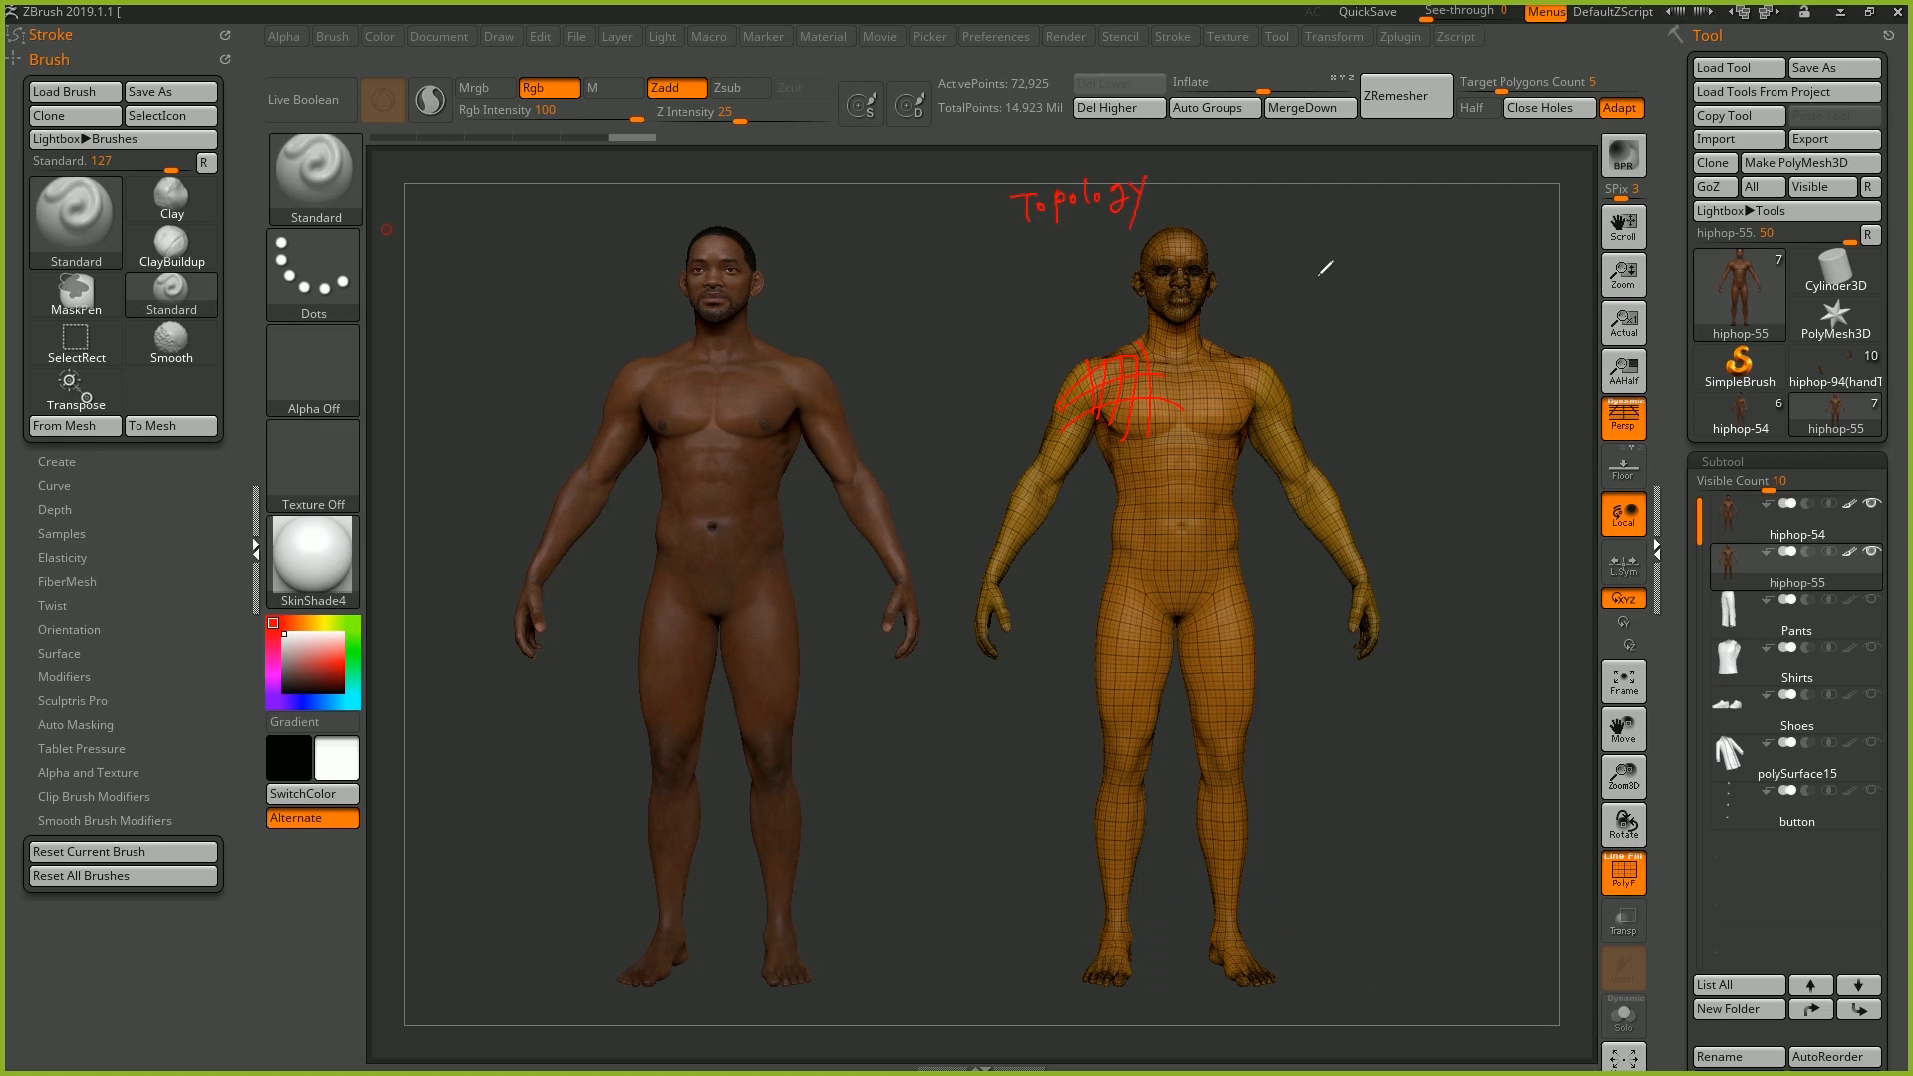
pyautogui.moveTo(936, 199)
pyautogui.mouseDown()
pyautogui.moveTo(940, 239)
pyautogui.moveTo(972, 228)
pyautogui.mouseUp()
pyautogui.moveTo(981, 213); pyautogui.dragTo(999, 210)
pyautogui.moveTo(947, 250); pyautogui.dragTo(1088, 227)
pyautogui.moveTo(958, 284)
pyautogui.mouseDown()
pyautogui.moveTo(992, 315)
pyautogui.moveTo(1058, 261)
pyautogui.moveTo(1053, 284)
pyautogui.mouseUp()
pyautogui.click(1090, 282)
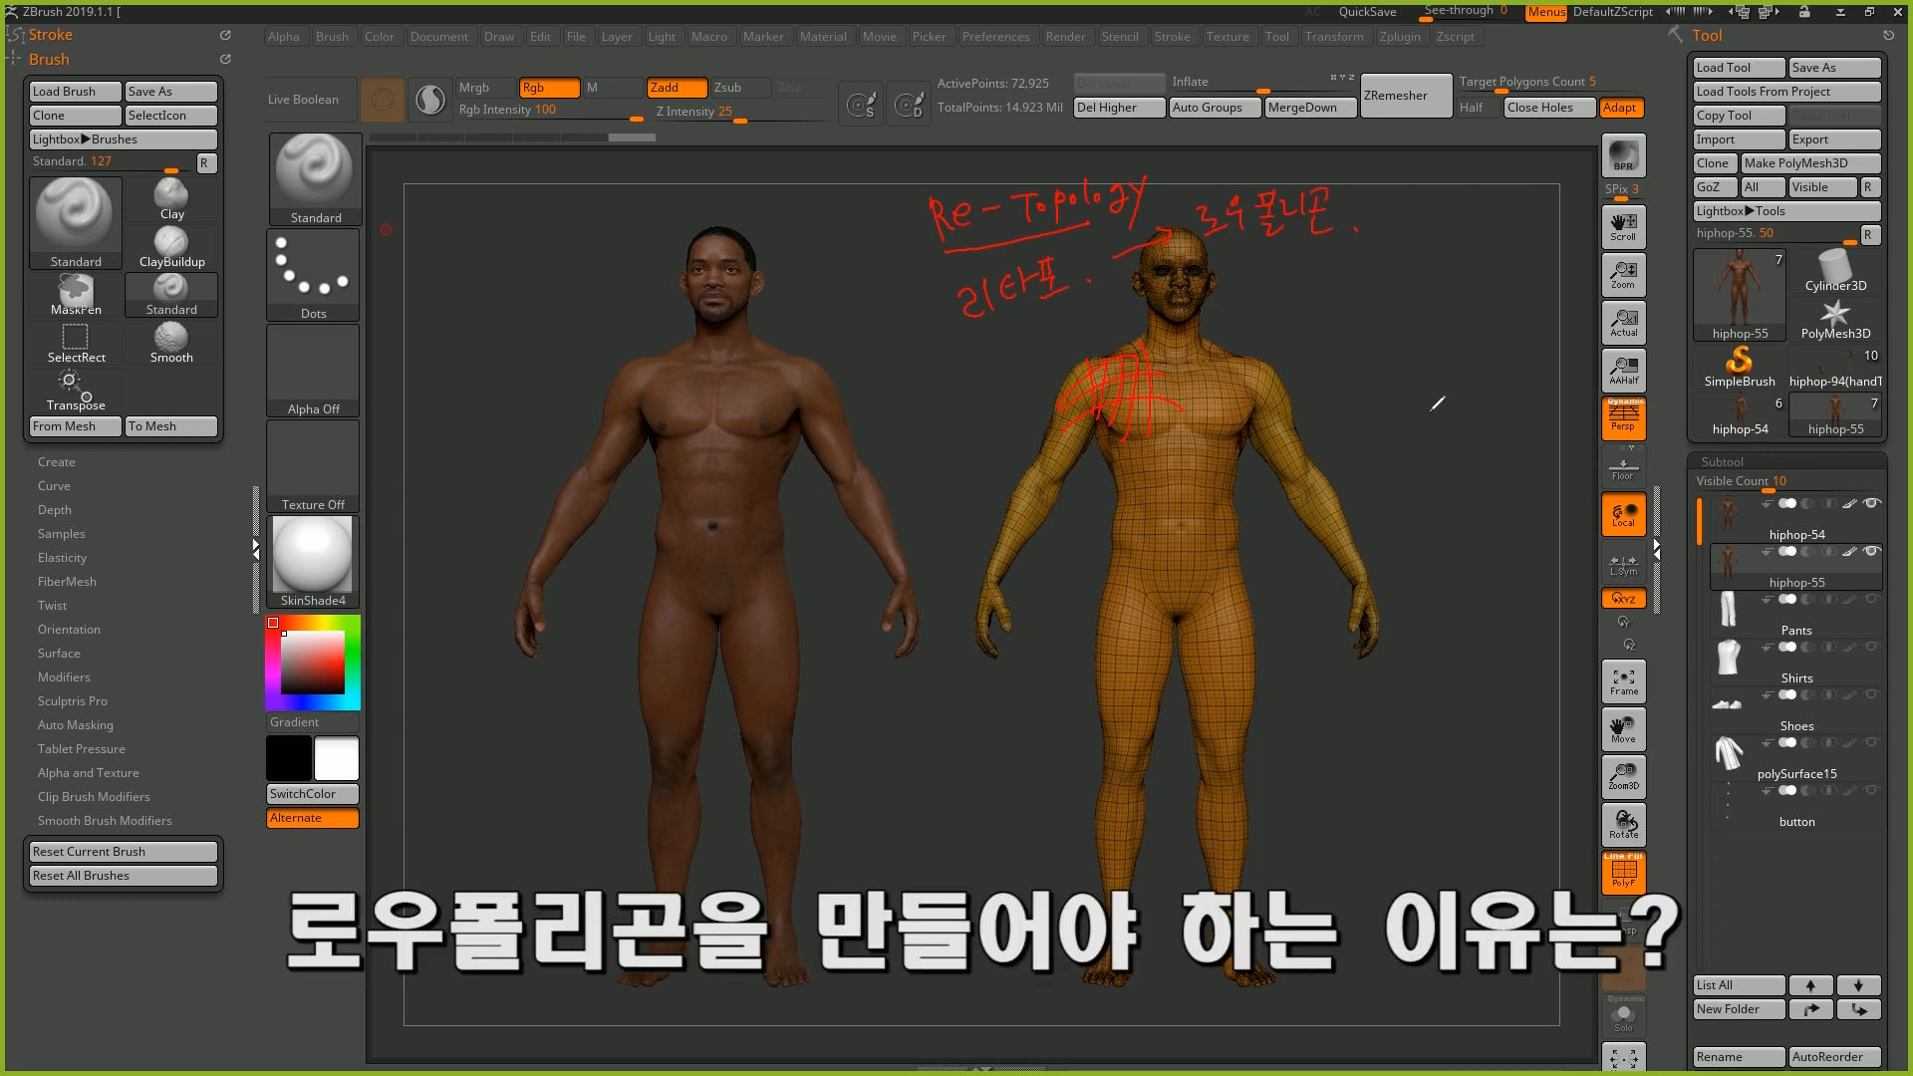
pyautogui.moveTo(1232, 266)
pyautogui.mouseDown()
pyautogui.moveTo(1294, 257)
pyautogui.moveTo(1304, 319)
pyautogui.moveTo(1440, 309)
pyautogui.mouseUp()
pyautogui.click(1461, 308)
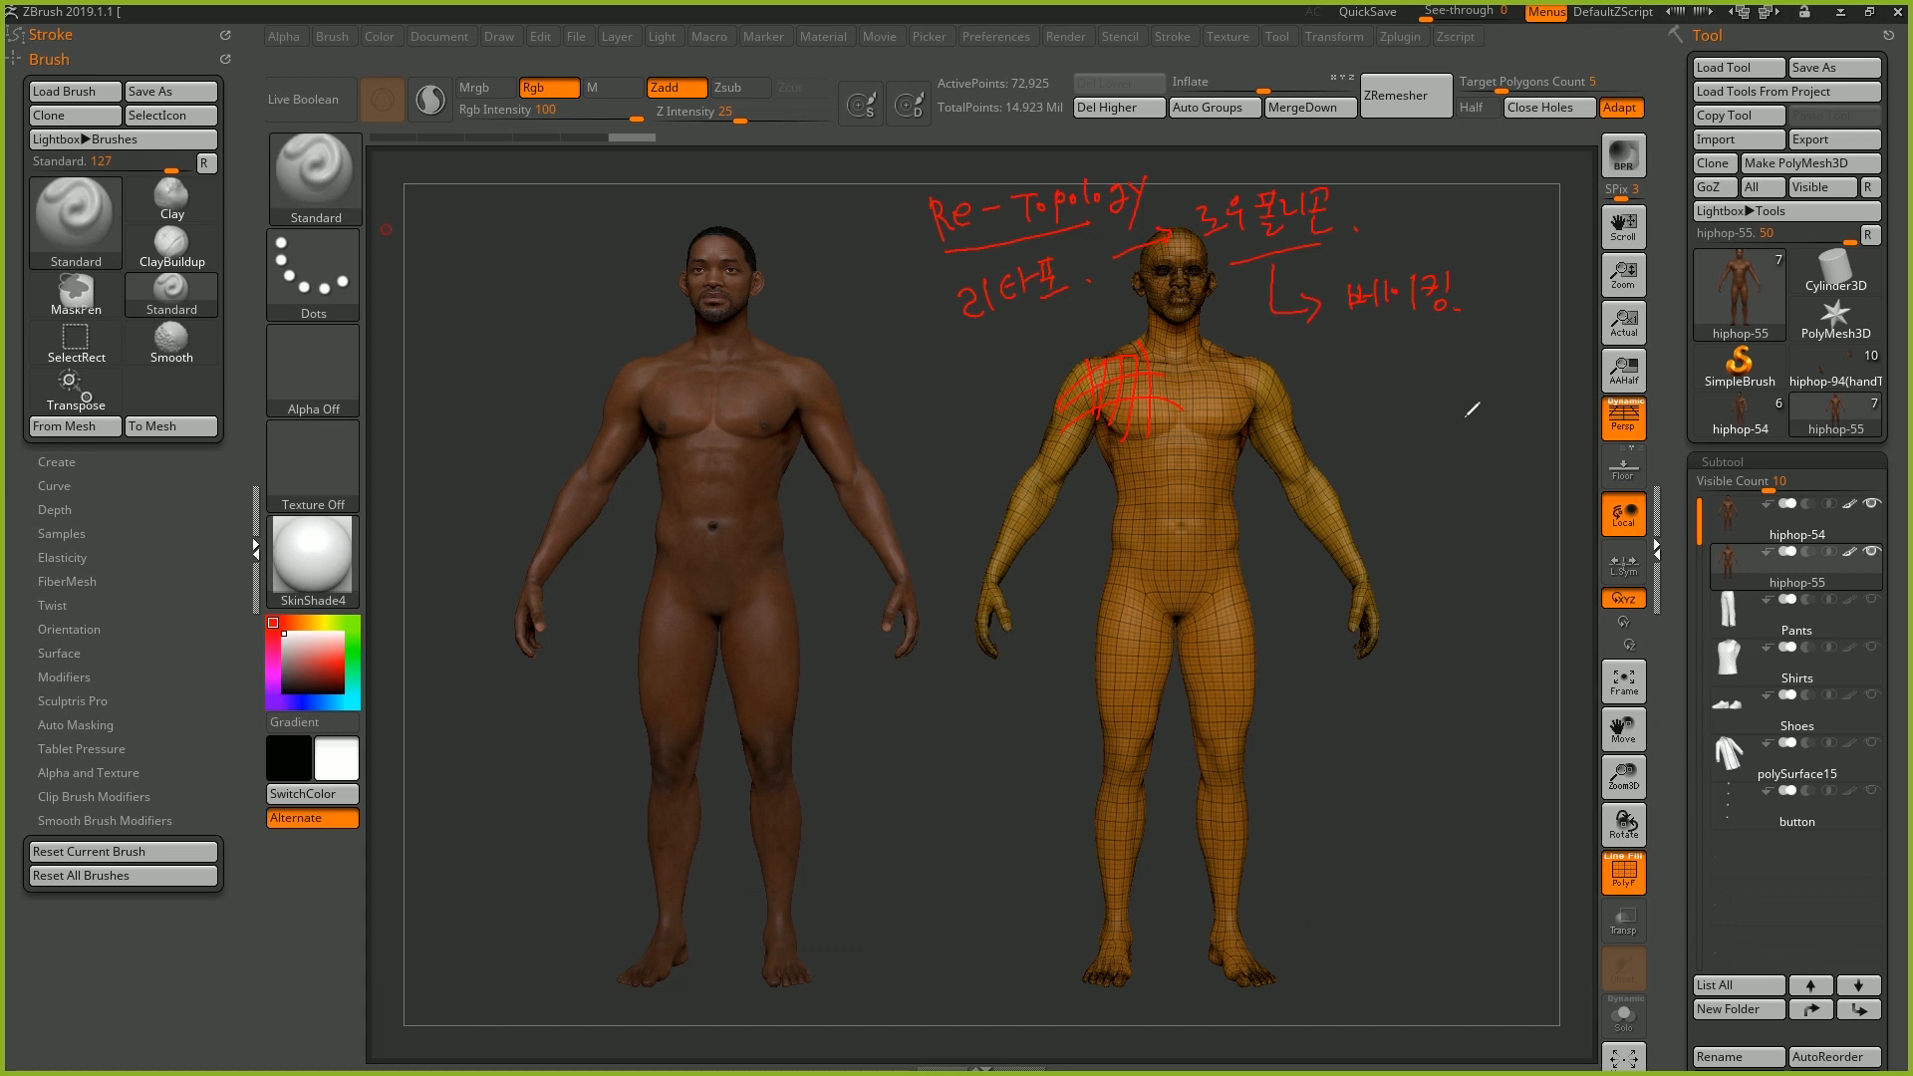
pyautogui.moveTo(1186, 214)
pyautogui.mouseDown()
pyautogui.moveTo(1340, 231)
pyautogui.moveTo(1295, 256)
pyautogui.moveTo(1172, 239)
pyautogui.mouseUp()
pyautogui.moveTo(990, 338); pyautogui.dragTo(1094, 290)
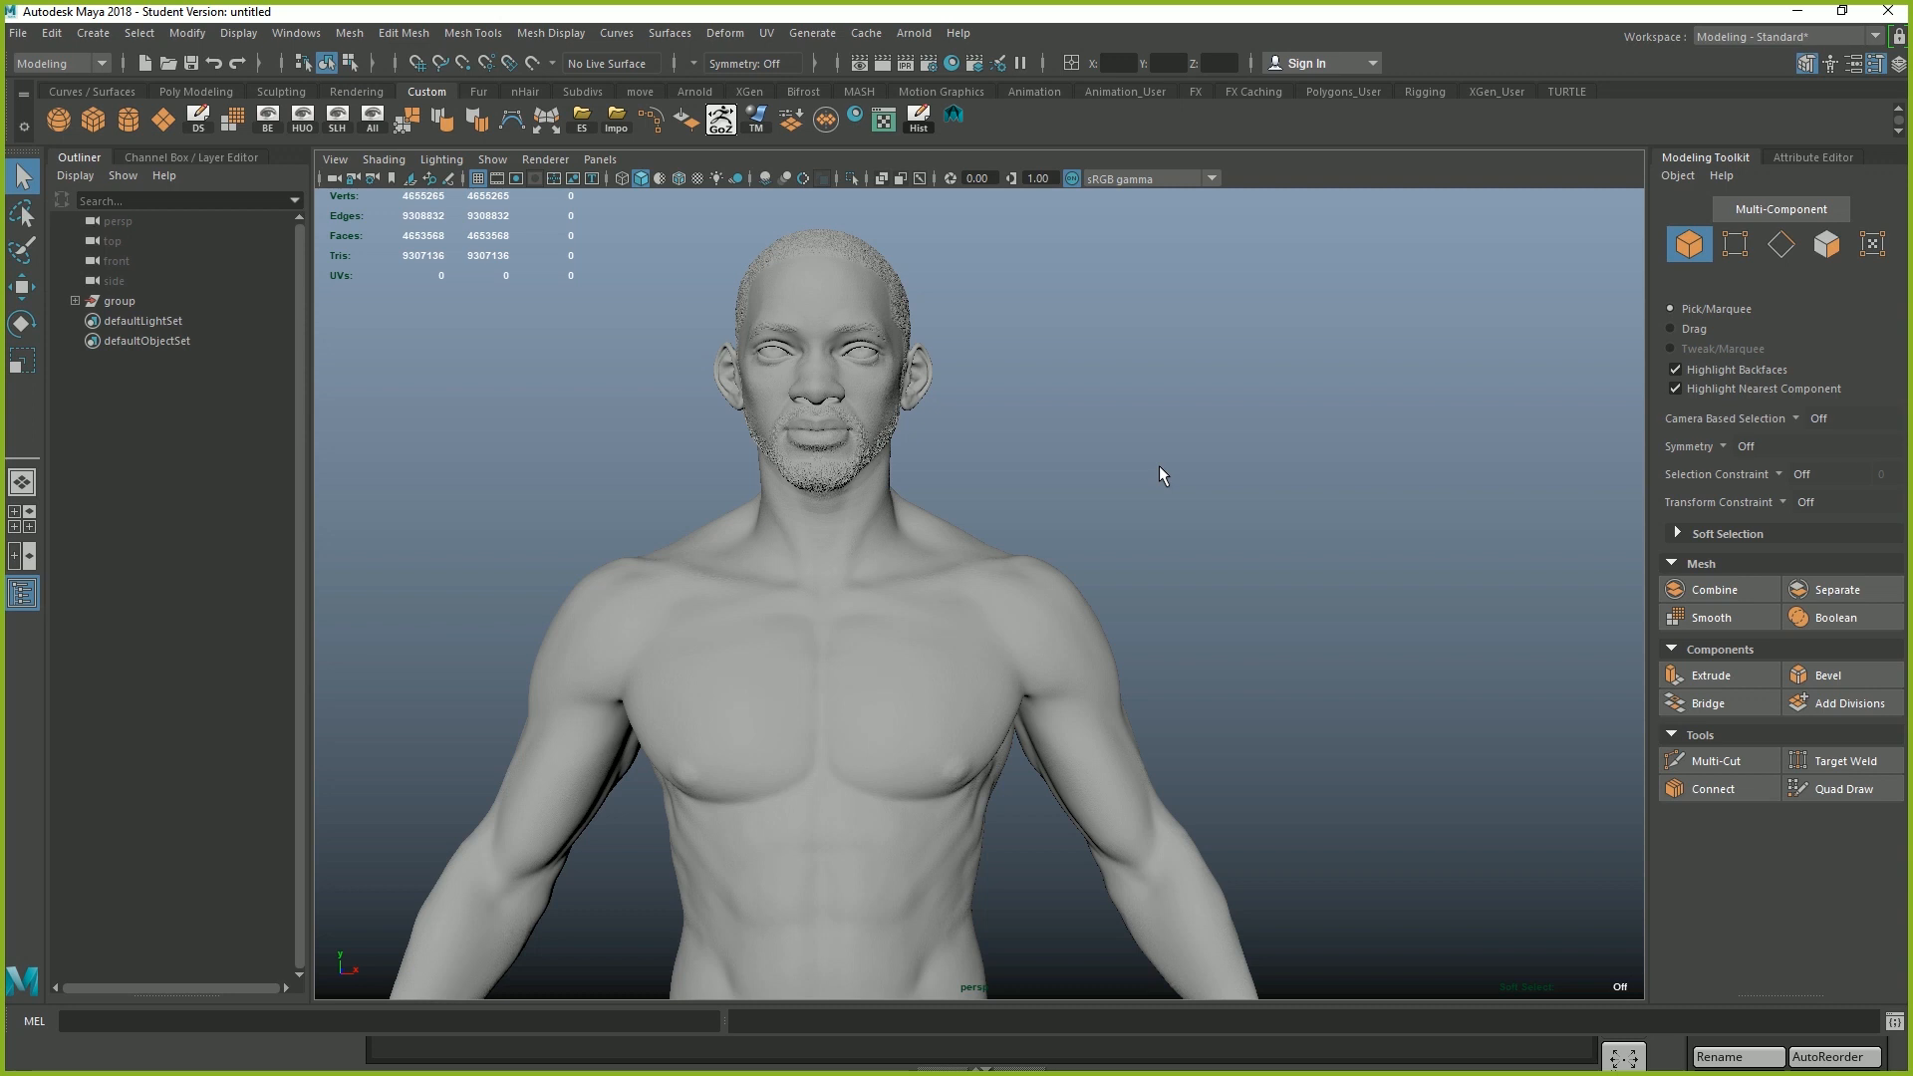
# Switch to Maya and examine the polygon counts of the imported high-poly body mesh
pyautogui.keyDown('alt'); pyautogui.moveTo(1166, 453); pyautogui.dragTo(1021, 493); pyautogui.keyUp('alt')
pyautogui.click(1021, 492)
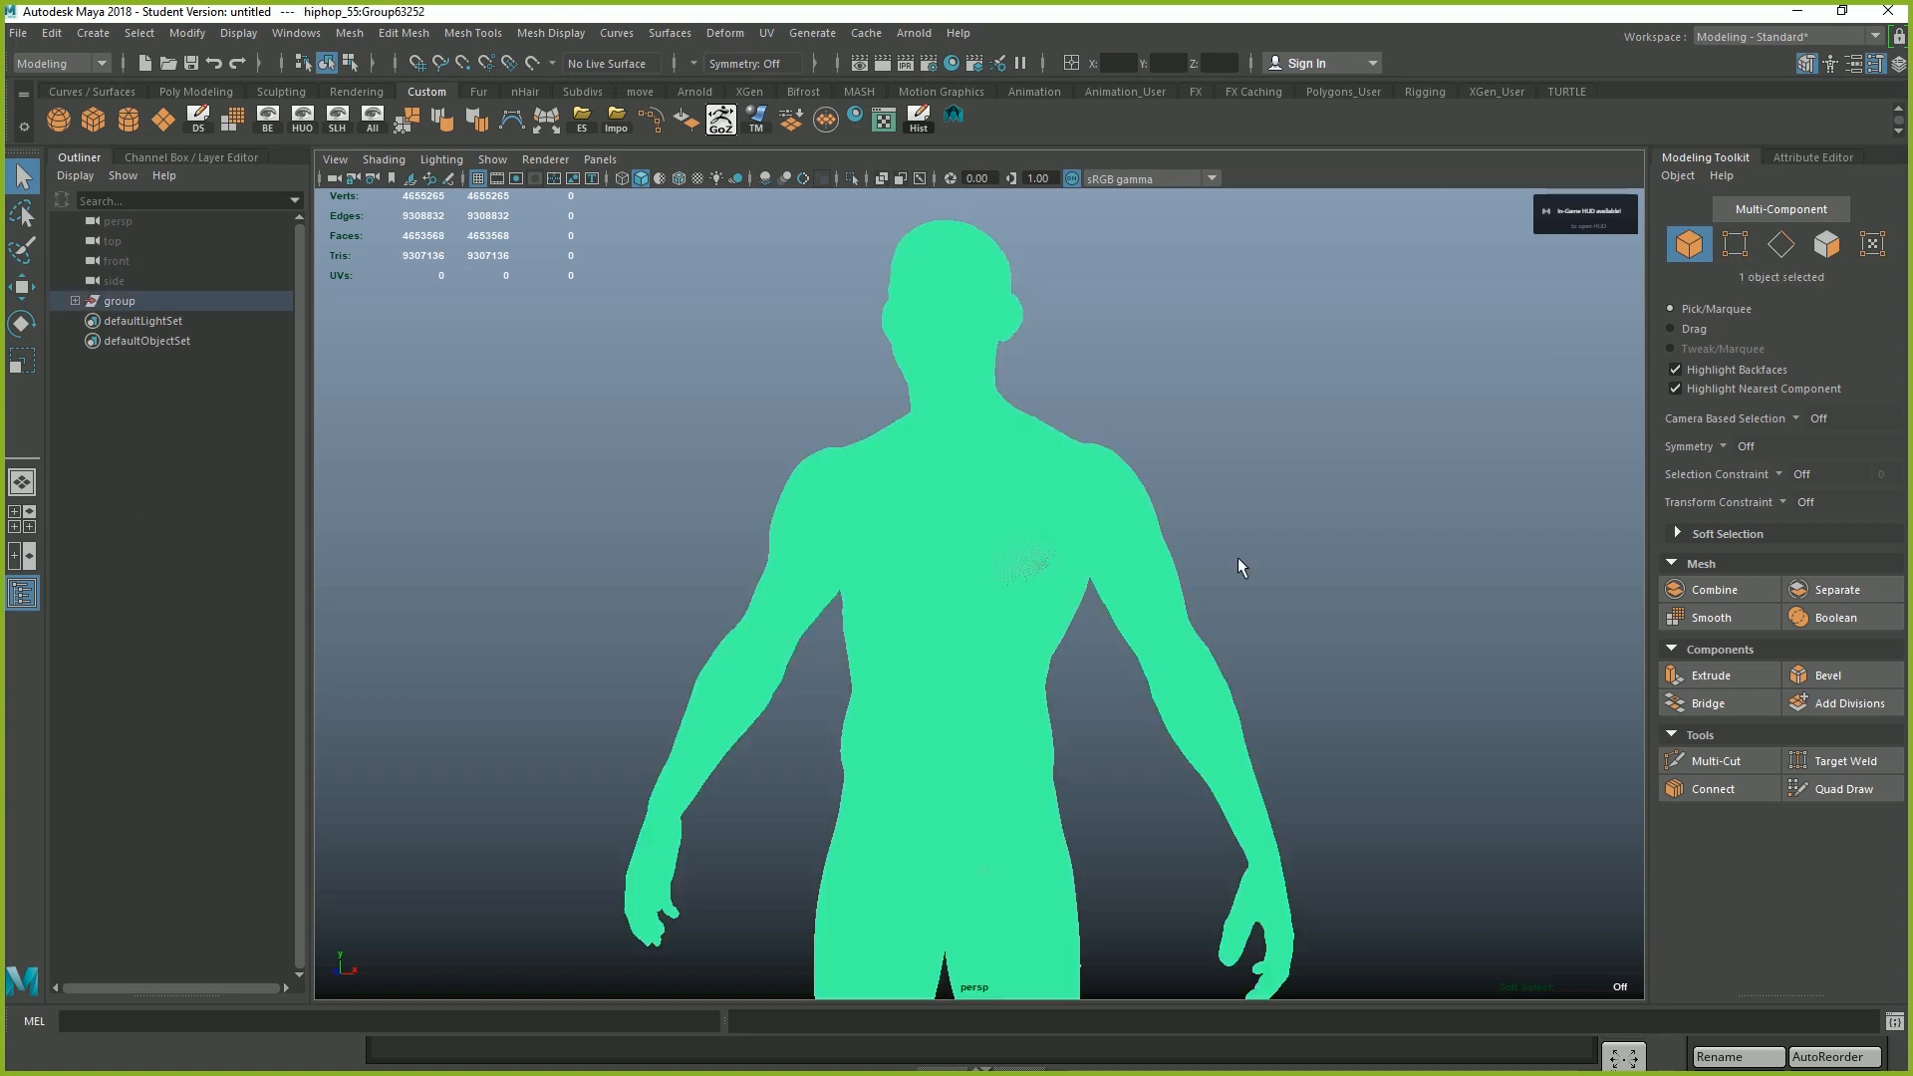
pyautogui.click(1239, 561)
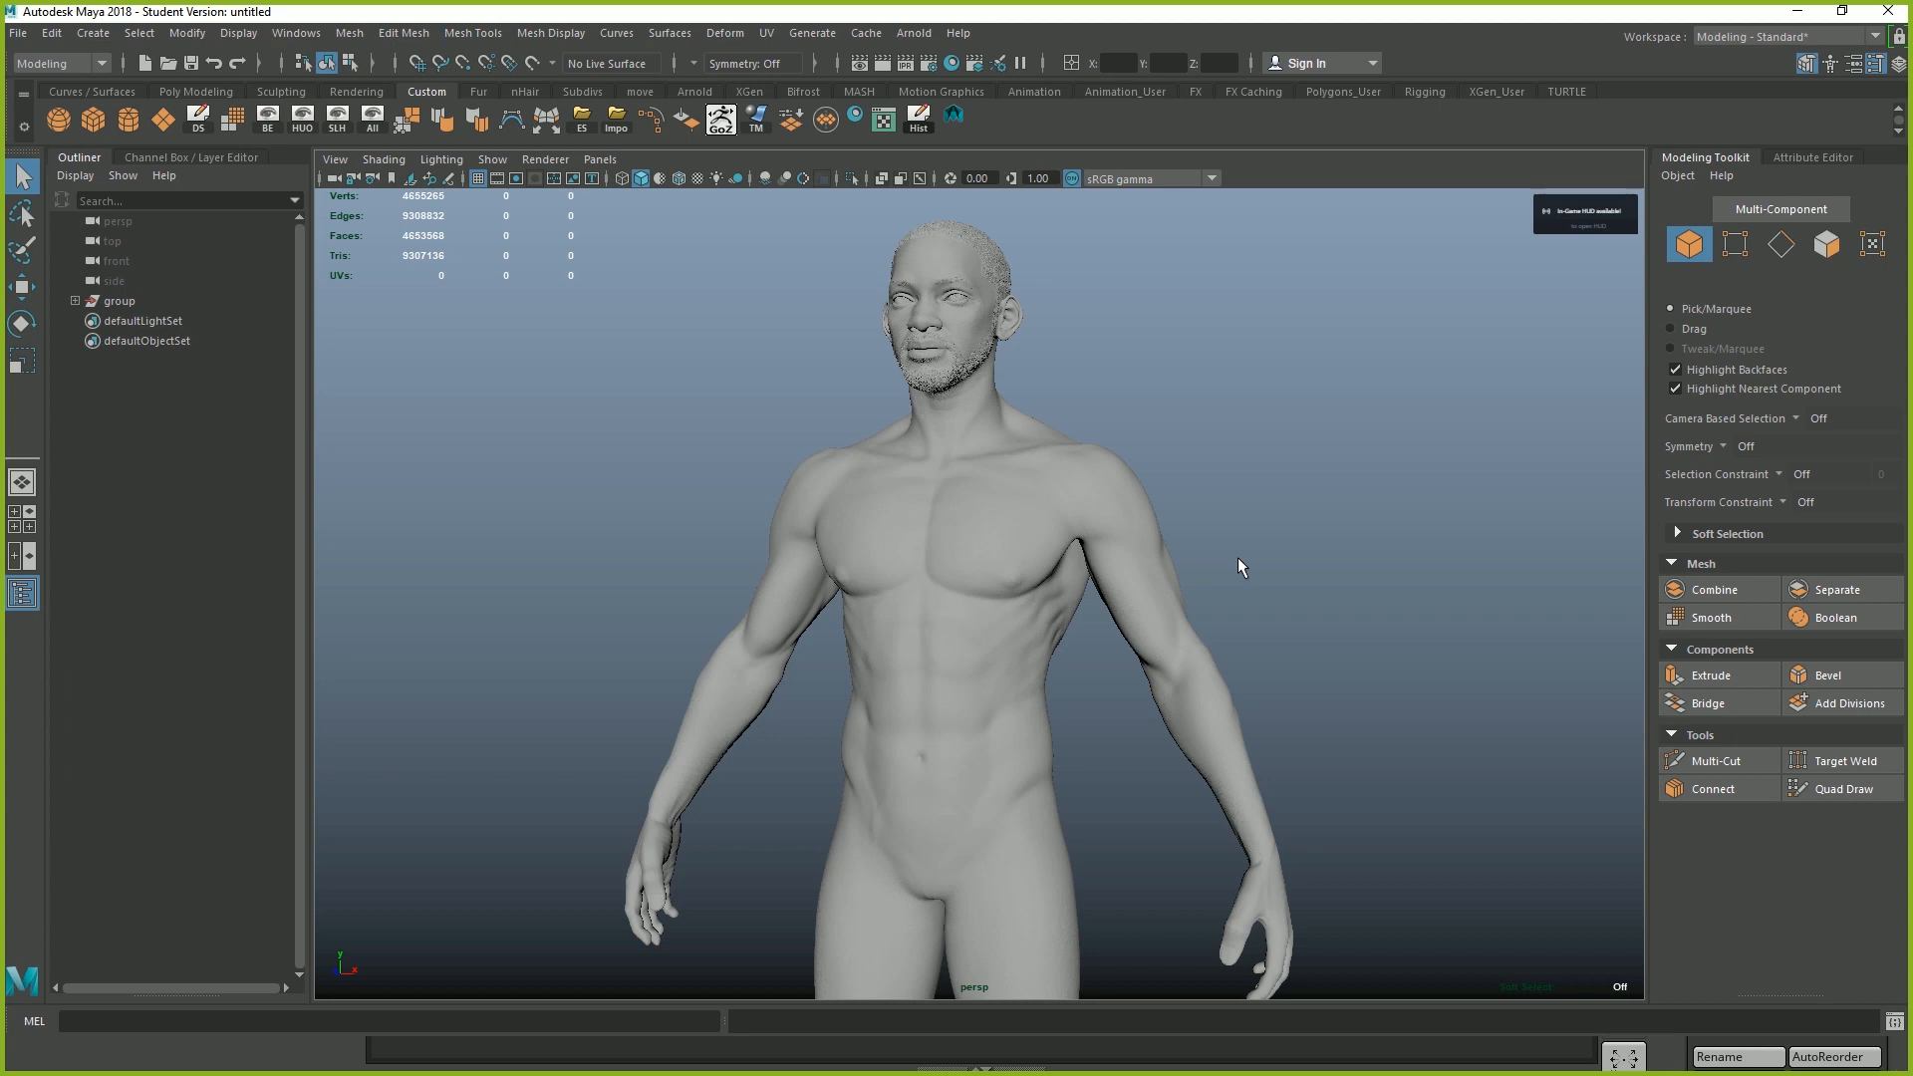
pyautogui.keyDown('alt'); pyautogui.moveTo(1238, 558); pyautogui.dragTo(1252, 530); pyautogui.keyUp('alt')
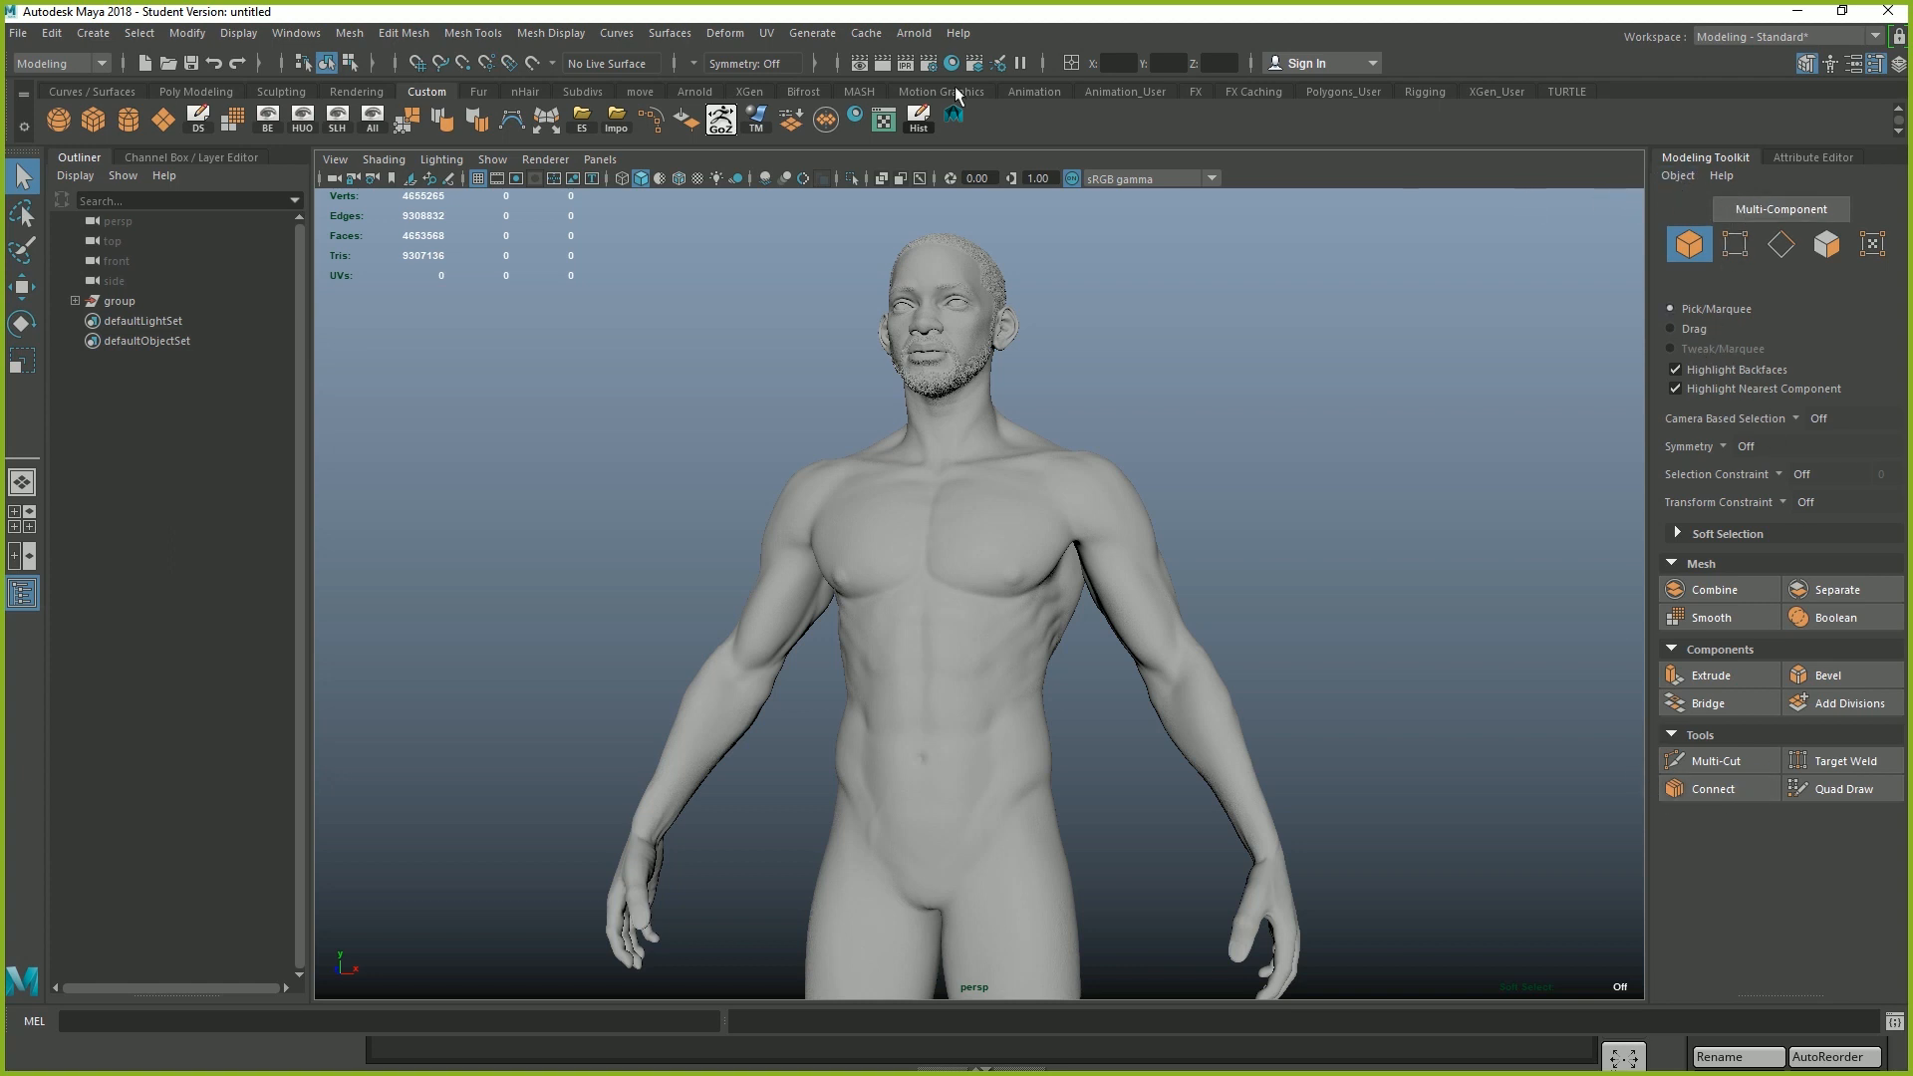
# Set the workspace to Modeling - Standard
pyautogui.click(296, 32)
pyautogui.moveTo(301, 66)
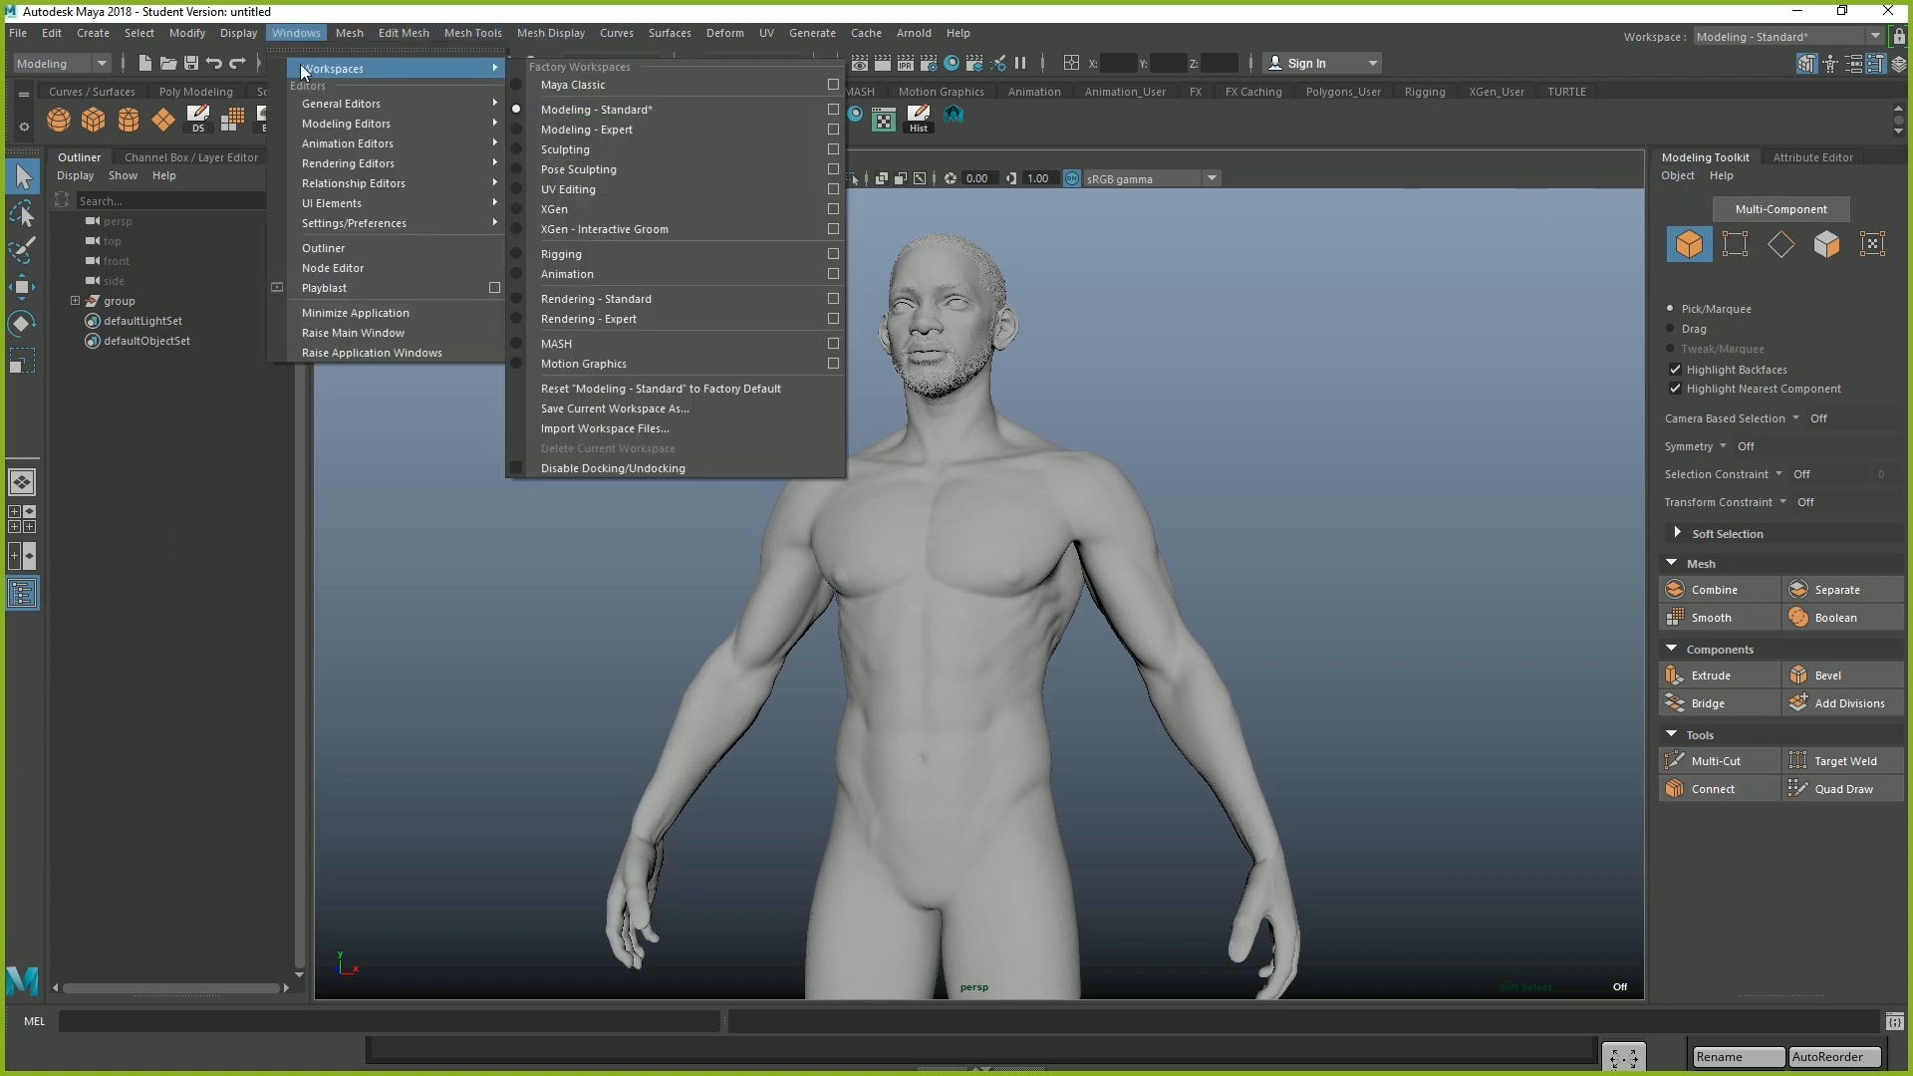
pyautogui.click(614, 112)
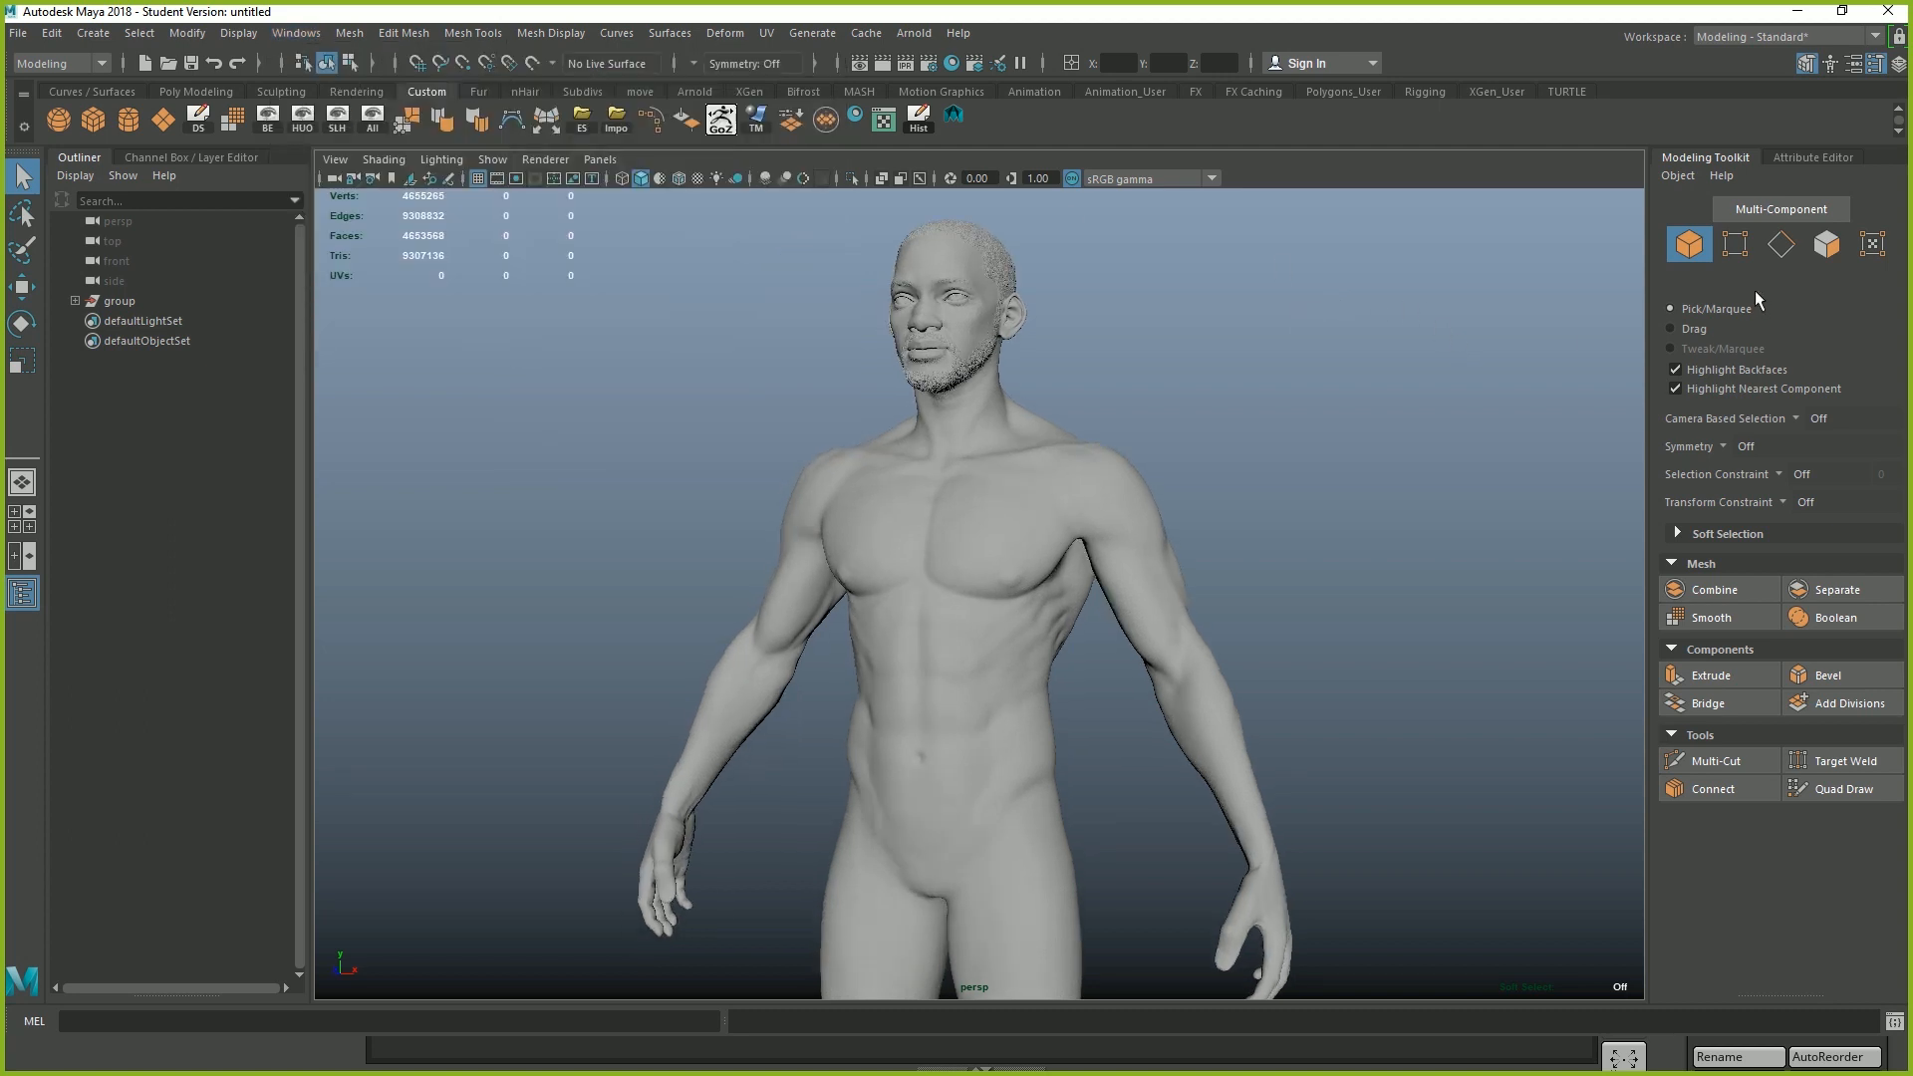
# Select the high-poly body mesh and make it a live surface for drawing new geometry on
pyautogui.scroll(2, 1509, 434)
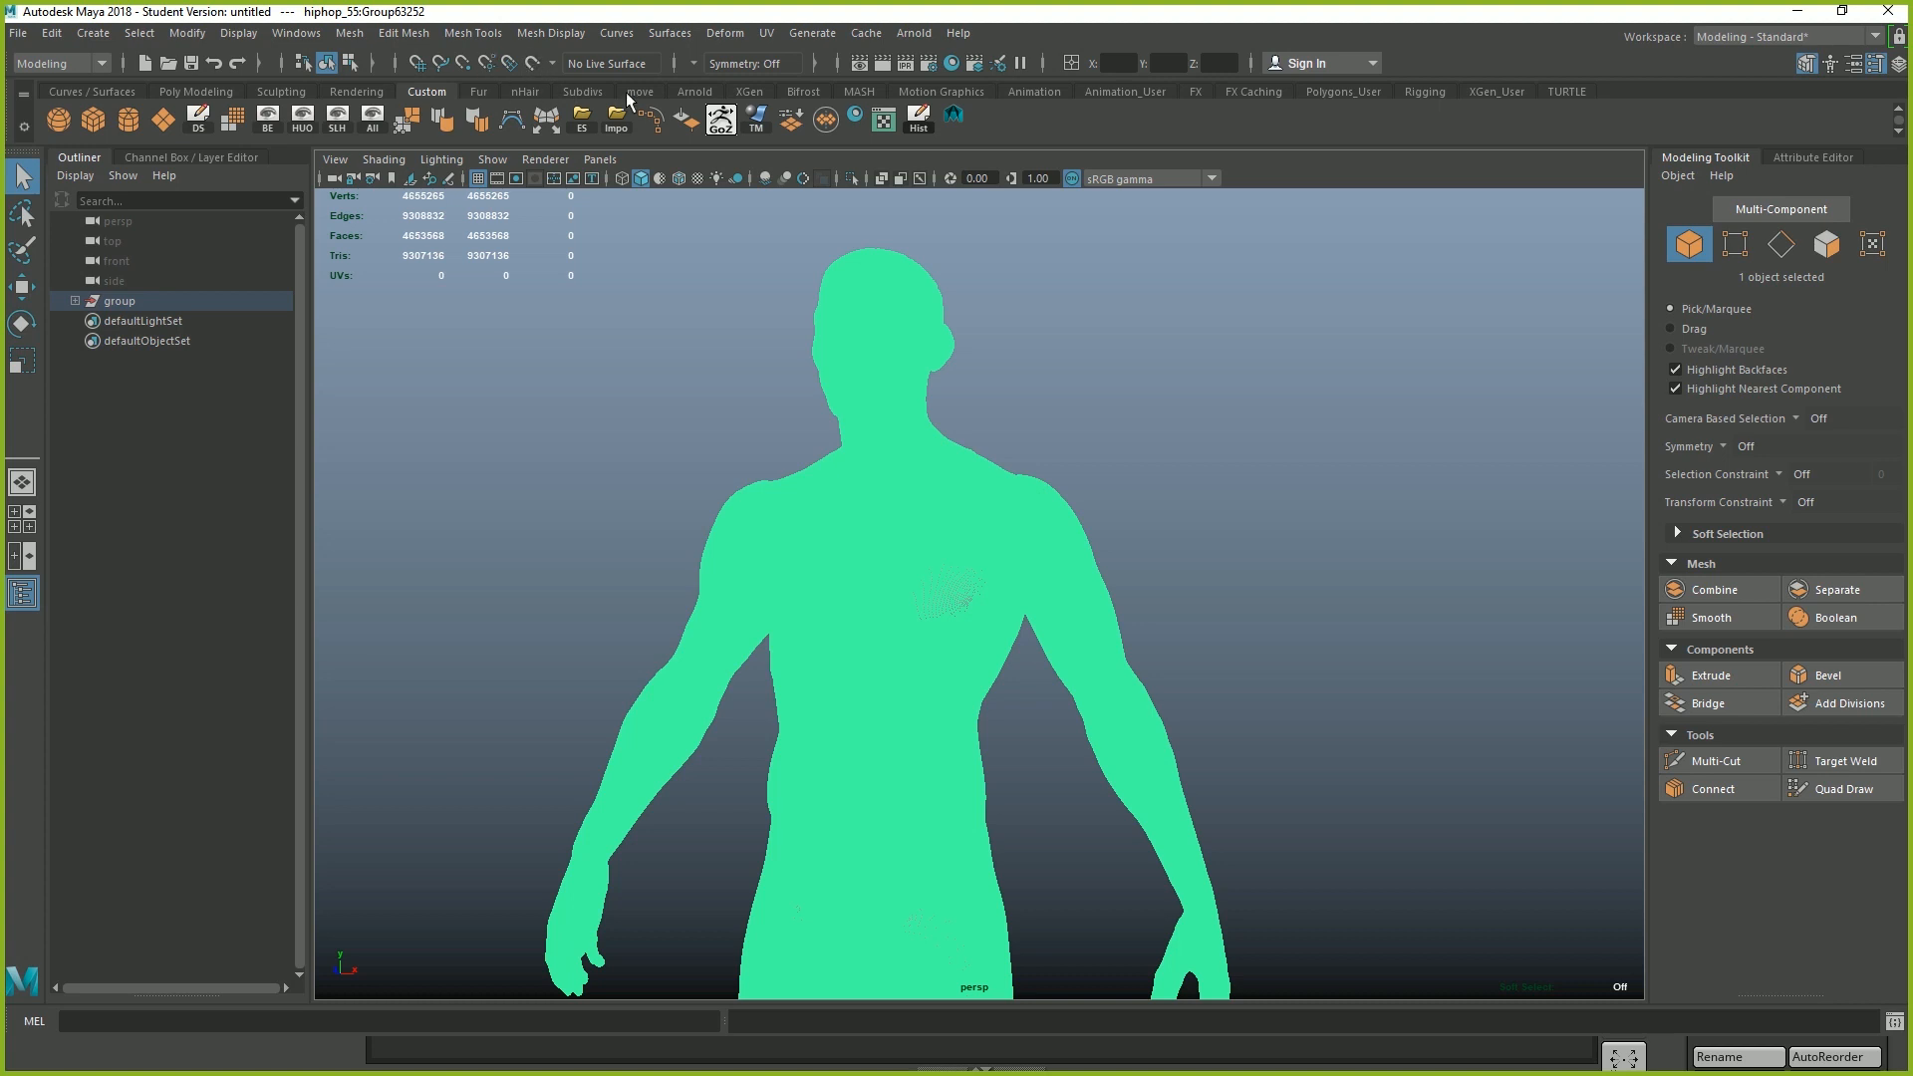
pyautogui.click(534, 64)
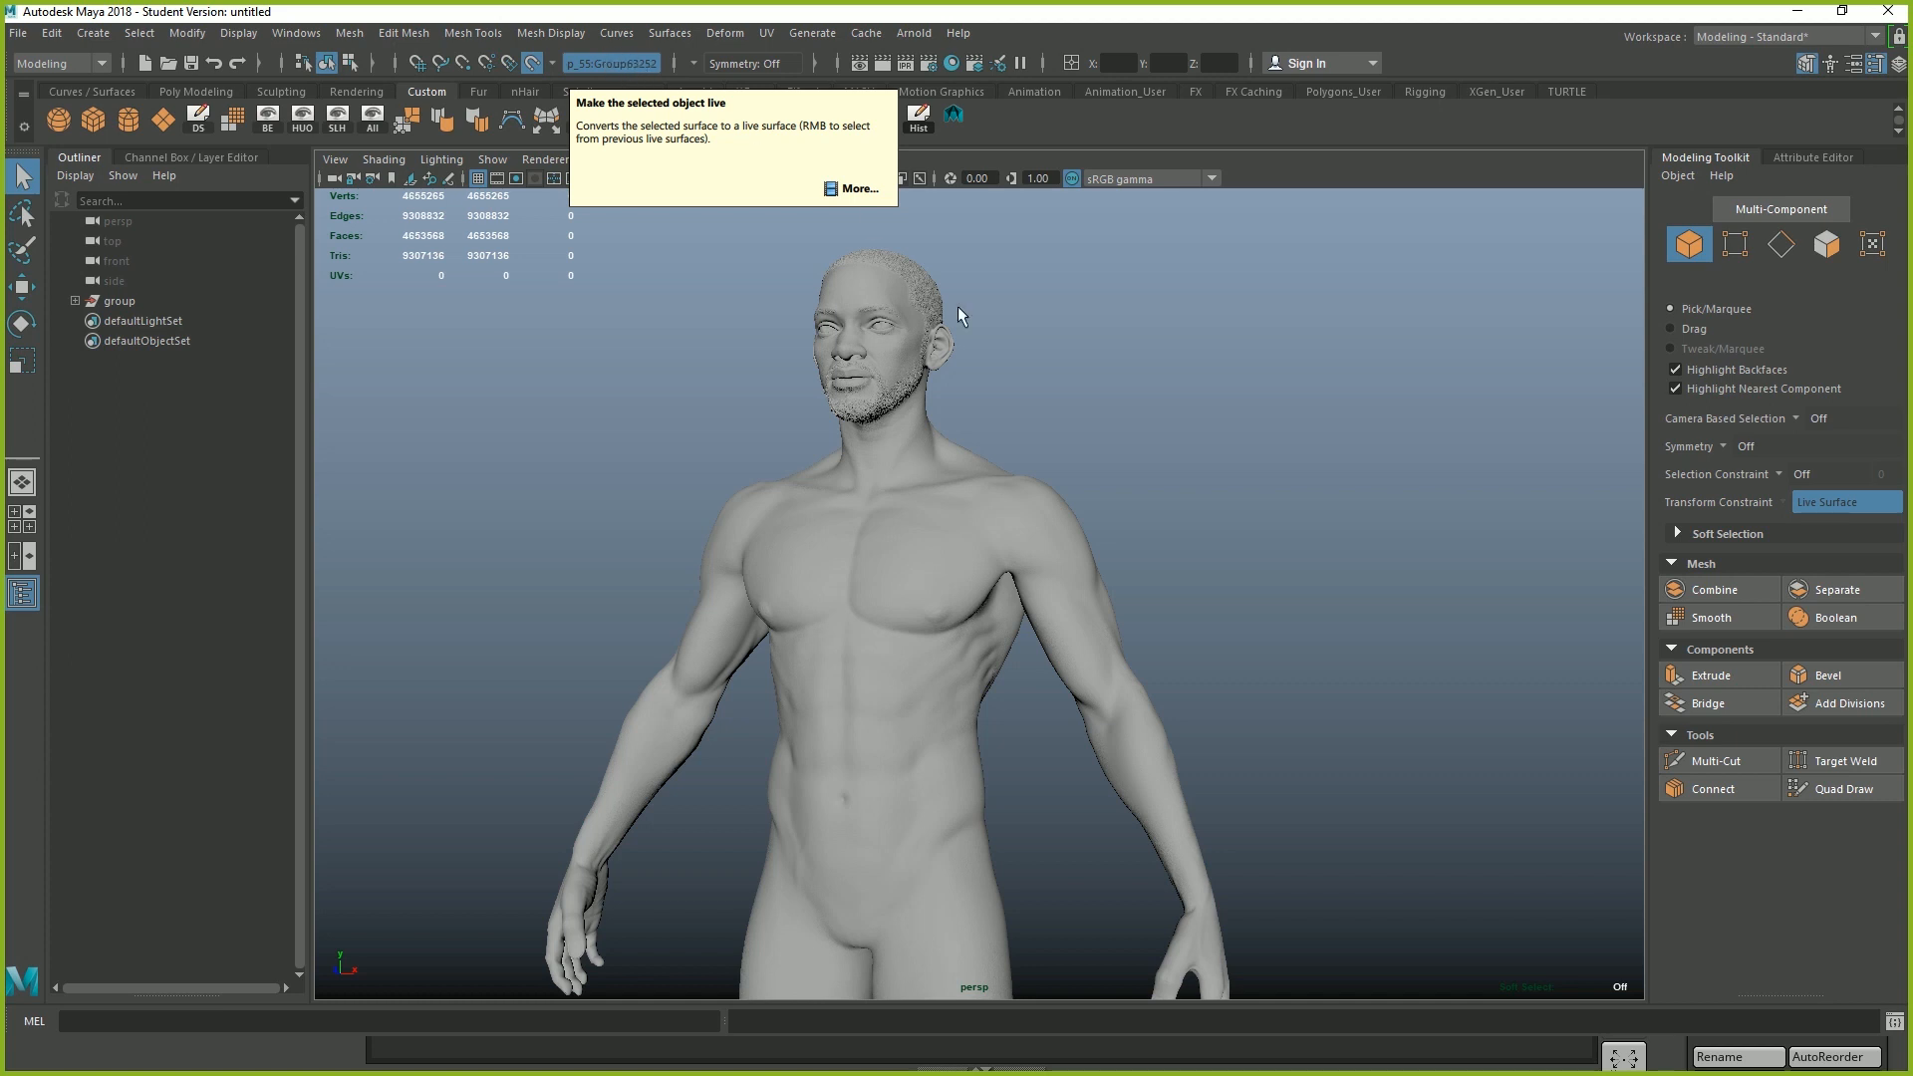
# Inspect the live head from several angles and look over the available symmetry axis options
pyautogui.keyDown('alt'); pyautogui.moveTo(1006, 355); pyautogui.dragTo(753, 466); pyautogui.keyUp('alt')
pyautogui.scroll(3, 930, 524)
pyautogui.keyDown('alt'); pyautogui.moveTo(869, 450); pyautogui.dragTo(949, 550); pyautogui.keyUp('alt')
pyautogui.keyDown('alt'); pyautogui.moveTo(968, 508); pyautogui.dragTo(946, 416, button='middle'); pyautogui.keyUp('alt')
pyautogui.keyDown('alt'); pyautogui.moveTo(947, 416); pyautogui.dragTo(1067, 572); pyautogui.keyUp('alt')
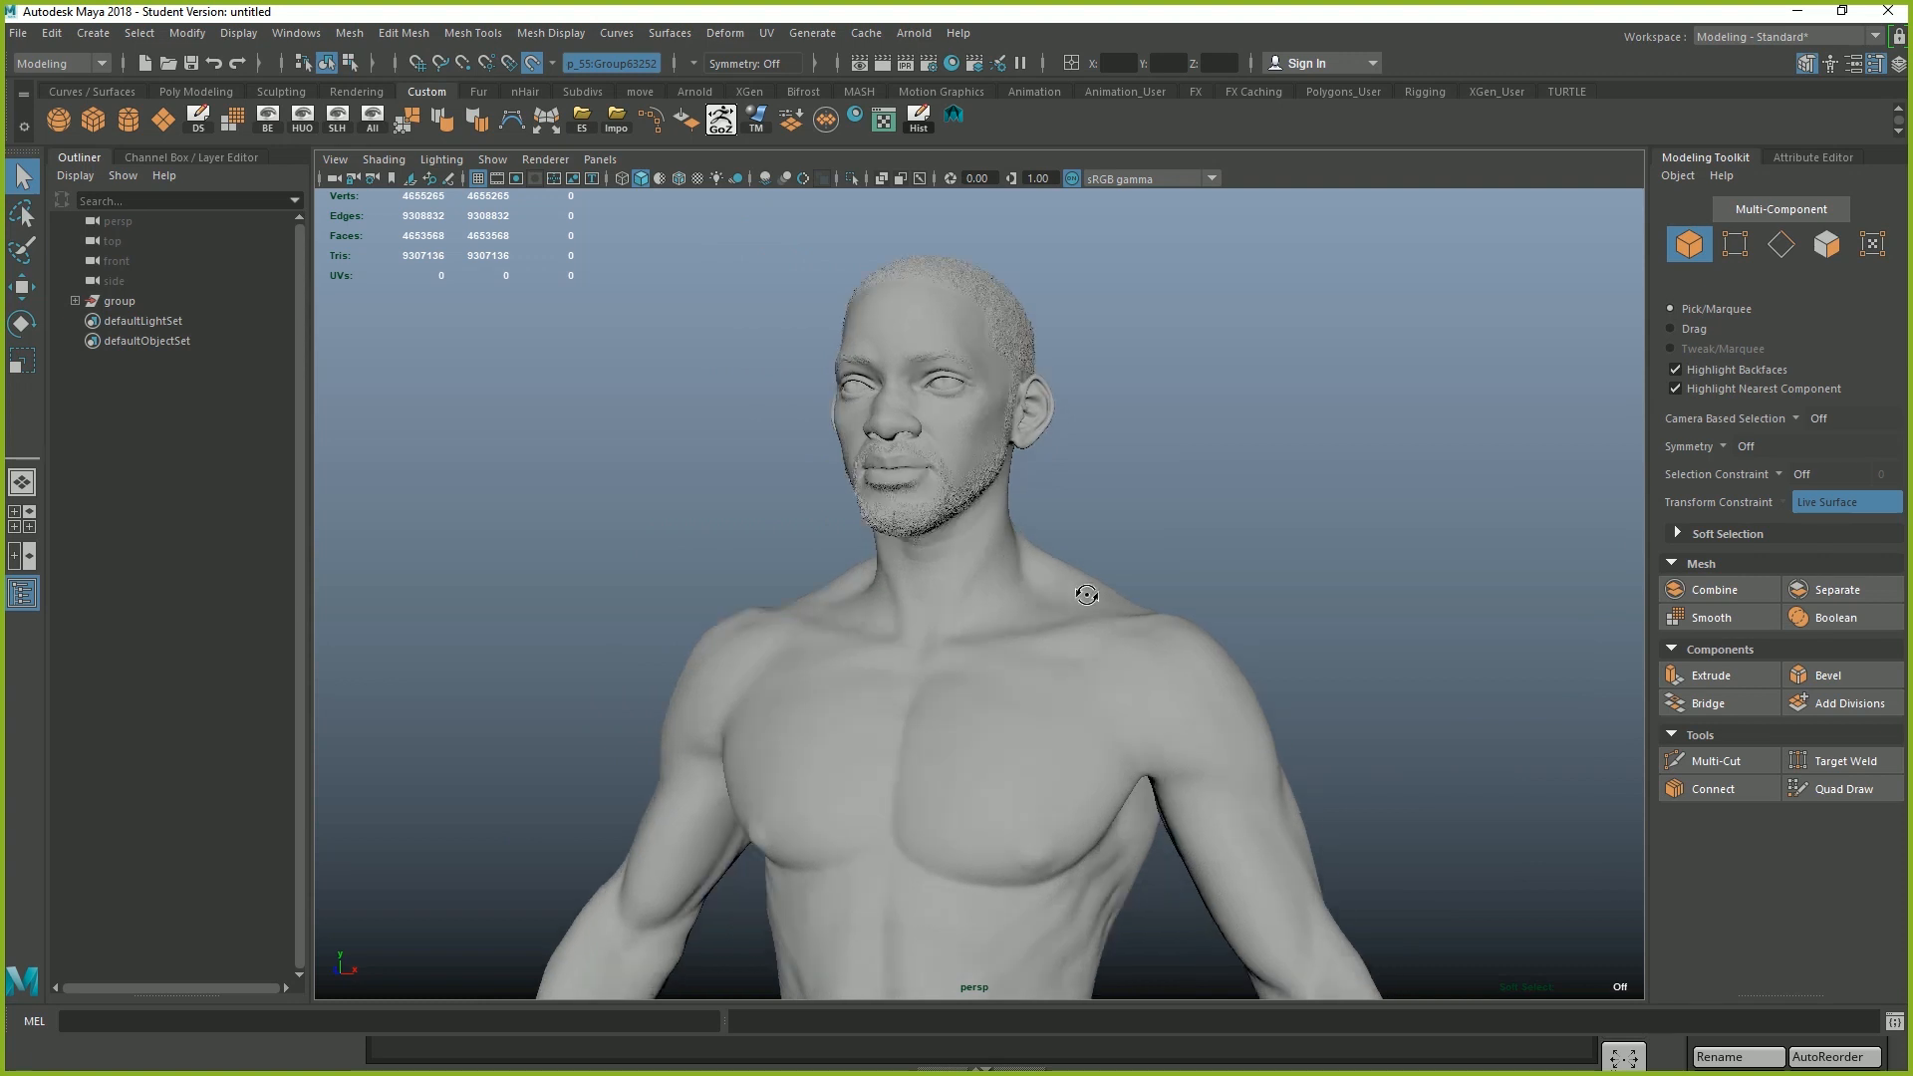
pyautogui.scroll(2, 1076, 588)
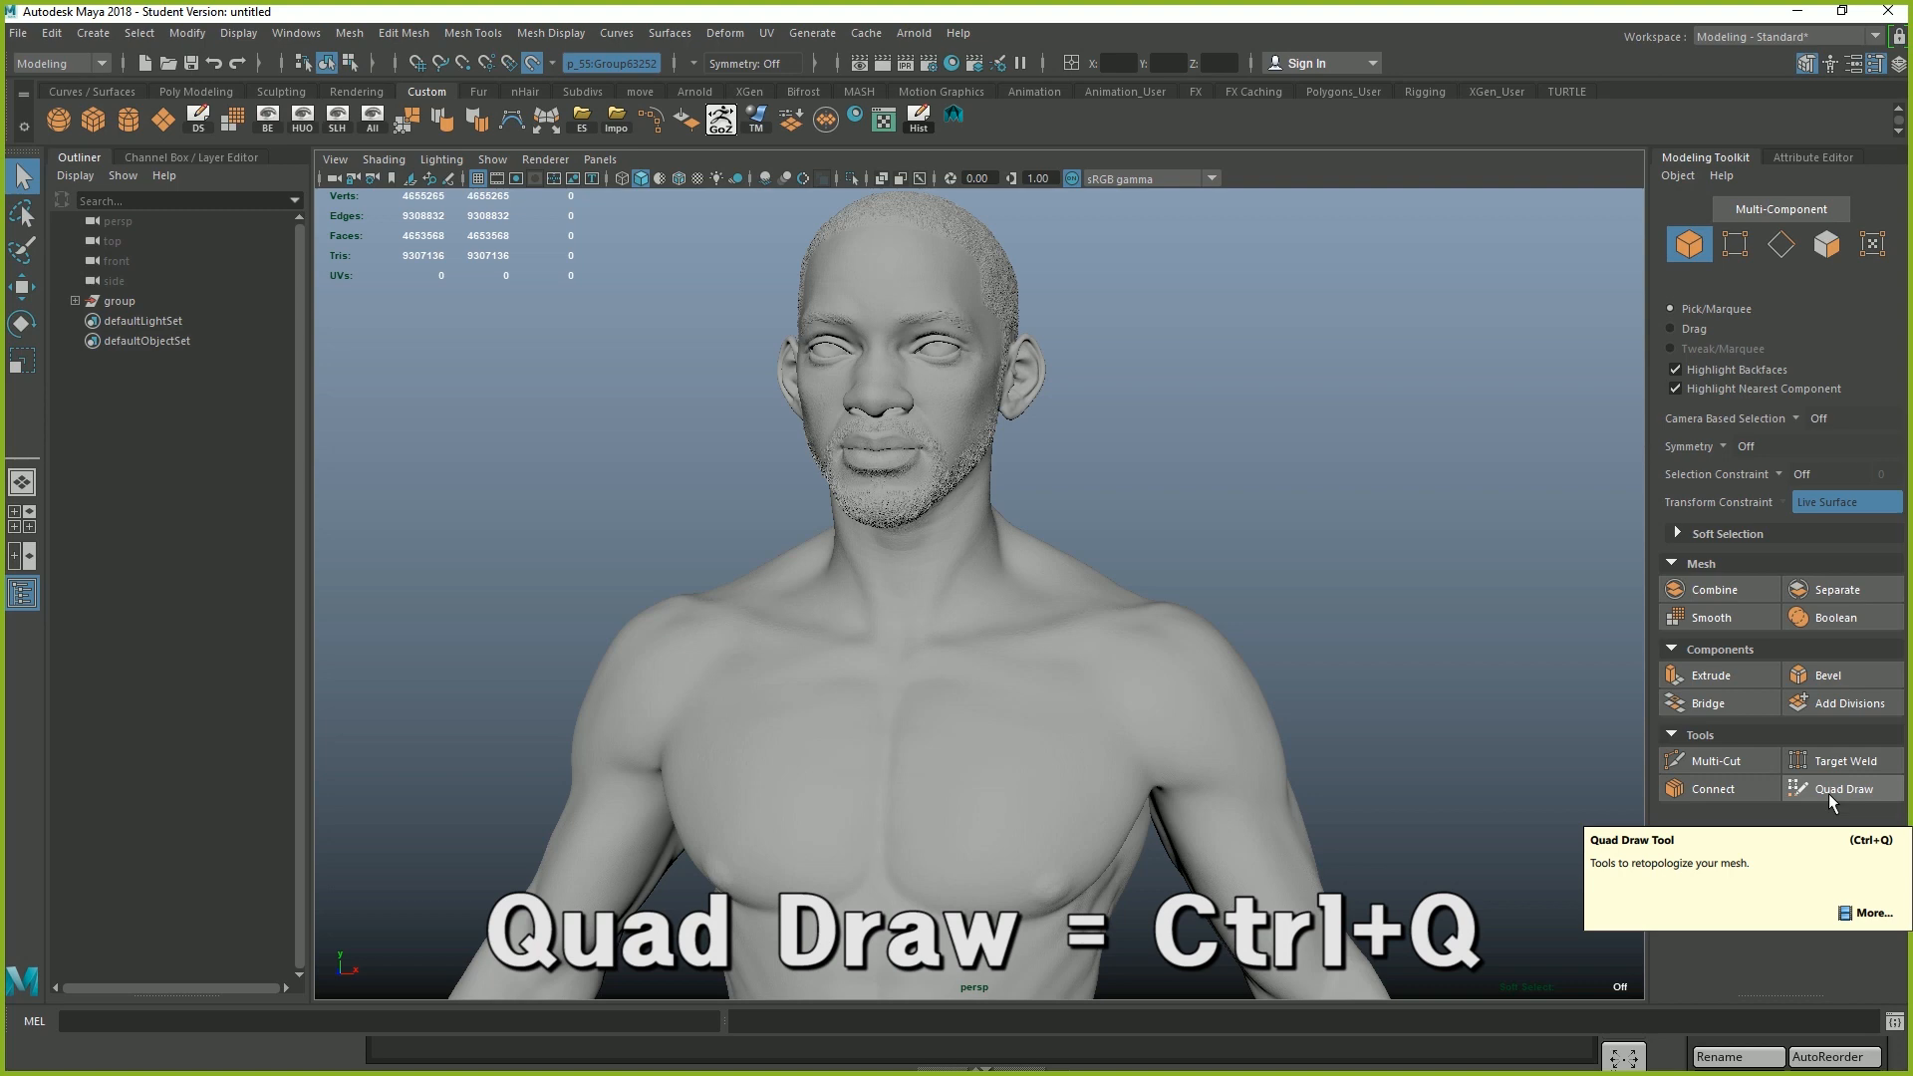
pyautogui.keyDown('alt'); pyautogui.moveTo(1093, 415); pyautogui.dragTo(1087, 470, button='middle'); pyautogui.keyUp('alt')
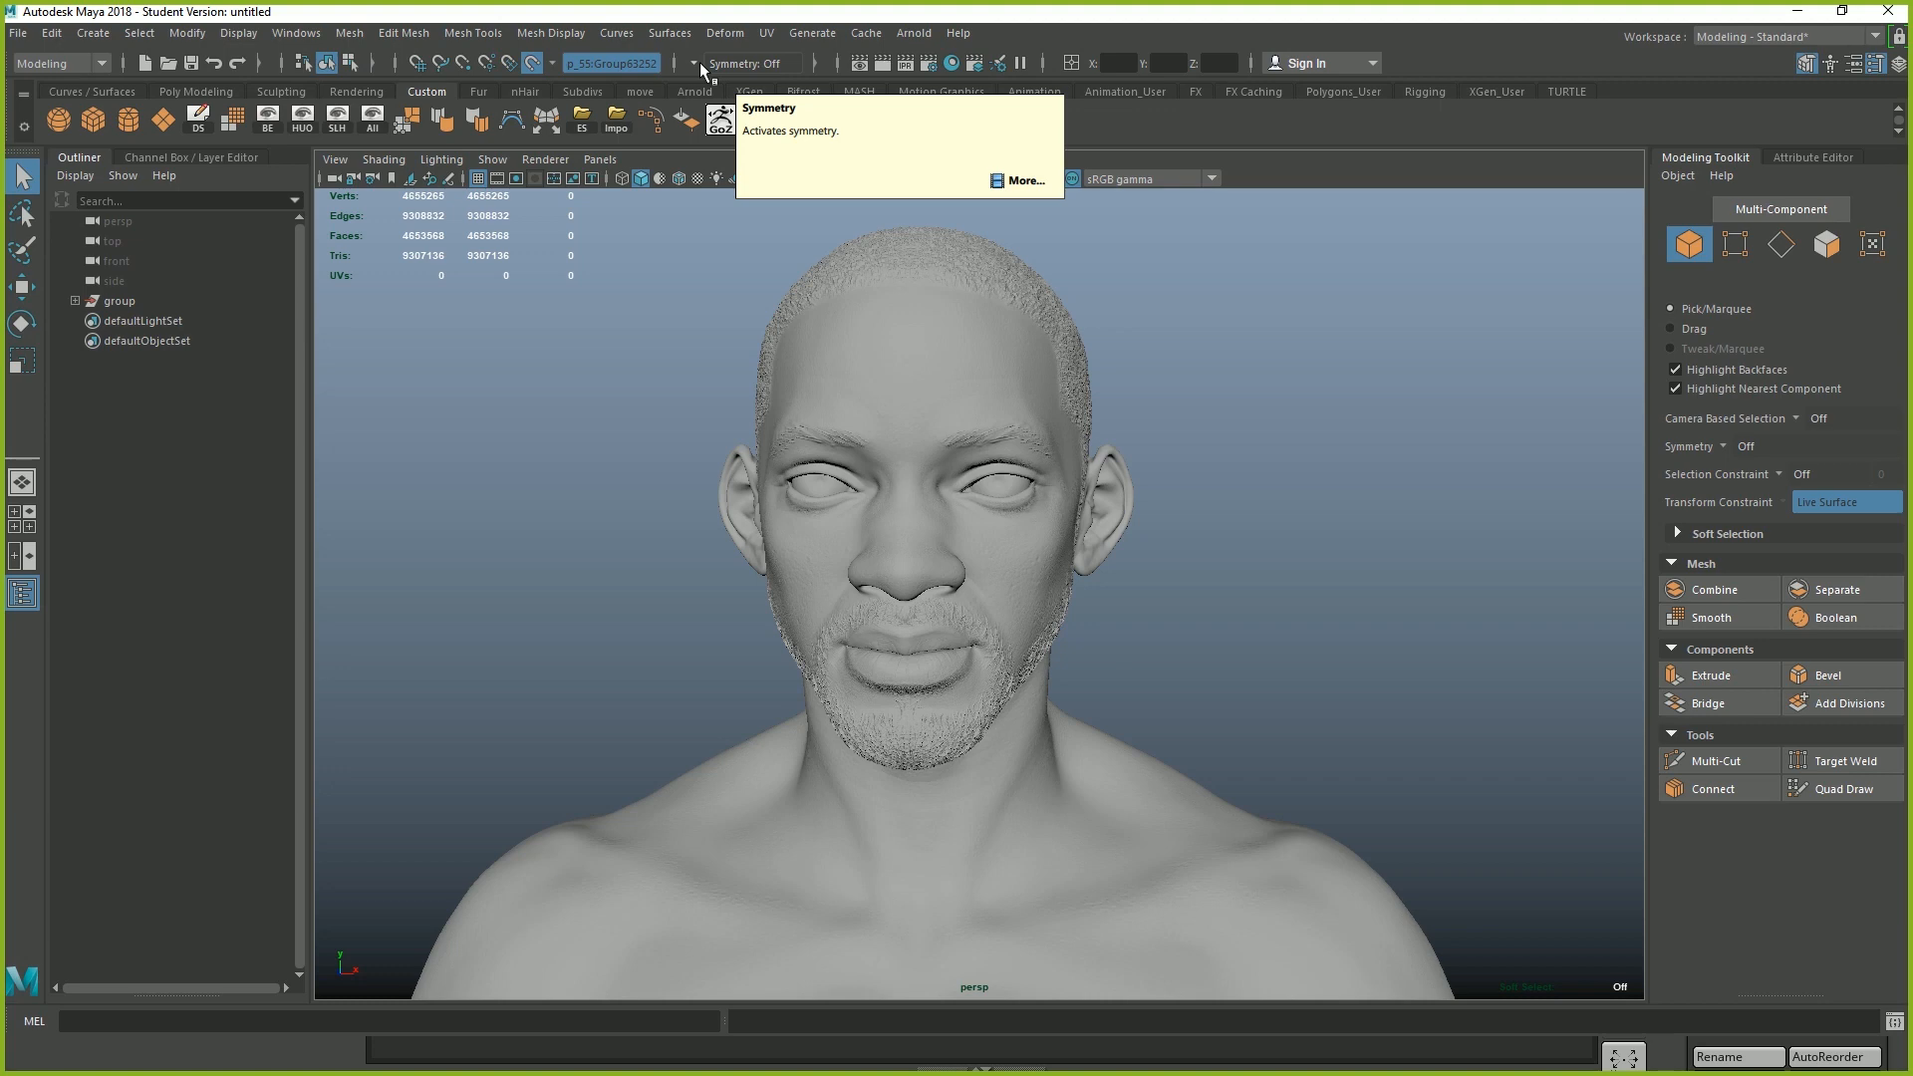
pyautogui.click(698, 62)
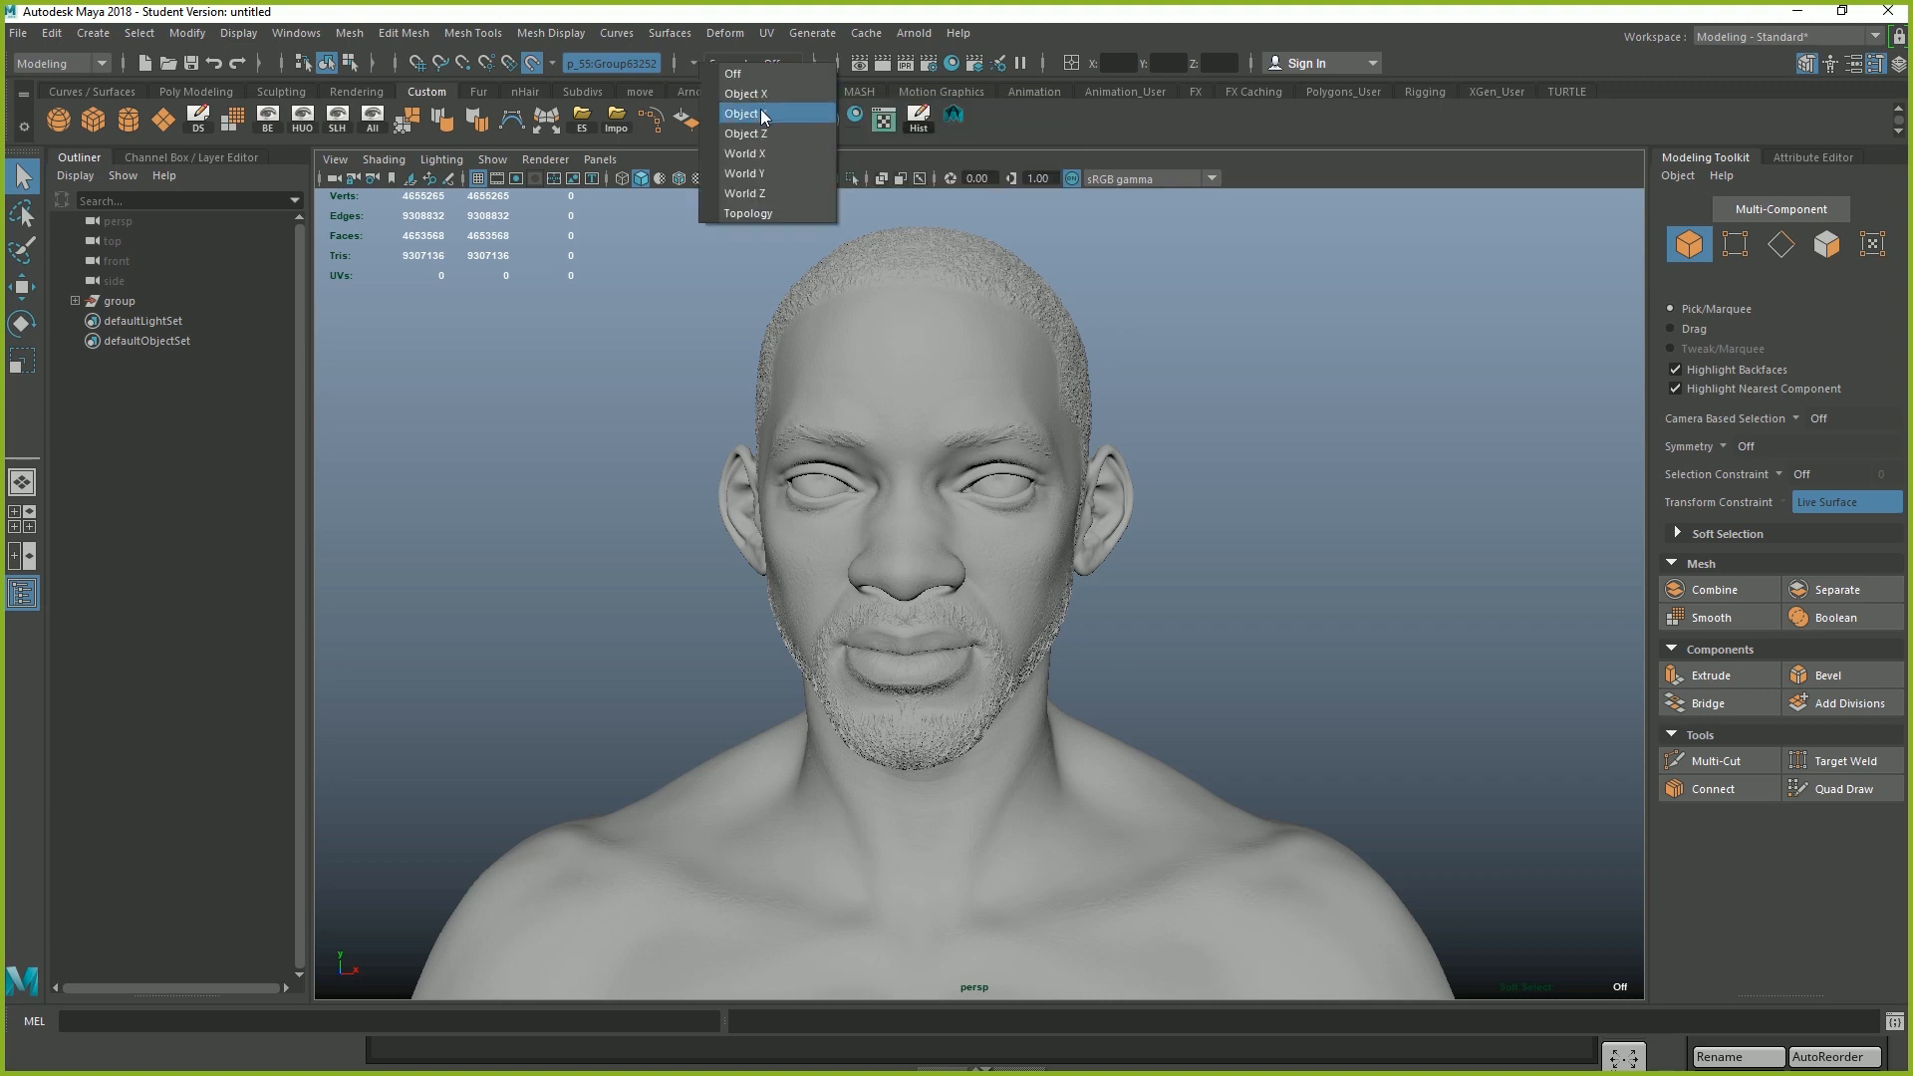
pyautogui.keyDown('alt'); pyautogui.moveTo(1032, 344); pyautogui.dragTo(973, 332); pyautogui.keyUp('alt')
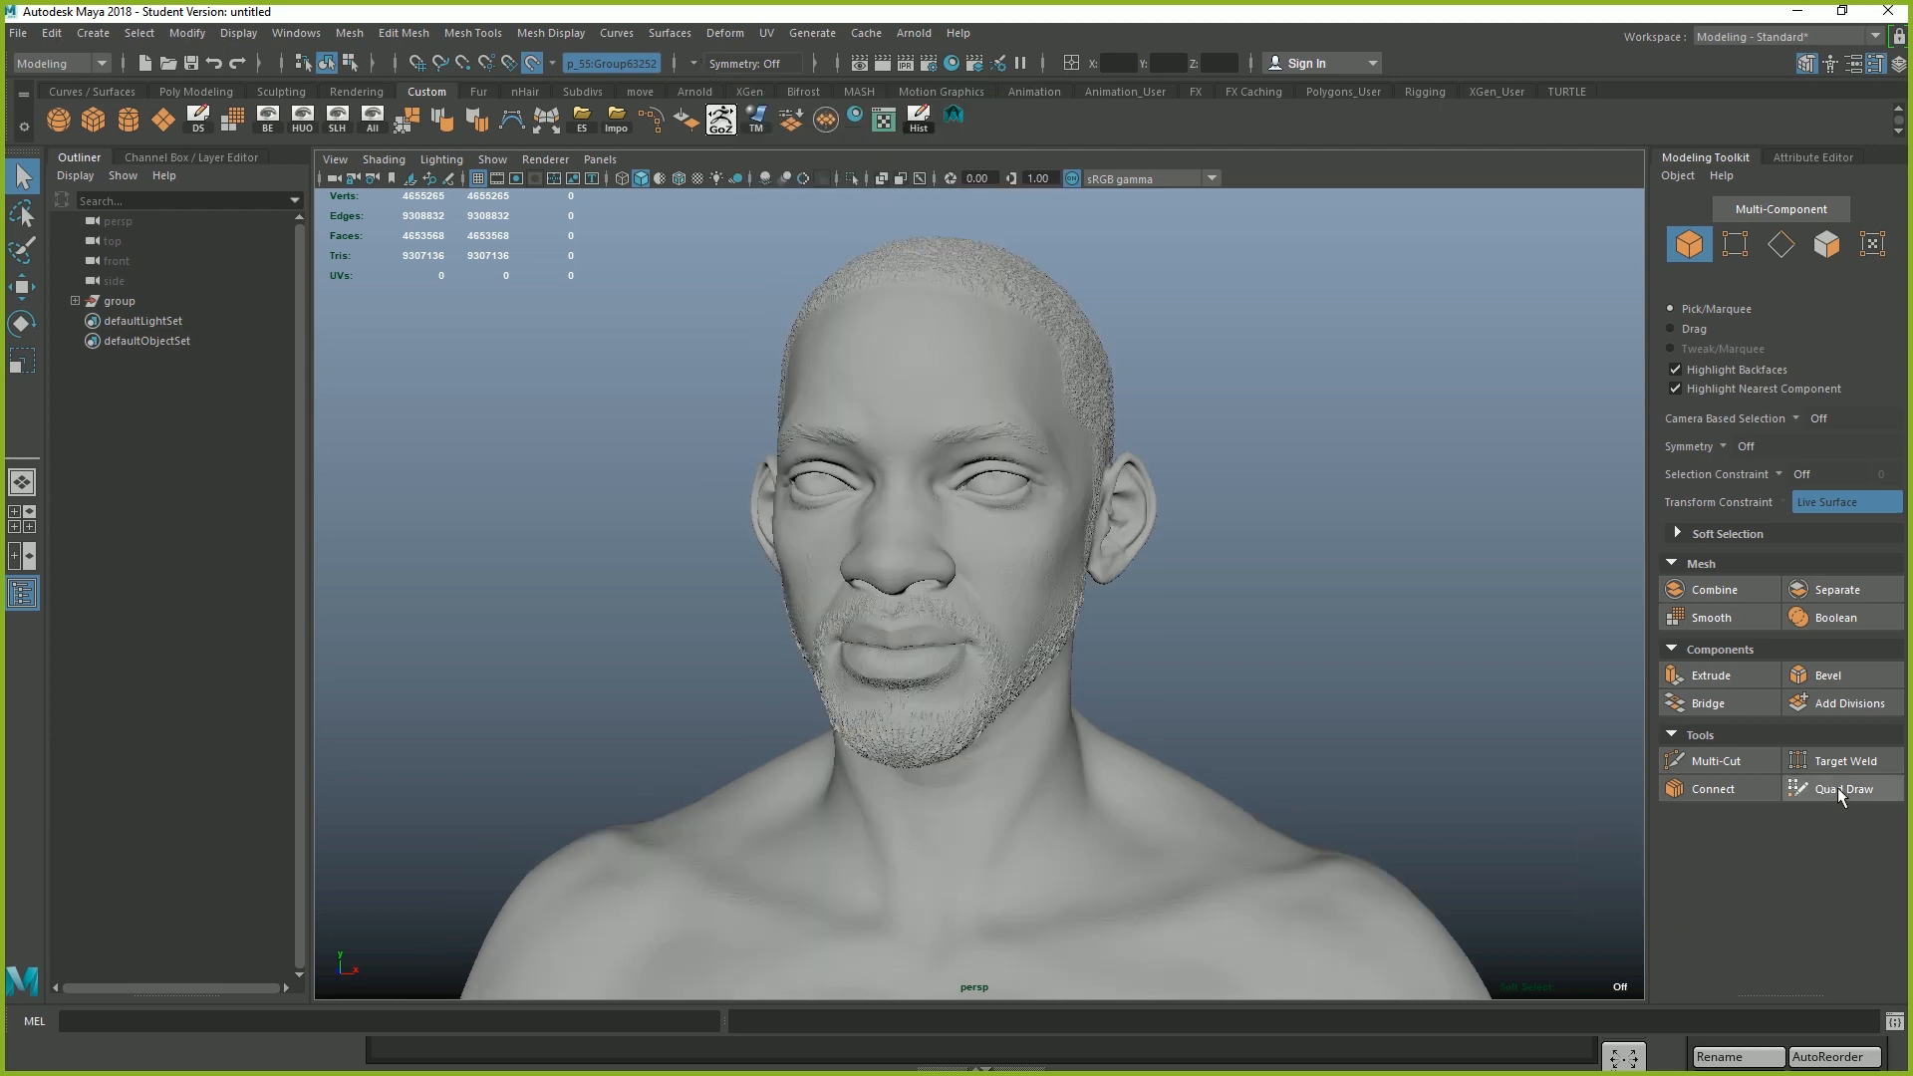
# Place four Quad Draw points on the middle of the forehead and fill them with a quad face
pyautogui.click(1835, 789)
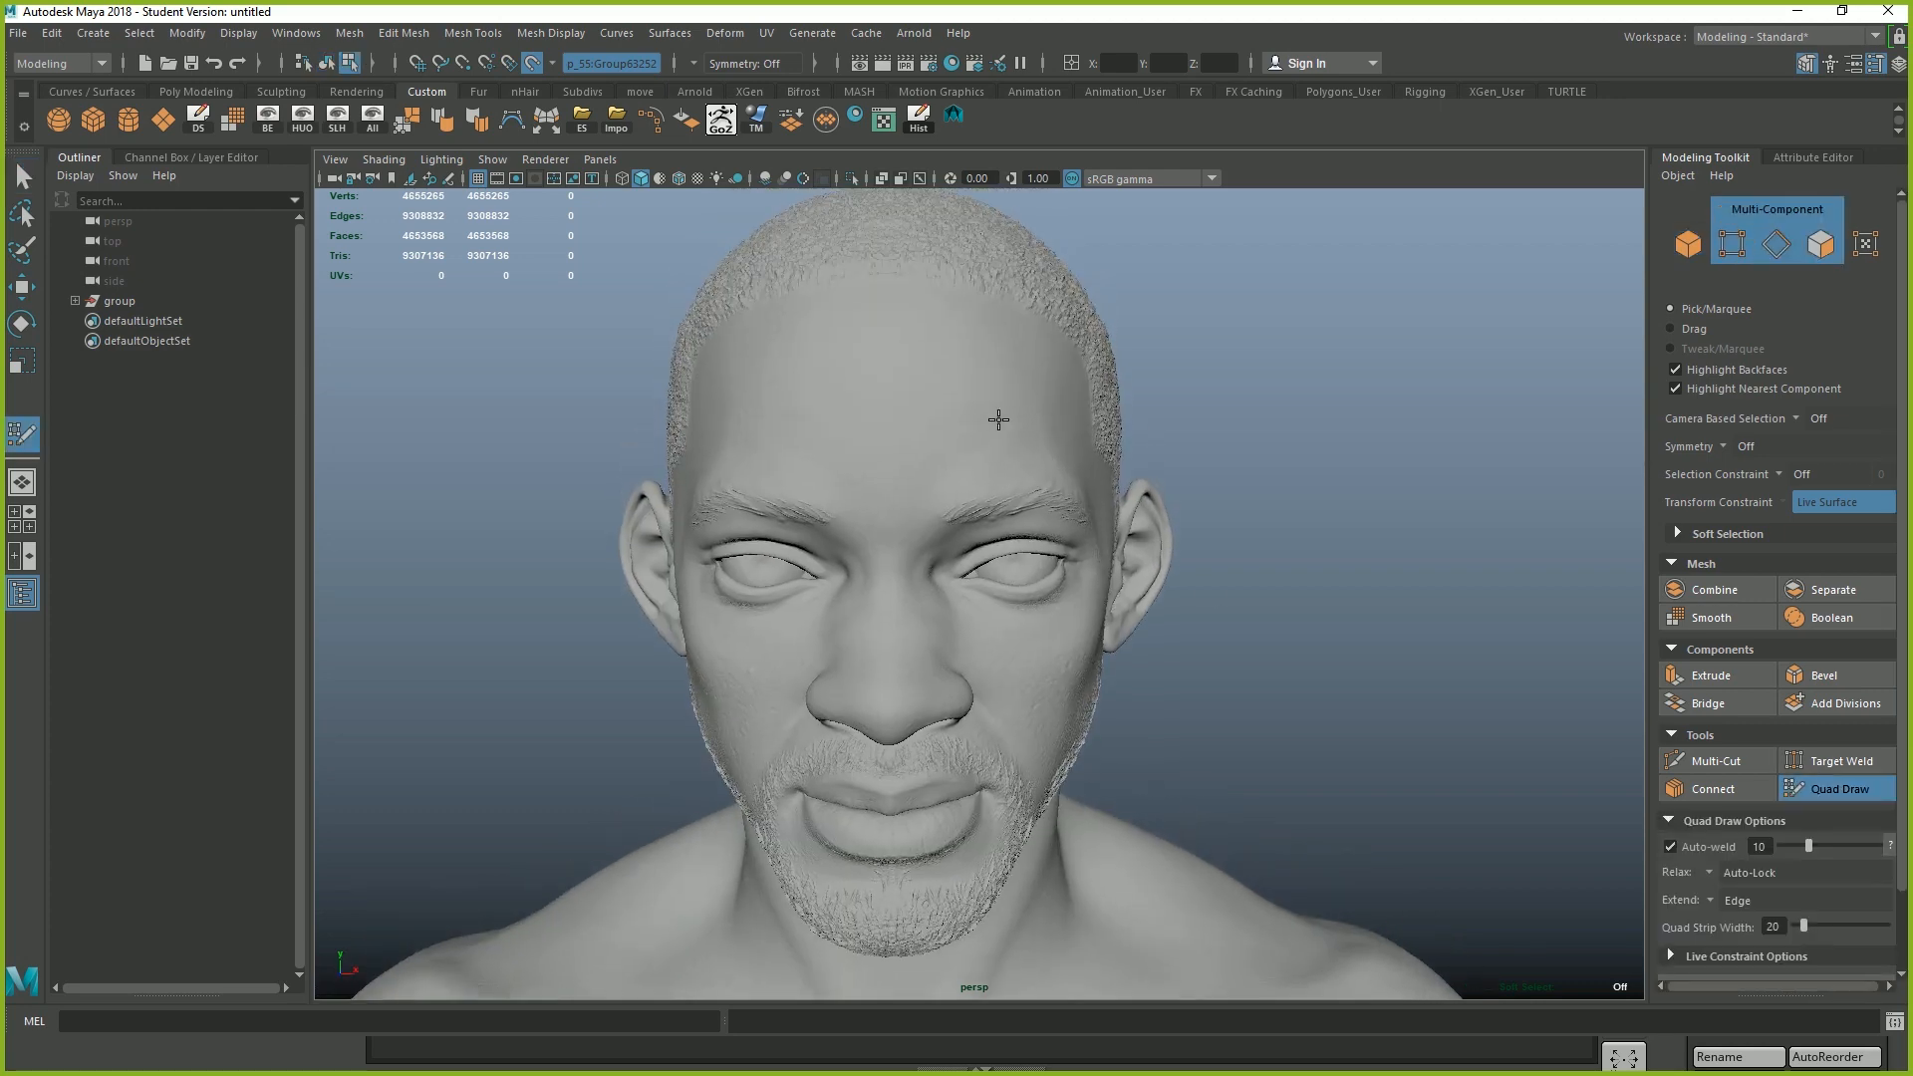
pyautogui.click(893, 355)
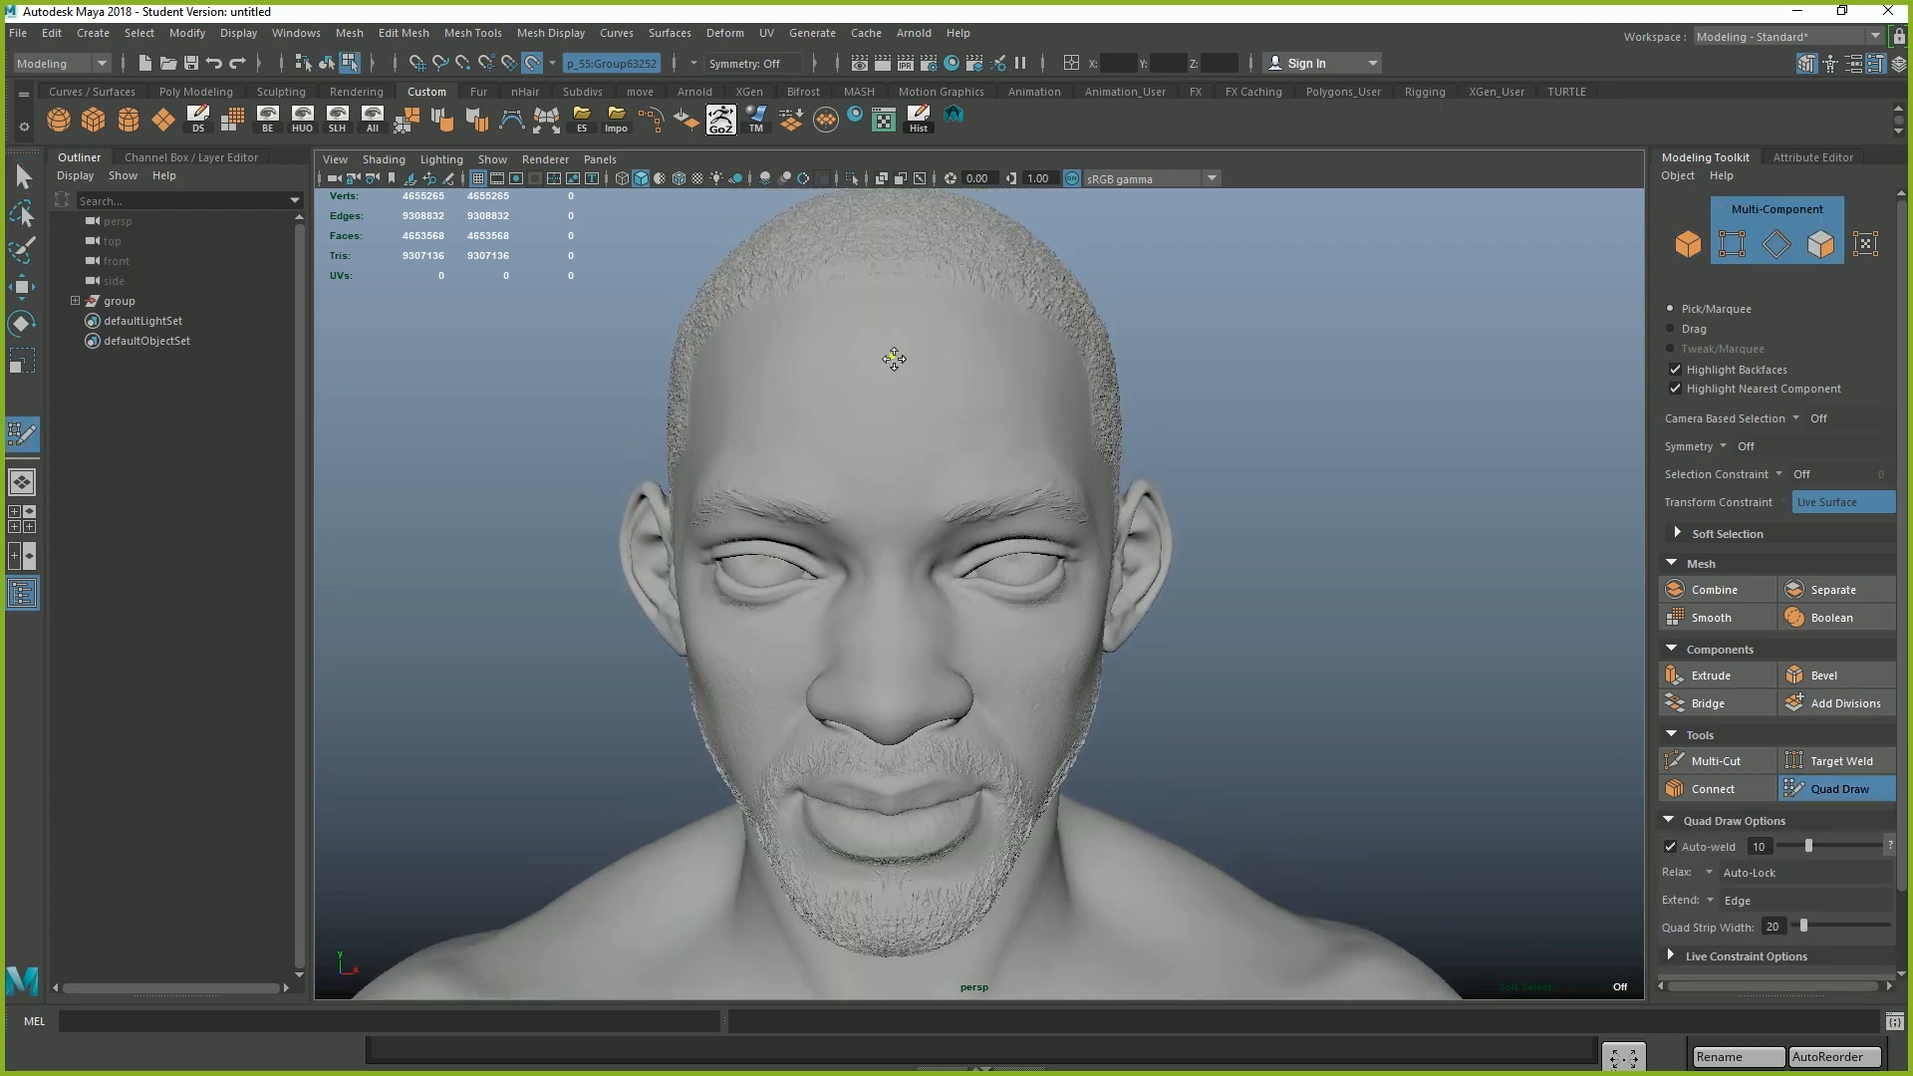
pyautogui.click(889, 413)
pyautogui.click(974, 417)
pyautogui.click(973, 358)
pyautogui.moveTo(1233, 426)
pyautogui.keyDown('alt'); pyautogui.mouseDown()
pyautogui.moveTo(1199, 388)
pyautogui.moveTo(1228, 408)
pyautogui.mouseUp(); pyautogui.keyUp('alt')
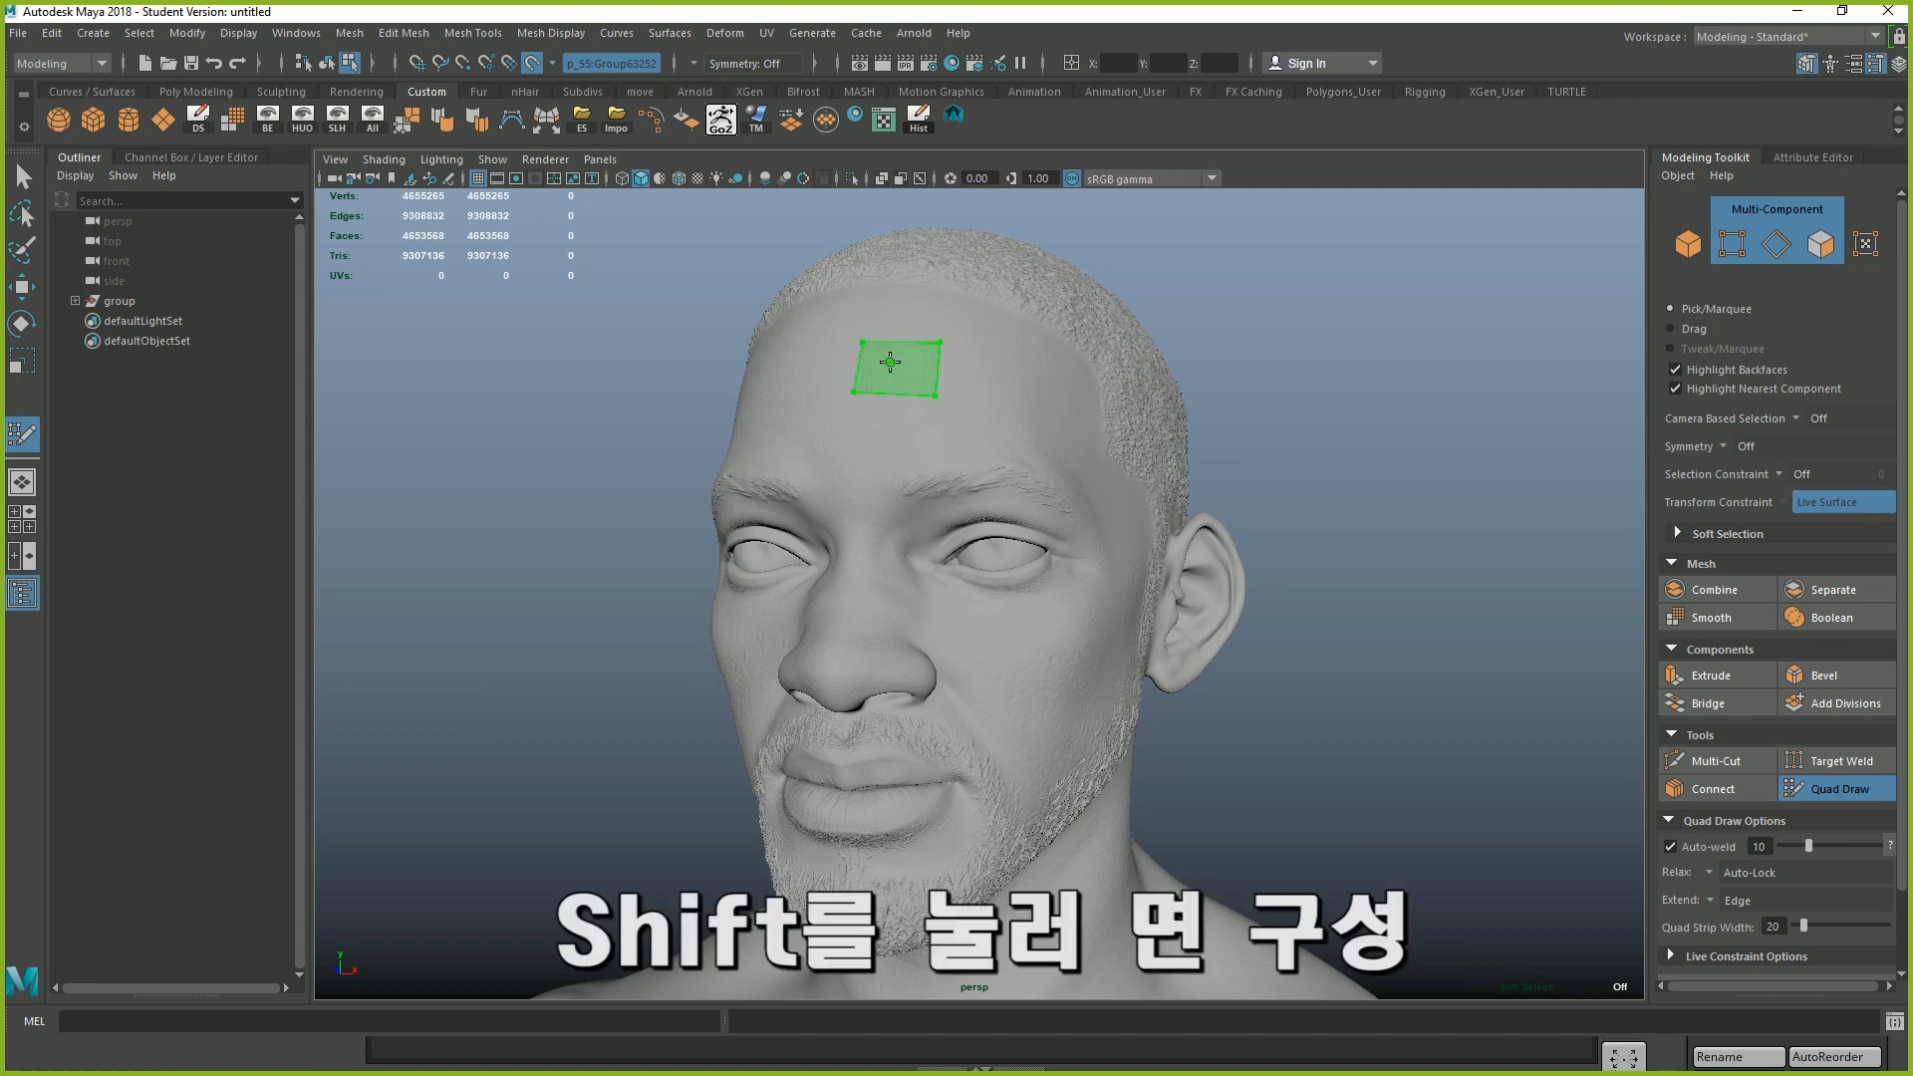
pyautogui.keyDown('shift'); pyautogui.click(890, 360); pyautogui.keyUp('shift')
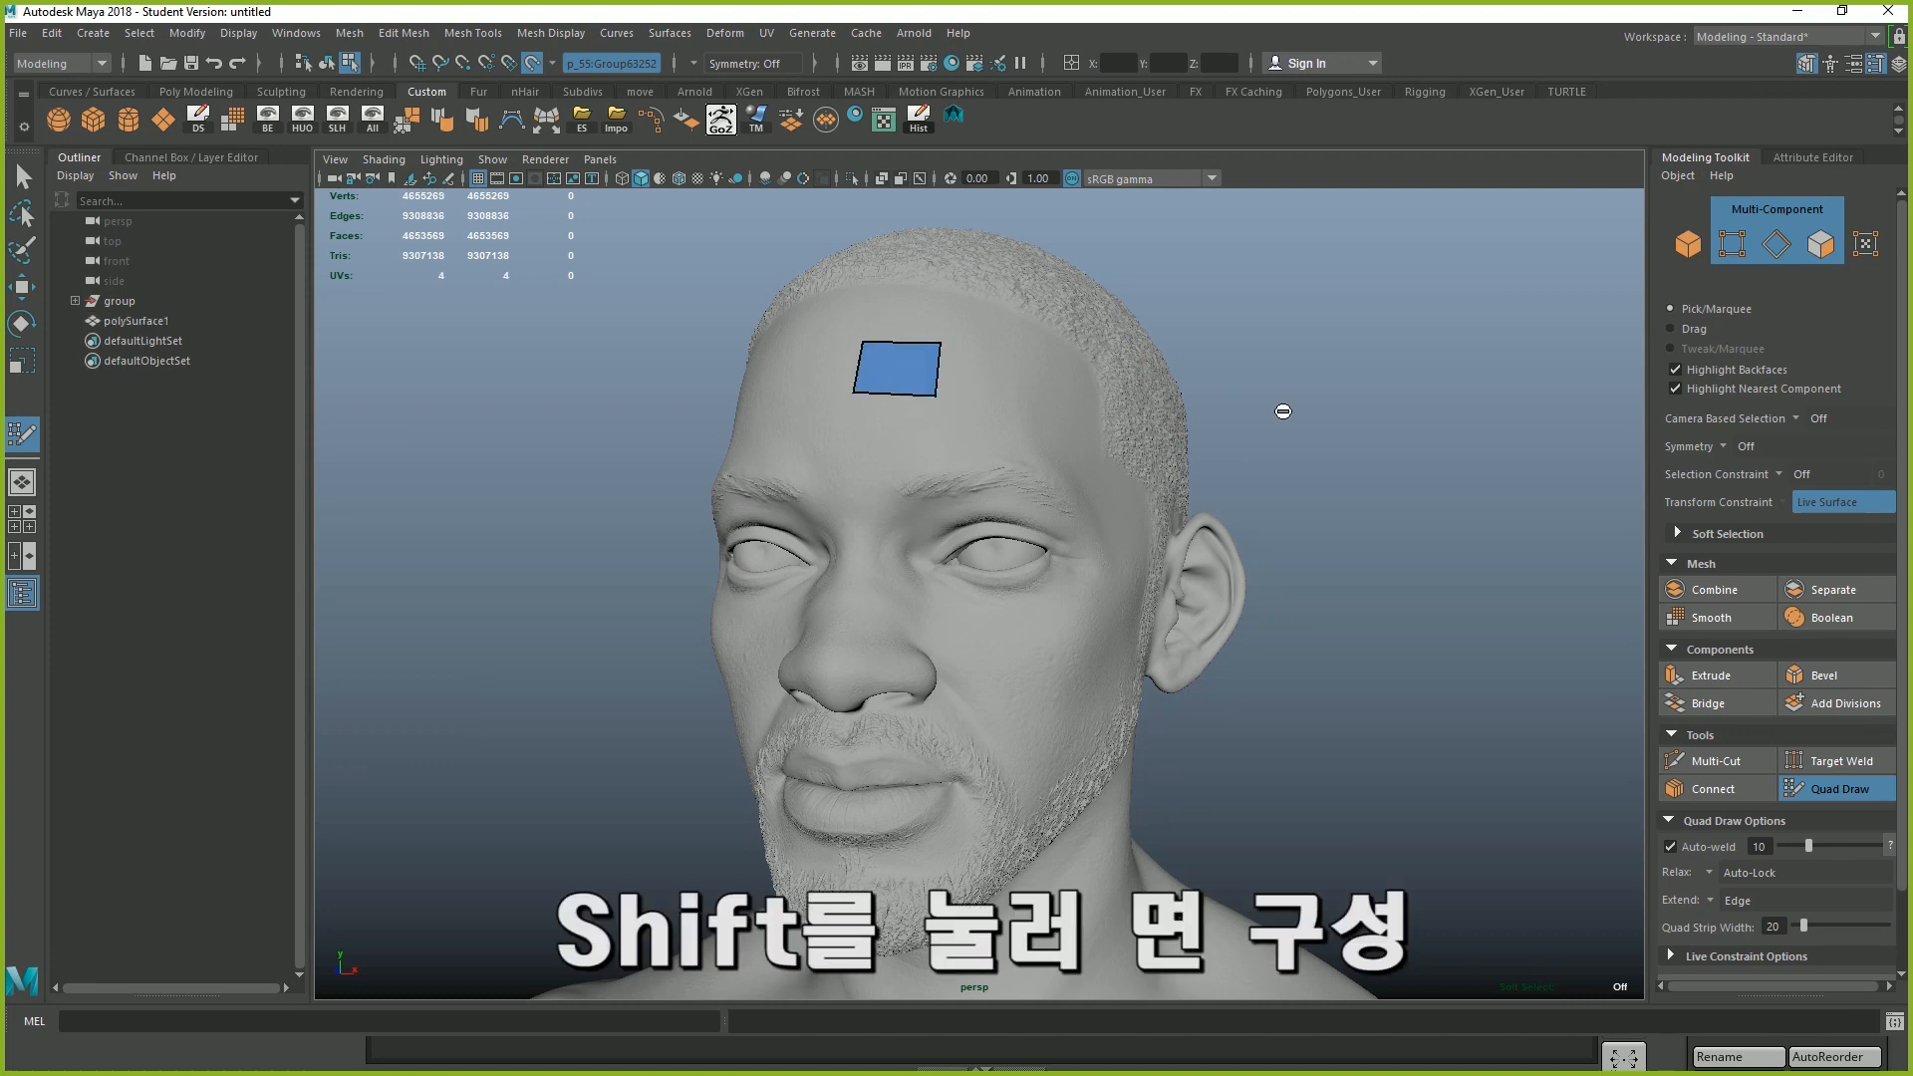
# Add two more quads below the first one, continuing the strip down the forehead to between the eyebrows
pyautogui.moveTo(1282, 414)
pyautogui.keyDown('alt'); pyautogui.mouseDown()
pyautogui.moveTo(1311, 410)
pyautogui.moveTo(1323, 355)
pyautogui.moveTo(1311, 397)
pyautogui.mouseUp(); pyautogui.keyUp('alt')
pyautogui.click(969, 435)
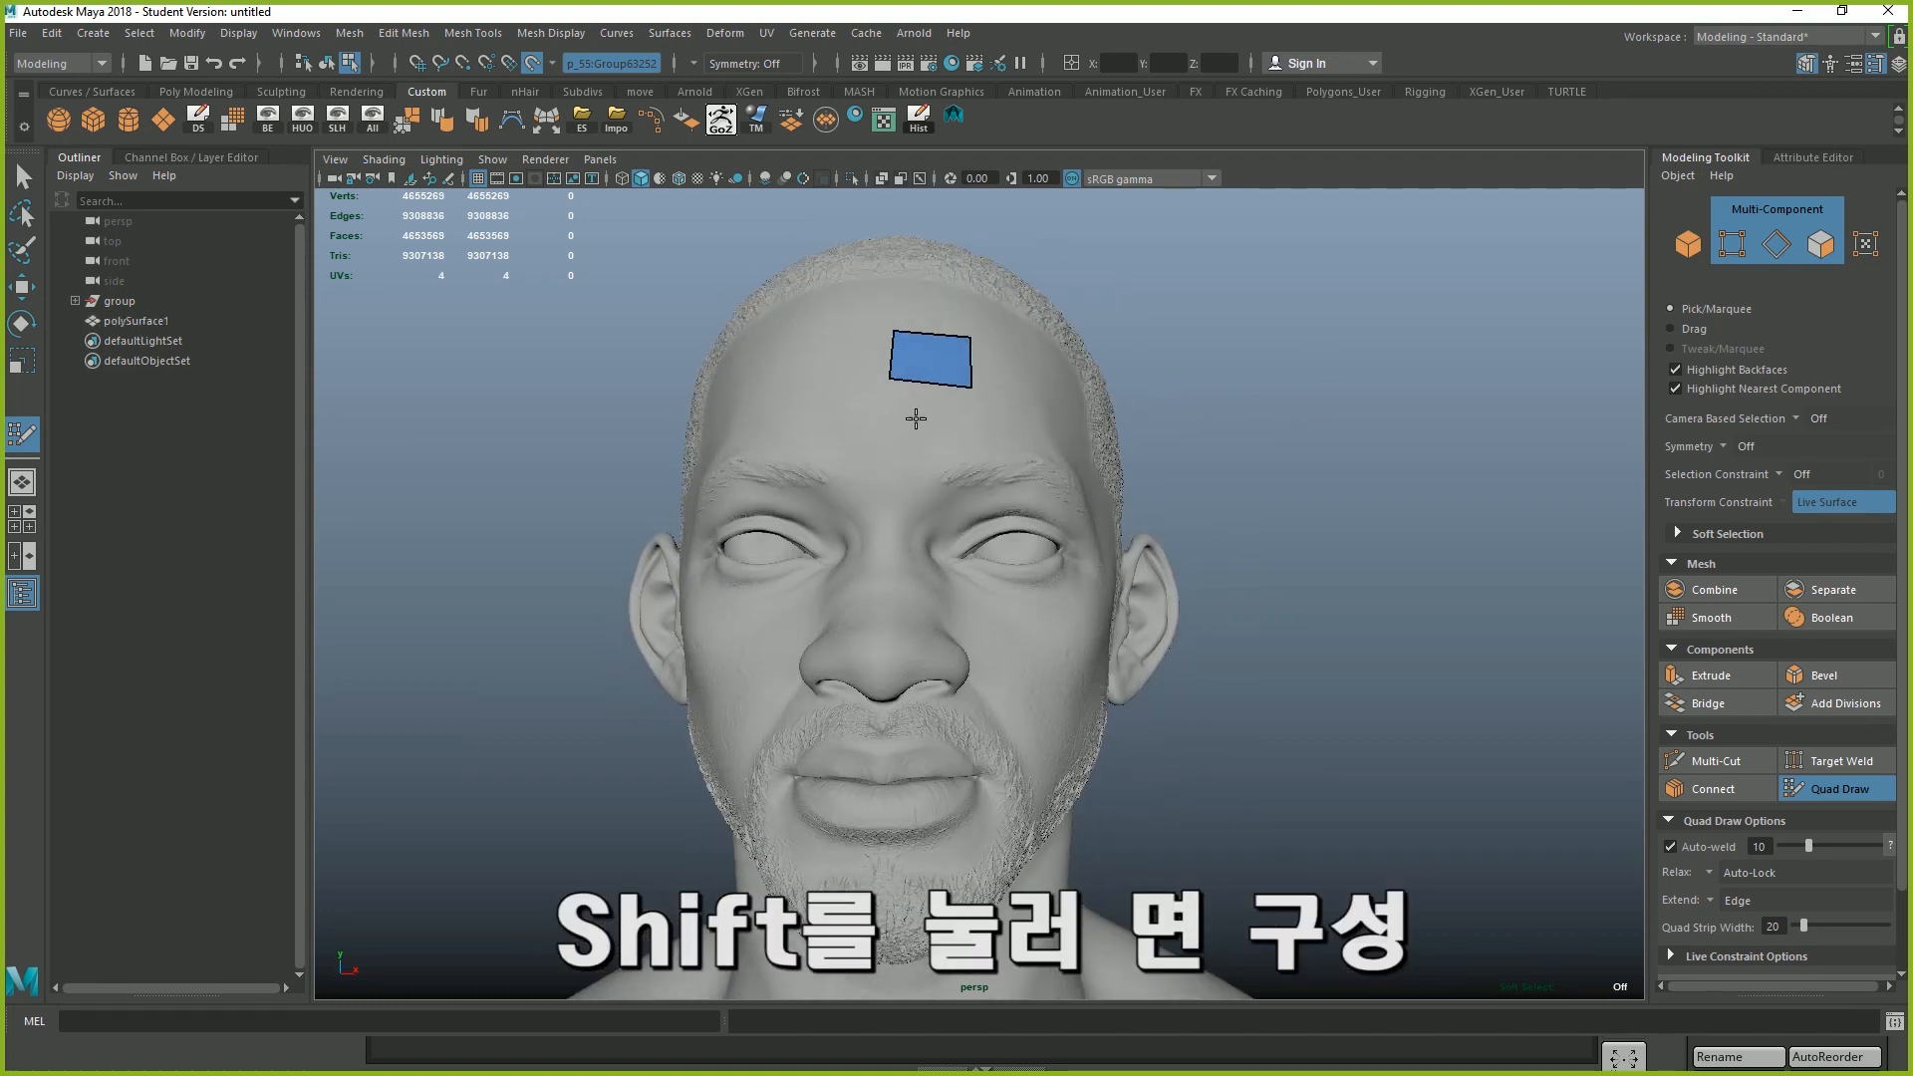
pyautogui.click(890, 434)
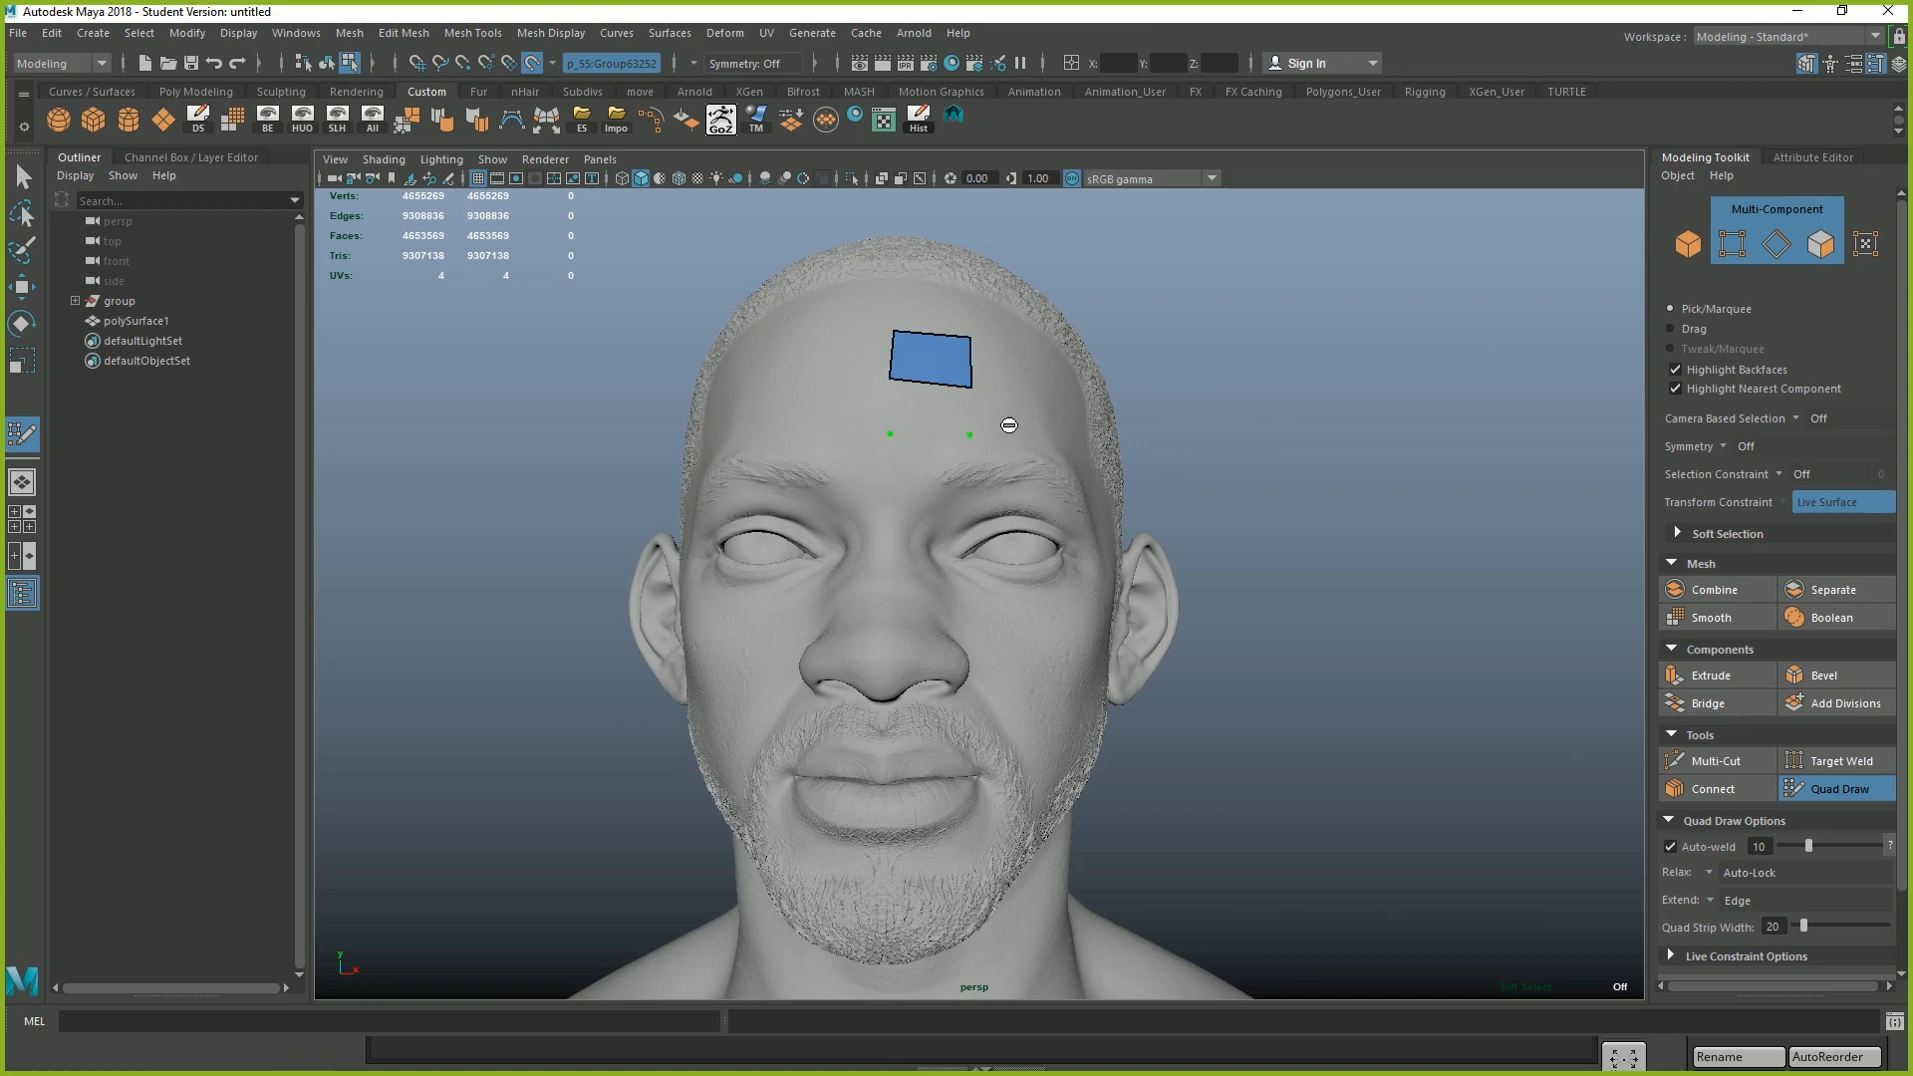
pyautogui.keyDown('shift'); pyautogui.click(942, 402); pyautogui.keyUp('shift')
pyautogui.moveTo(1326, 448)
pyautogui.keyDown('alt'); pyautogui.mouseDown()
pyautogui.moveTo(1329, 482)
pyautogui.moveTo(1282, 504)
pyautogui.moveTo(1299, 461)
pyautogui.moveTo(1328, 467)
pyautogui.mouseUp(); pyautogui.keyUp('alt')
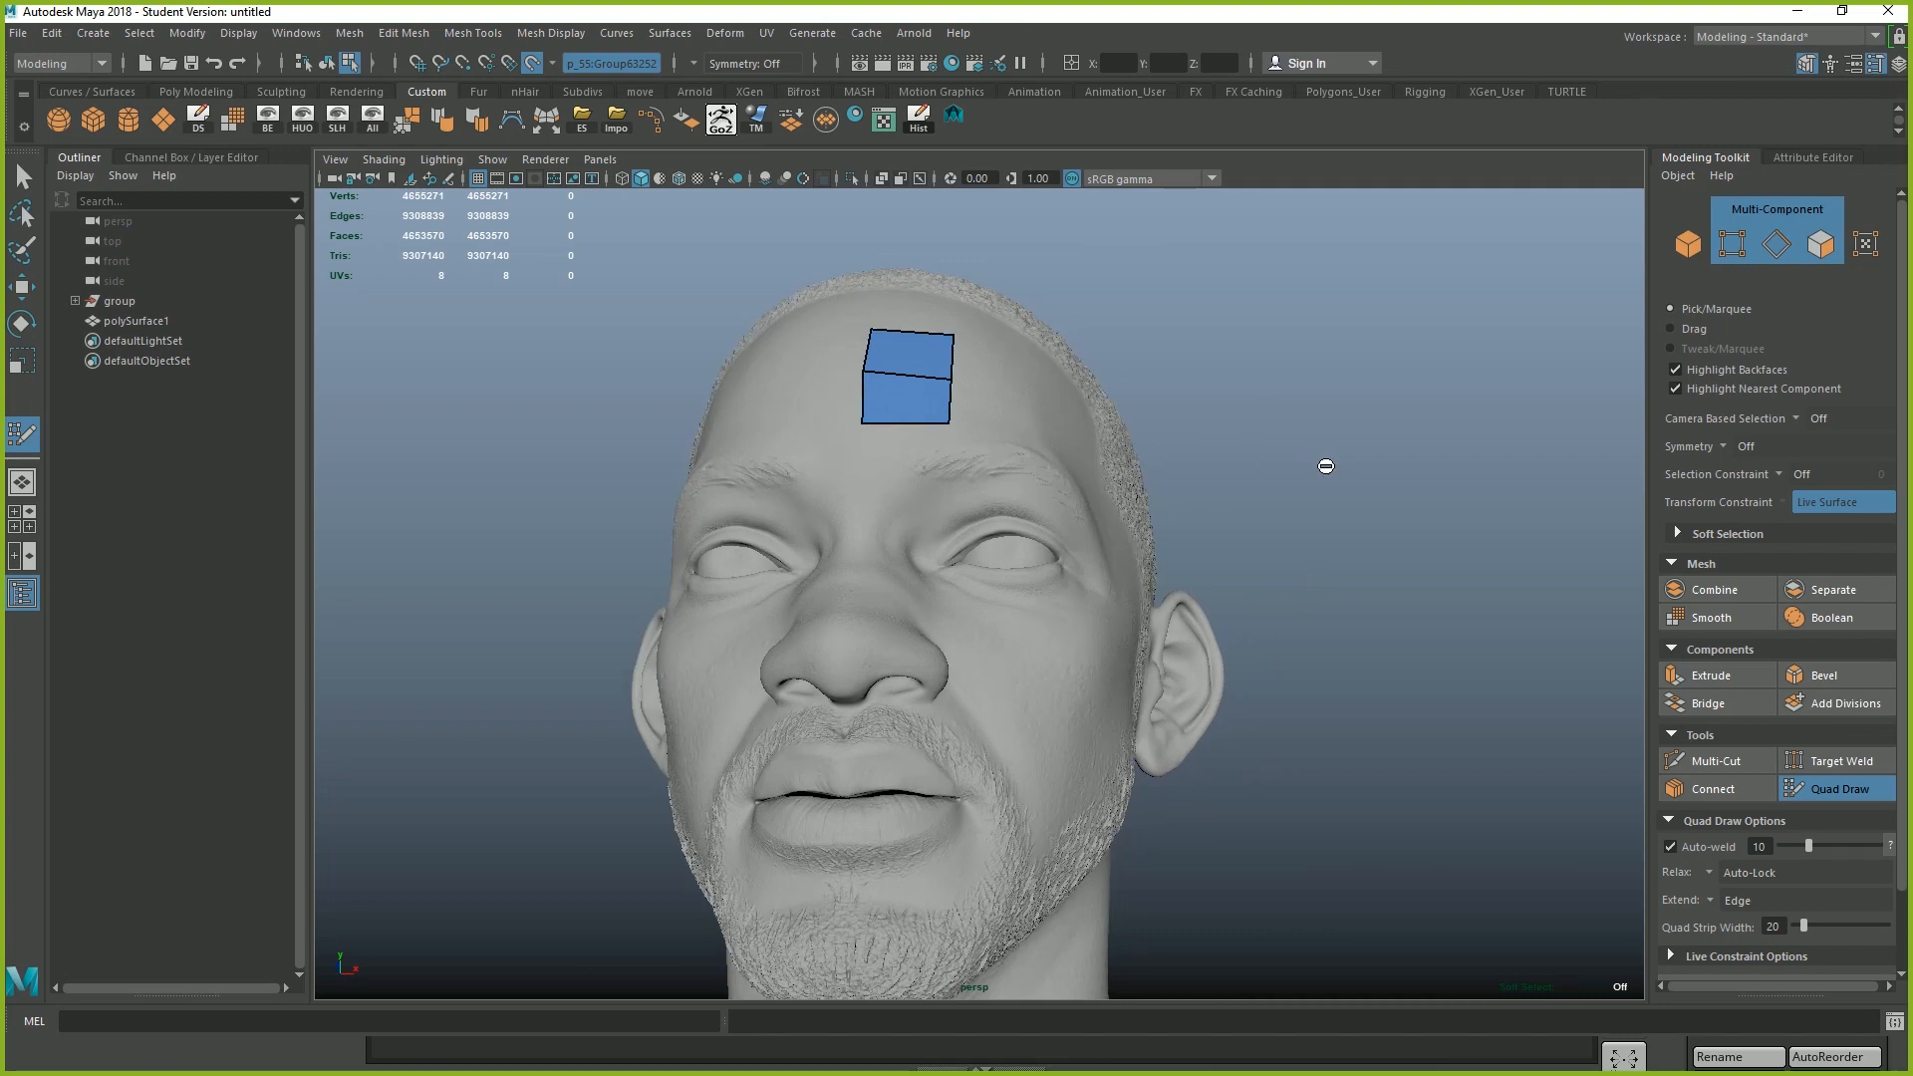
pyautogui.keyDown('alt'); pyautogui.moveTo(1325, 465); pyautogui.dragTo(1328, 463); pyautogui.keyUp('alt')
pyautogui.click(857, 486)
pyautogui.click(935, 488)
pyautogui.keyDown('shift'); pyautogui.click(911, 471); pyautogui.keyUp('shift')
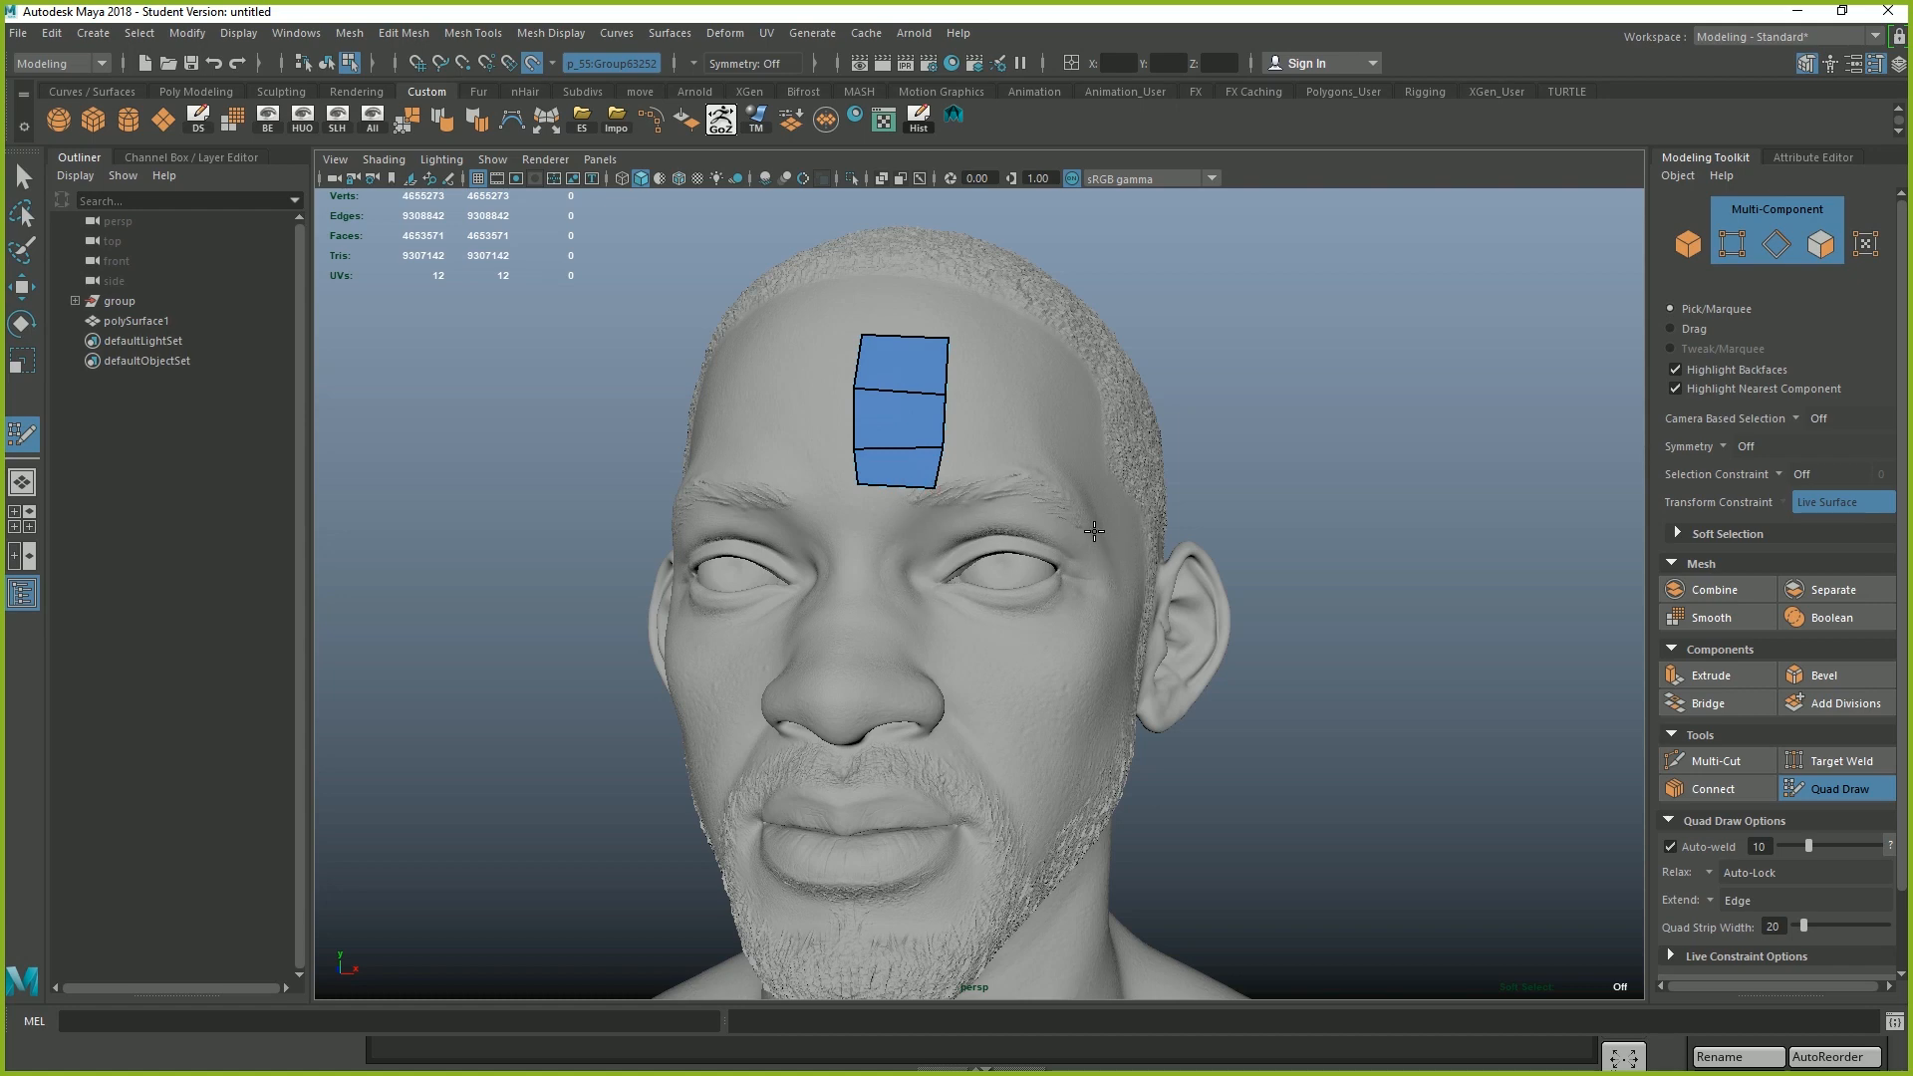
# Extend the side edge of the uppermost quad twice to add two quads across the forehead toward the temple
pyautogui.keyDown('alt'); pyautogui.moveTo(1095, 531); pyautogui.dragTo(972, 472); pyautogui.keyUp('alt')
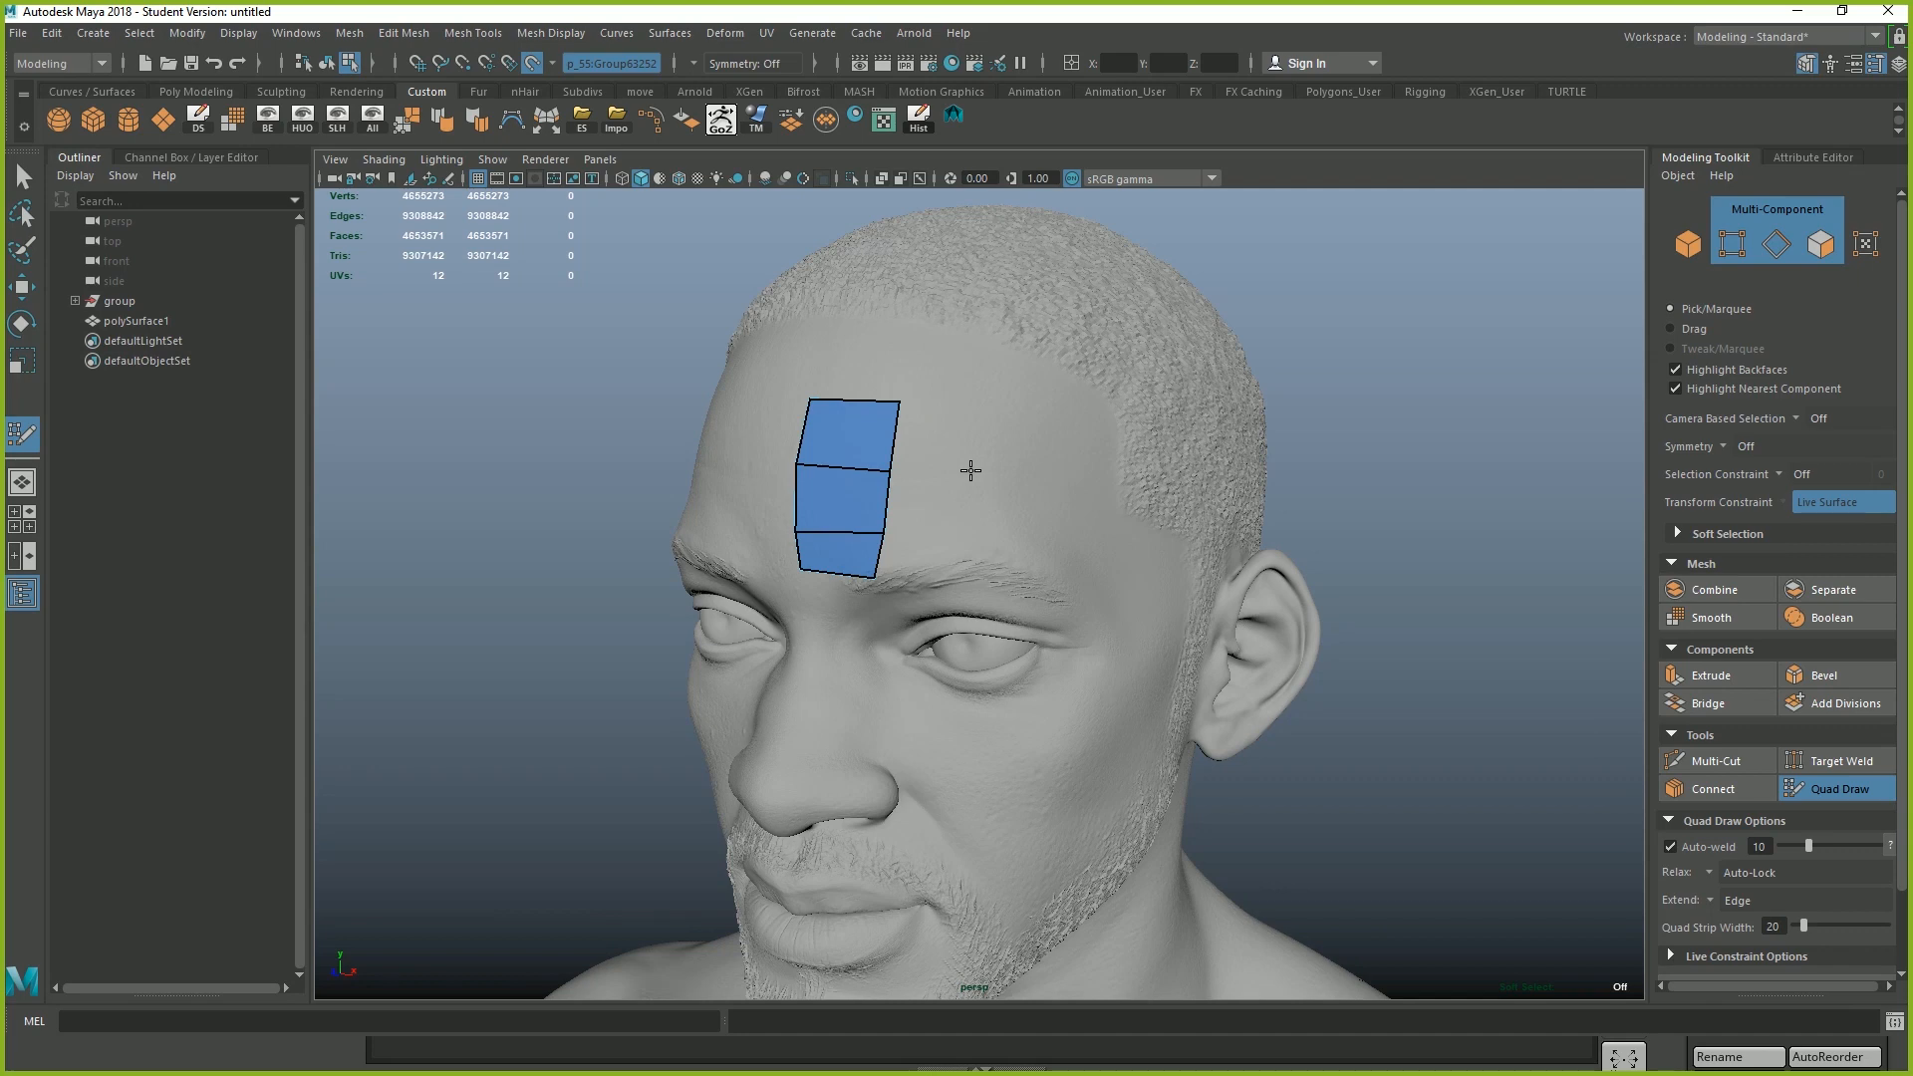
pyautogui.press('Tab')
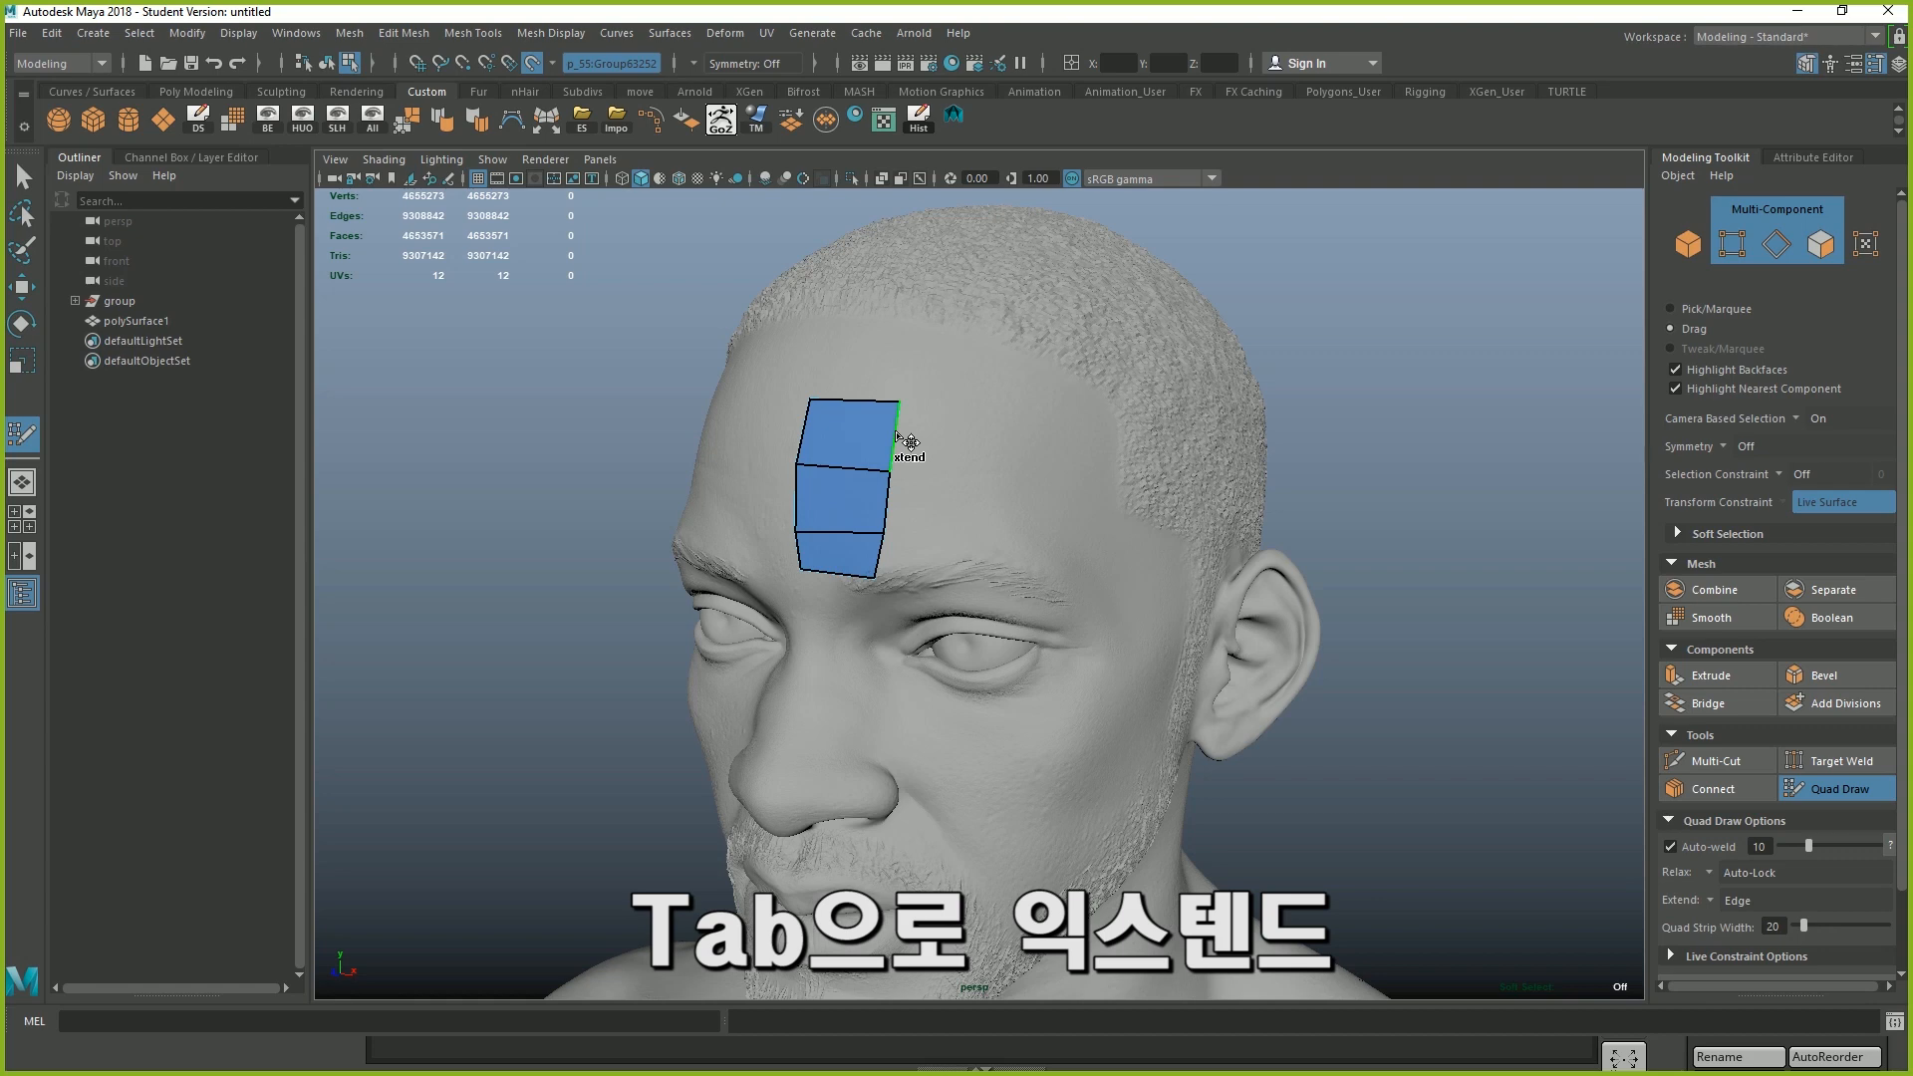
pyautogui.moveTo(896, 437); pyautogui.dragTo(946, 444)
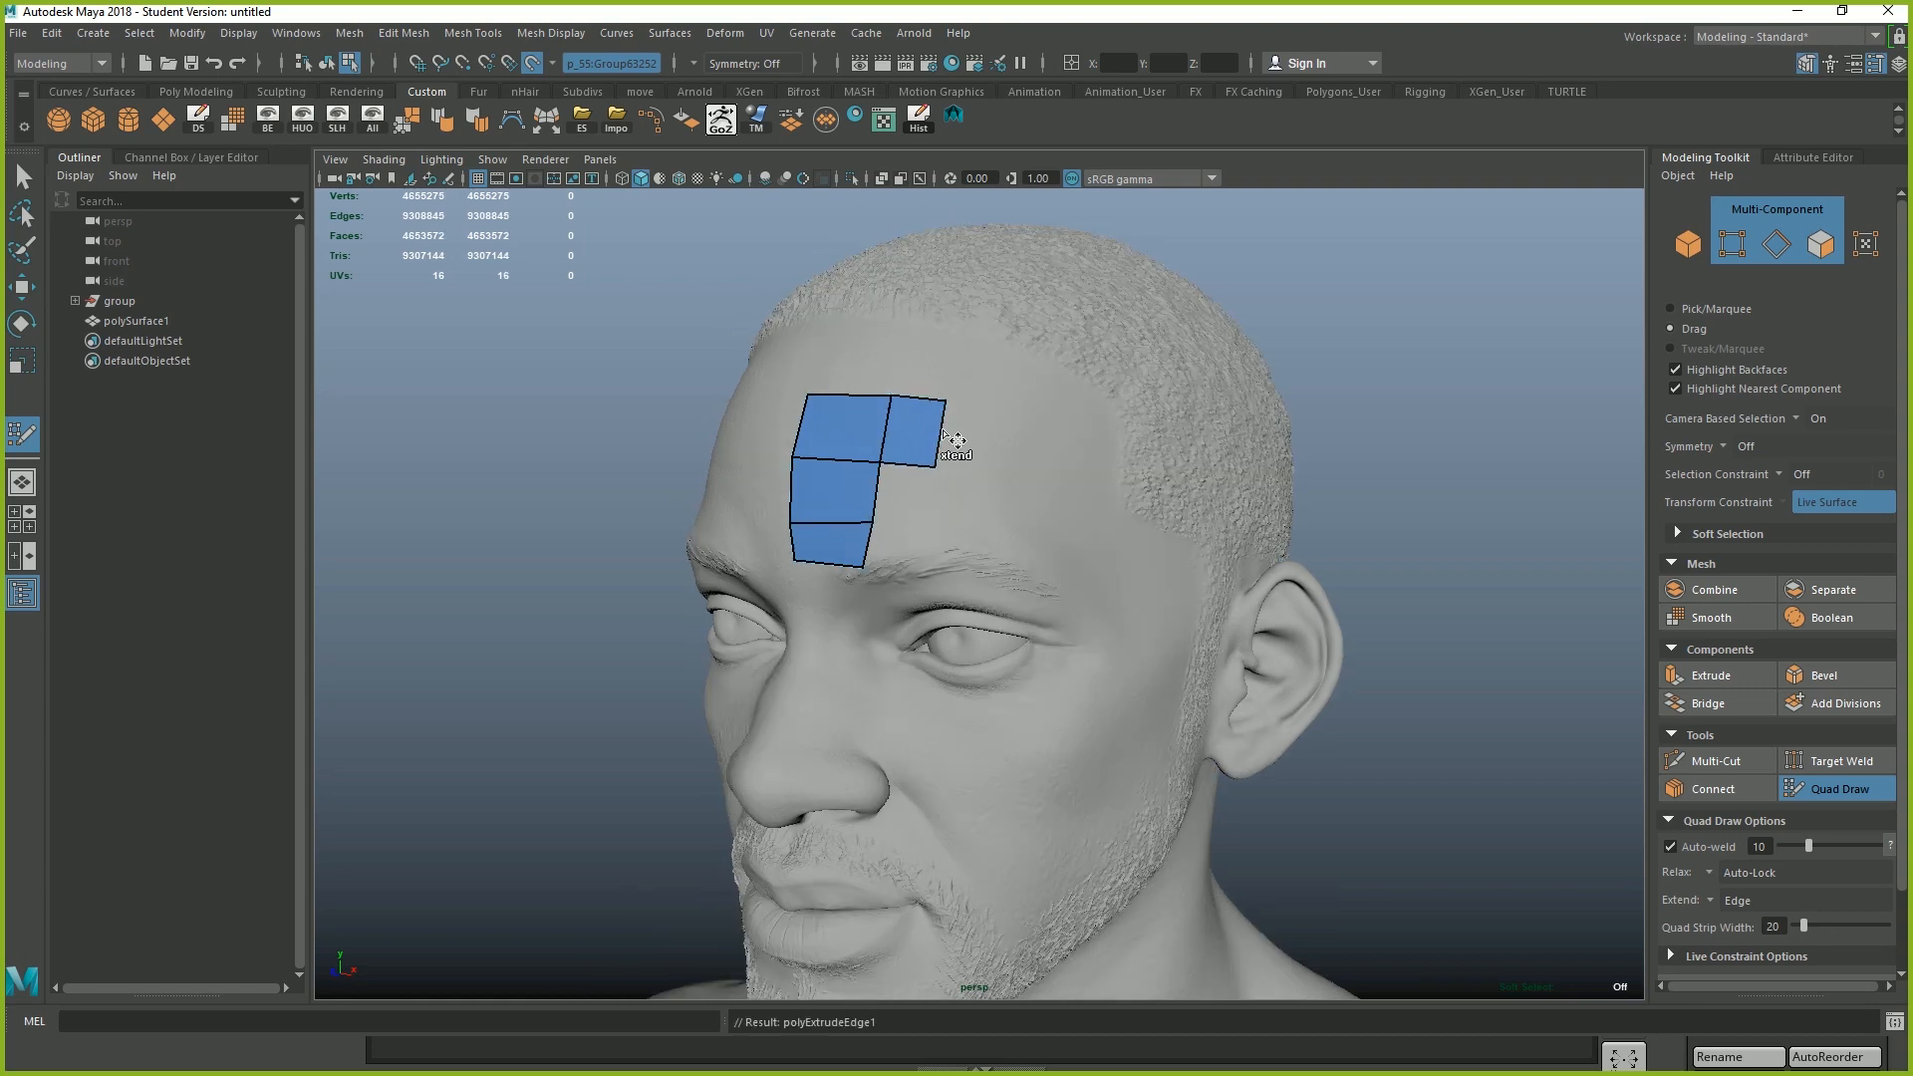
pyautogui.moveTo(956, 428); pyautogui.dragTo(1010, 448)
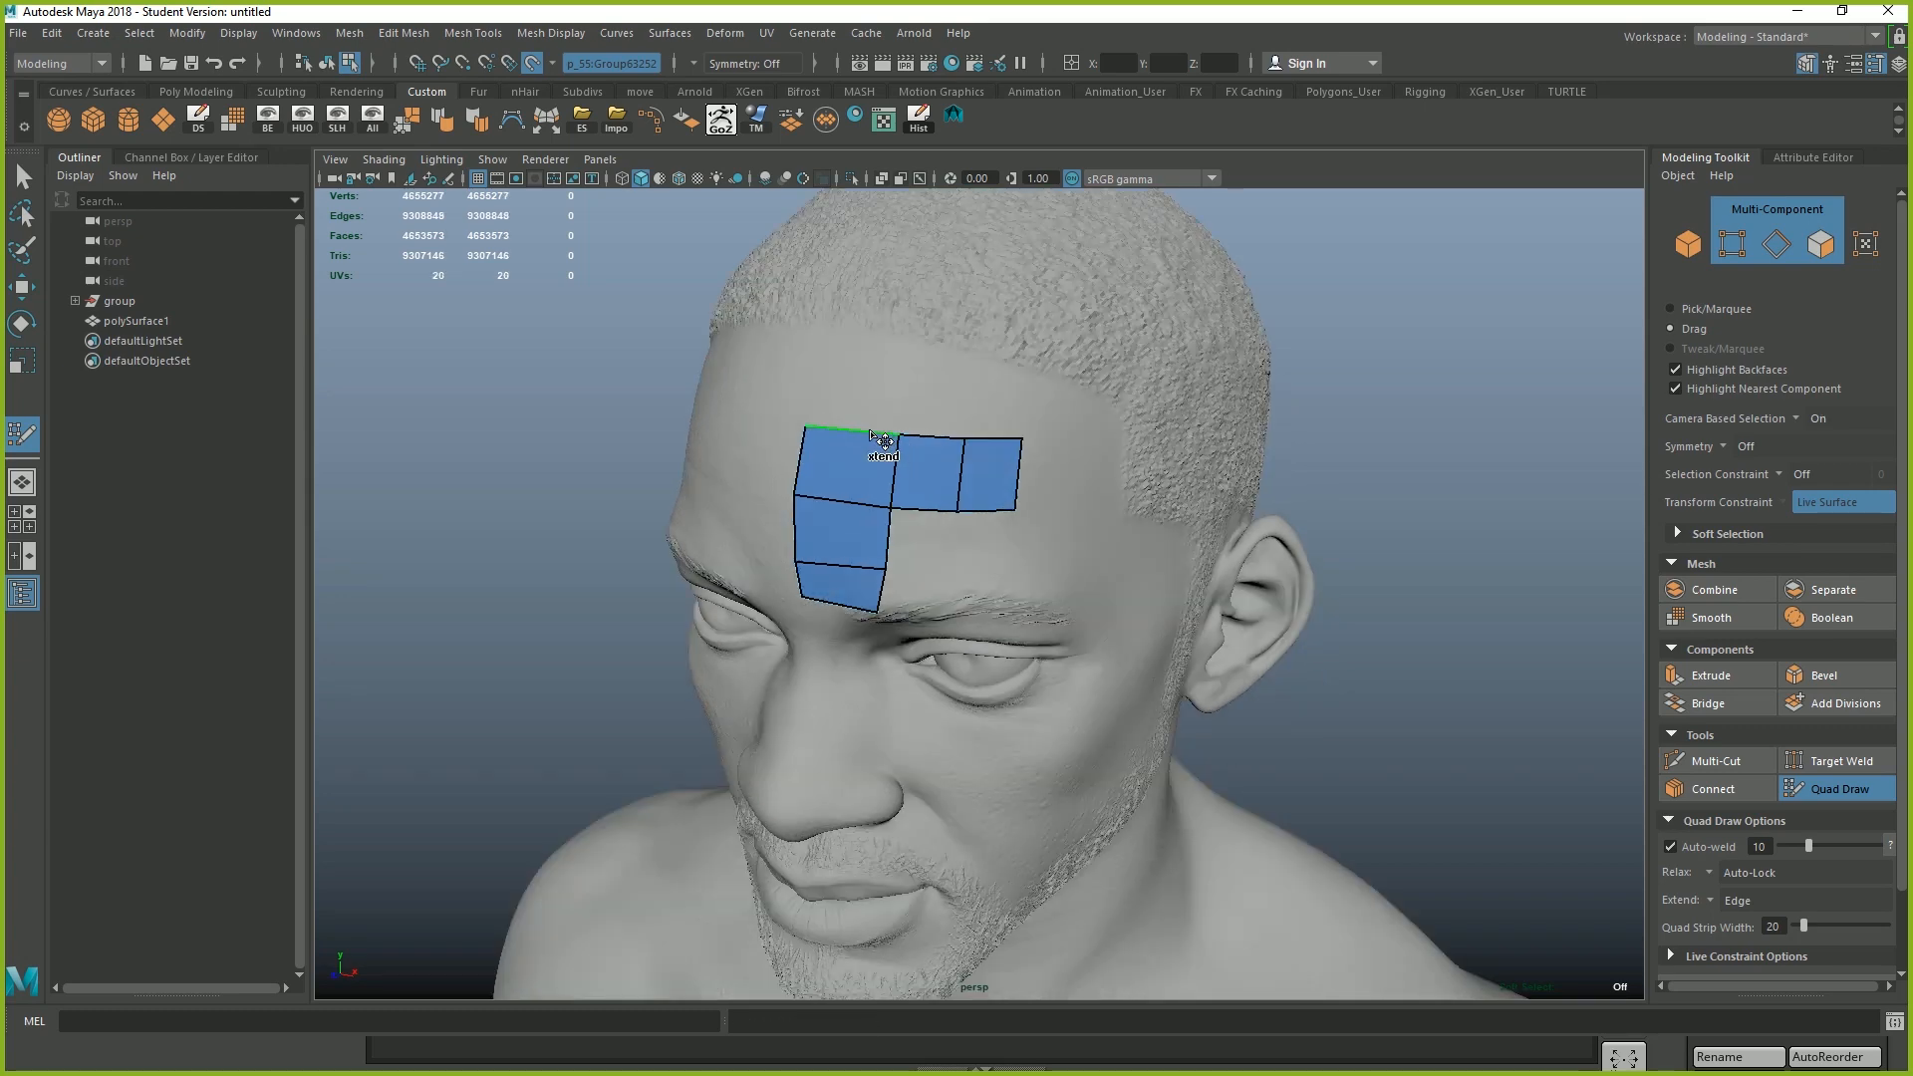
# Try extending the patch's whole upper border and a single upper edge toward the hairline, undoing each extension
pyautogui.moveTo(869, 433); pyautogui.dragTo(884, 366, button='middle')
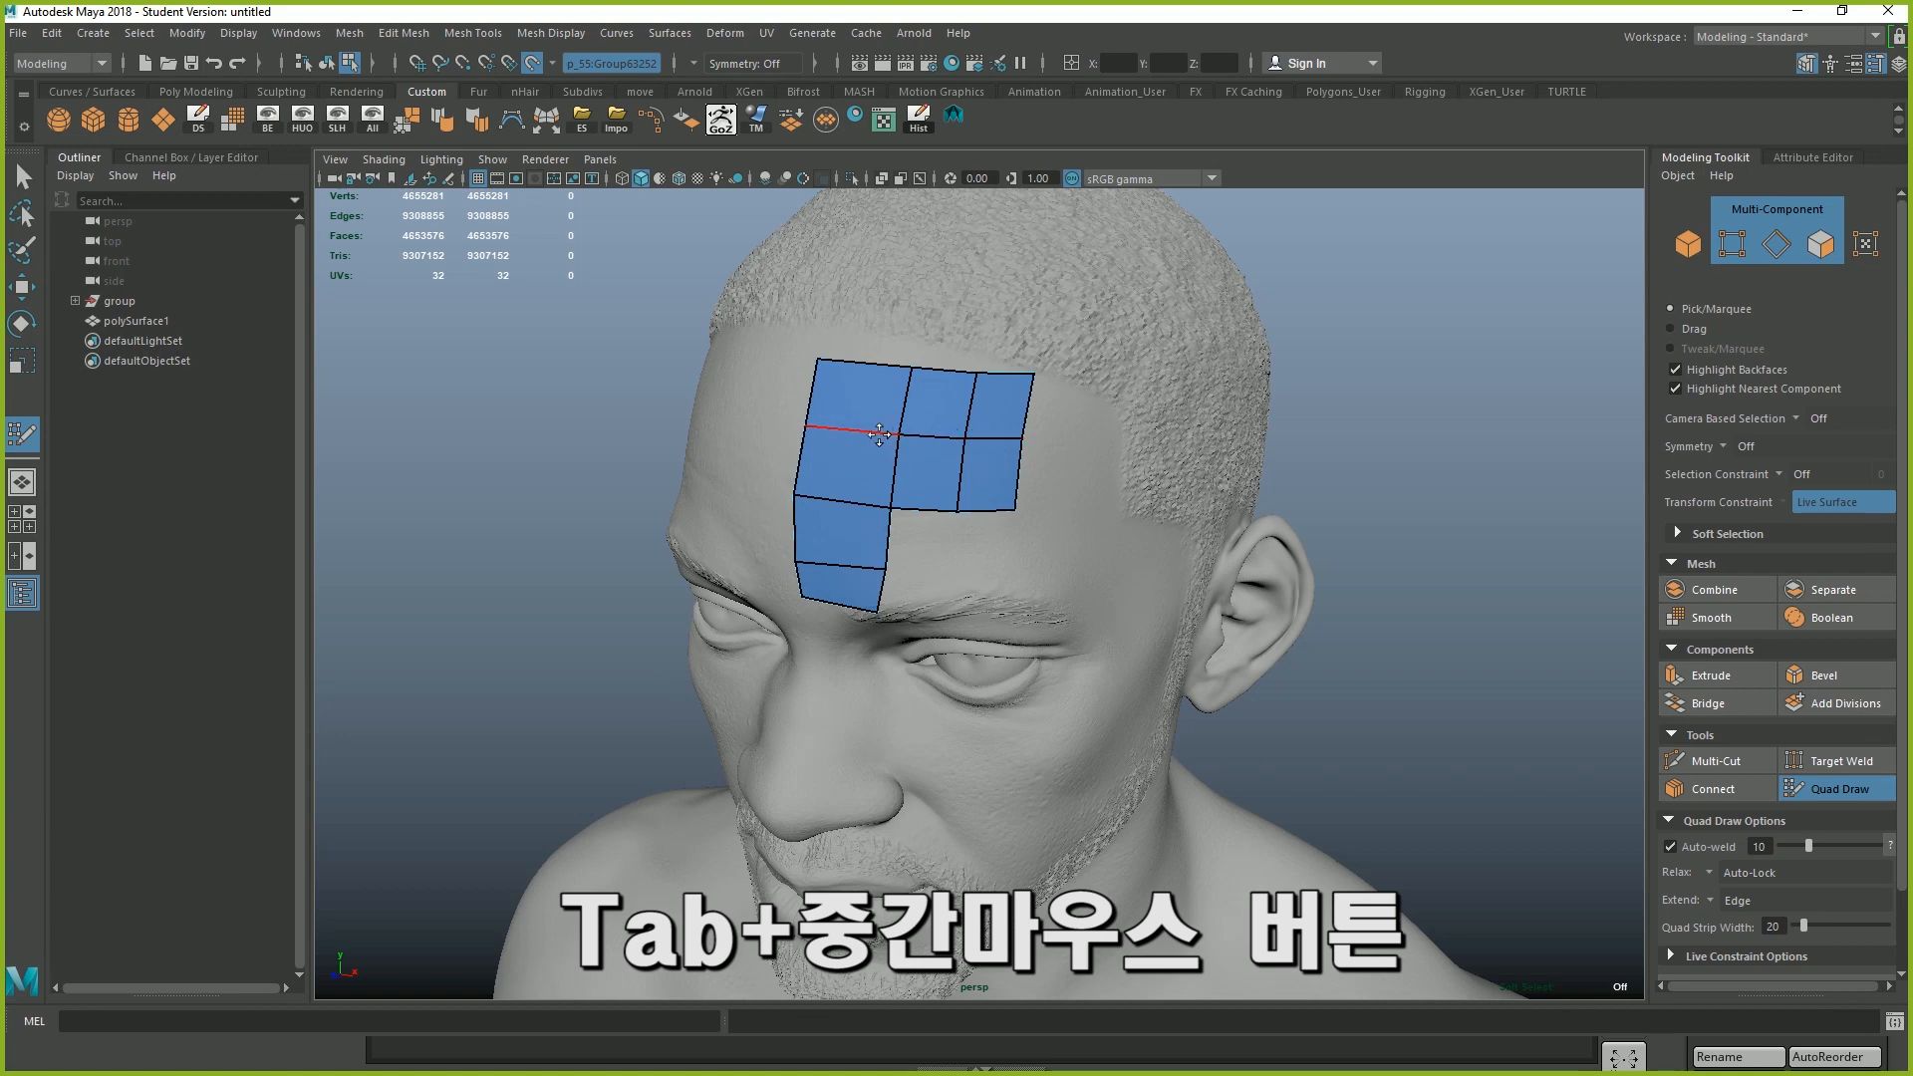
pyautogui.hotkey('ctrl', 'z')
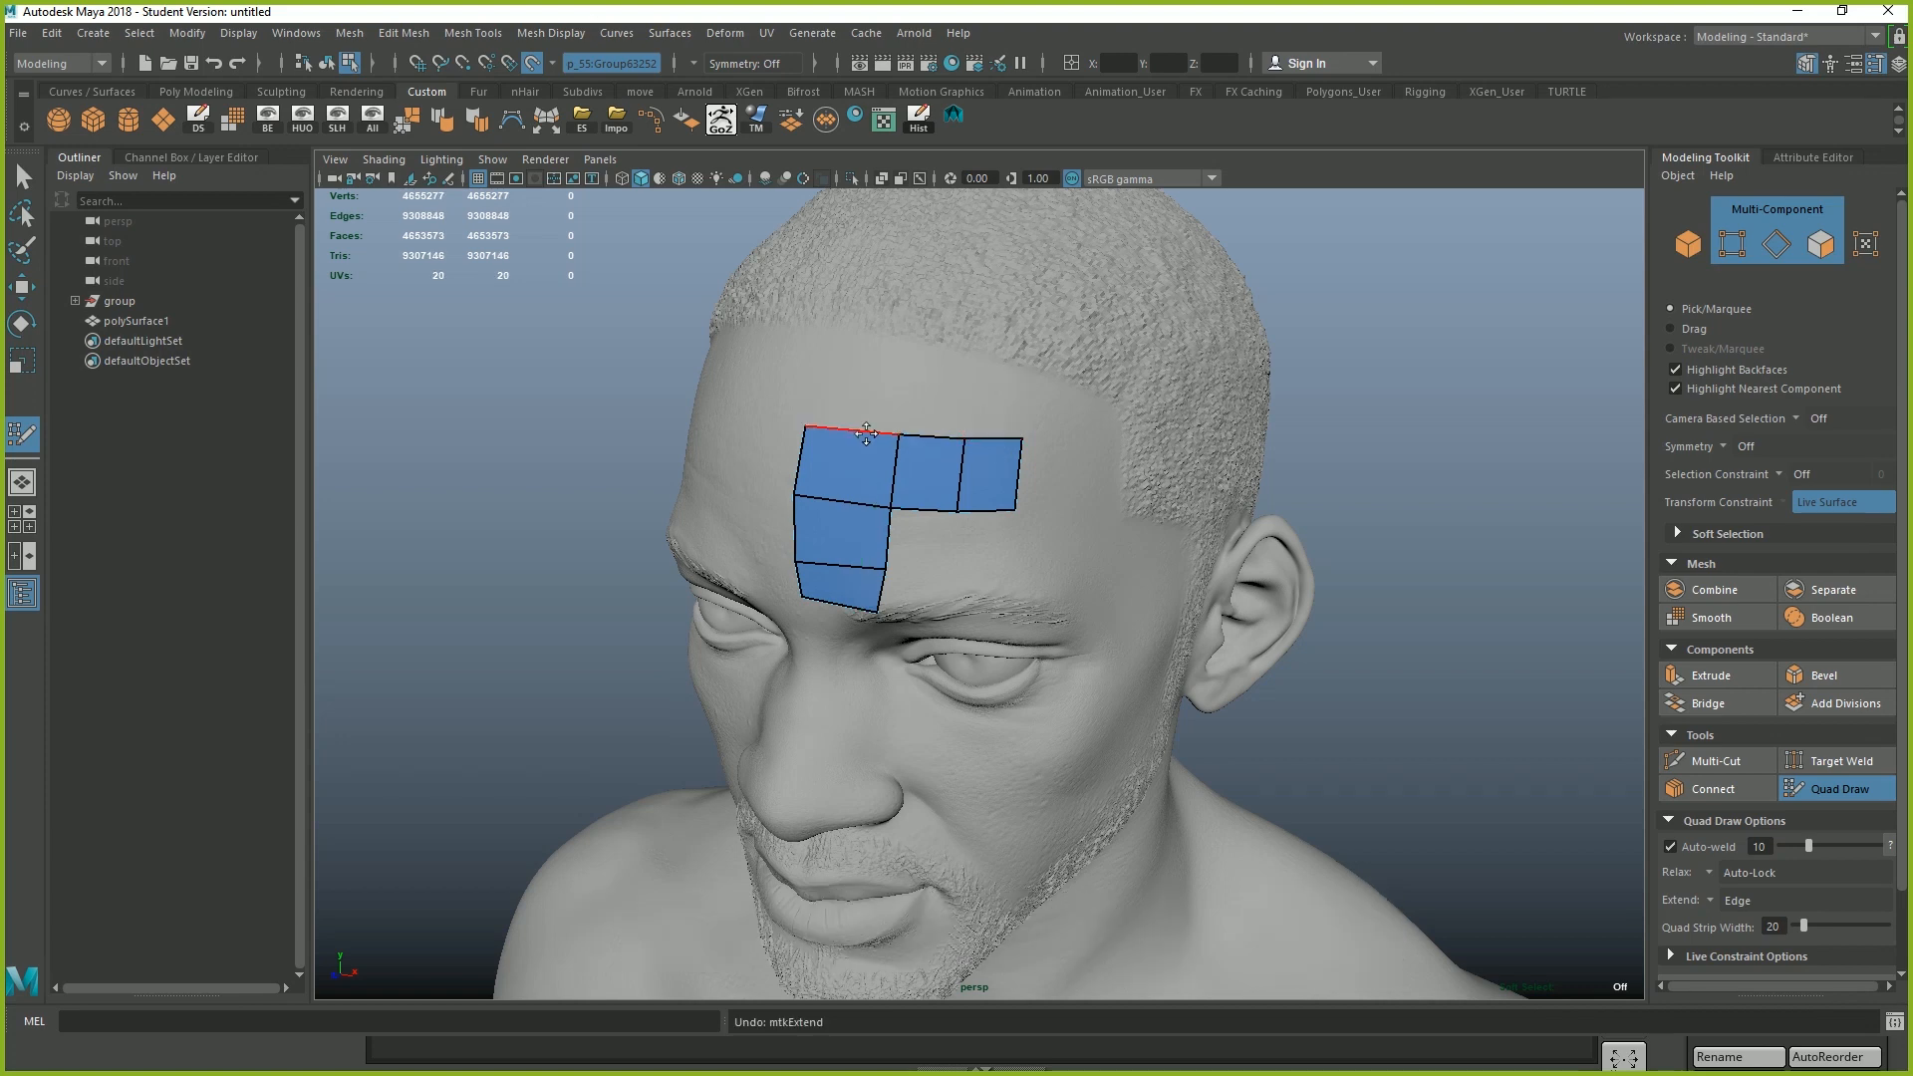
pyautogui.press('Tab')
pyautogui.moveTo(867, 438); pyautogui.dragTo(868, 380)
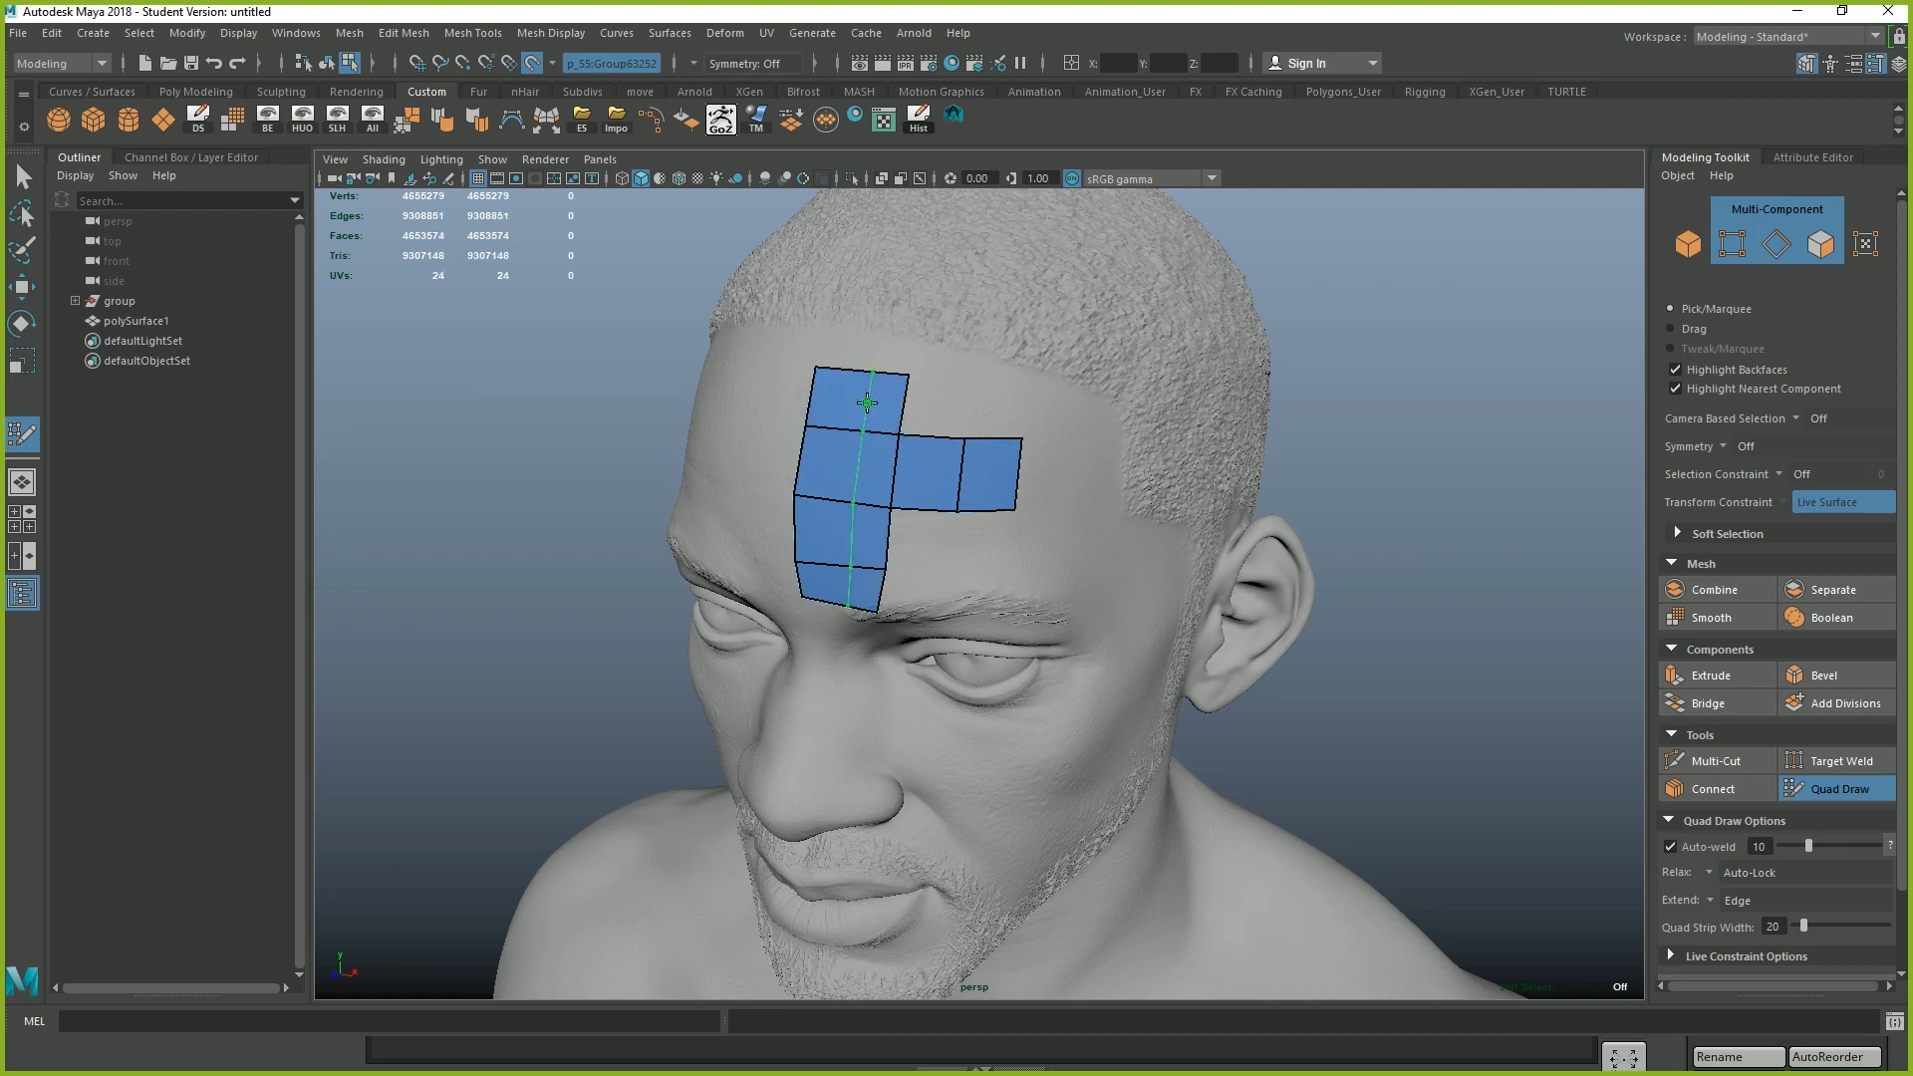
pyautogui.hotkey('ctrl', 'z')
# Extend the patch's entire upper border toward the hairline to add a row of three quads
pyautogui.press('Tab')
pyautogui.moveTo(865, 430); pyautogui.dragTo(875, 364)
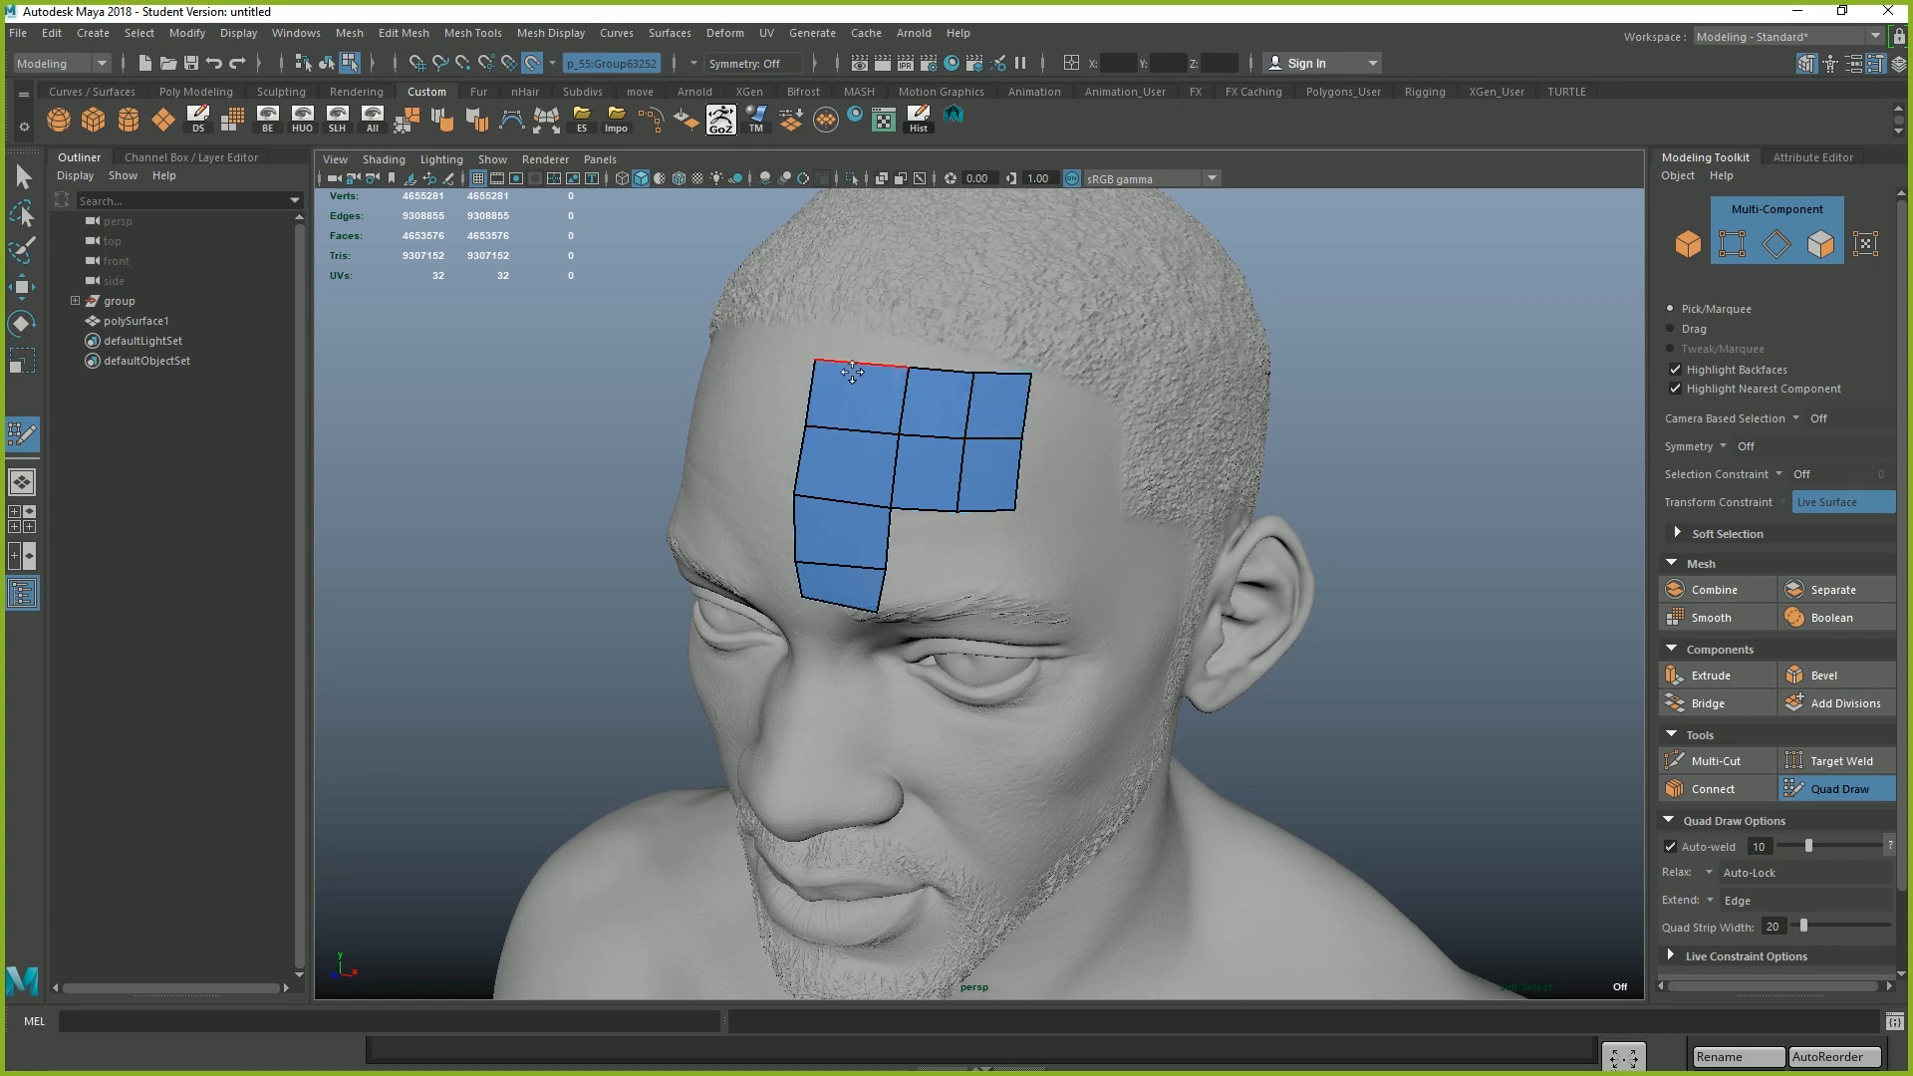
# Try inserting an edge loop through each of the two quad rows across the forehead, undoing both loops
pyautogui.moveTo(852, 373); pyautogui.dragTo(886, 333)
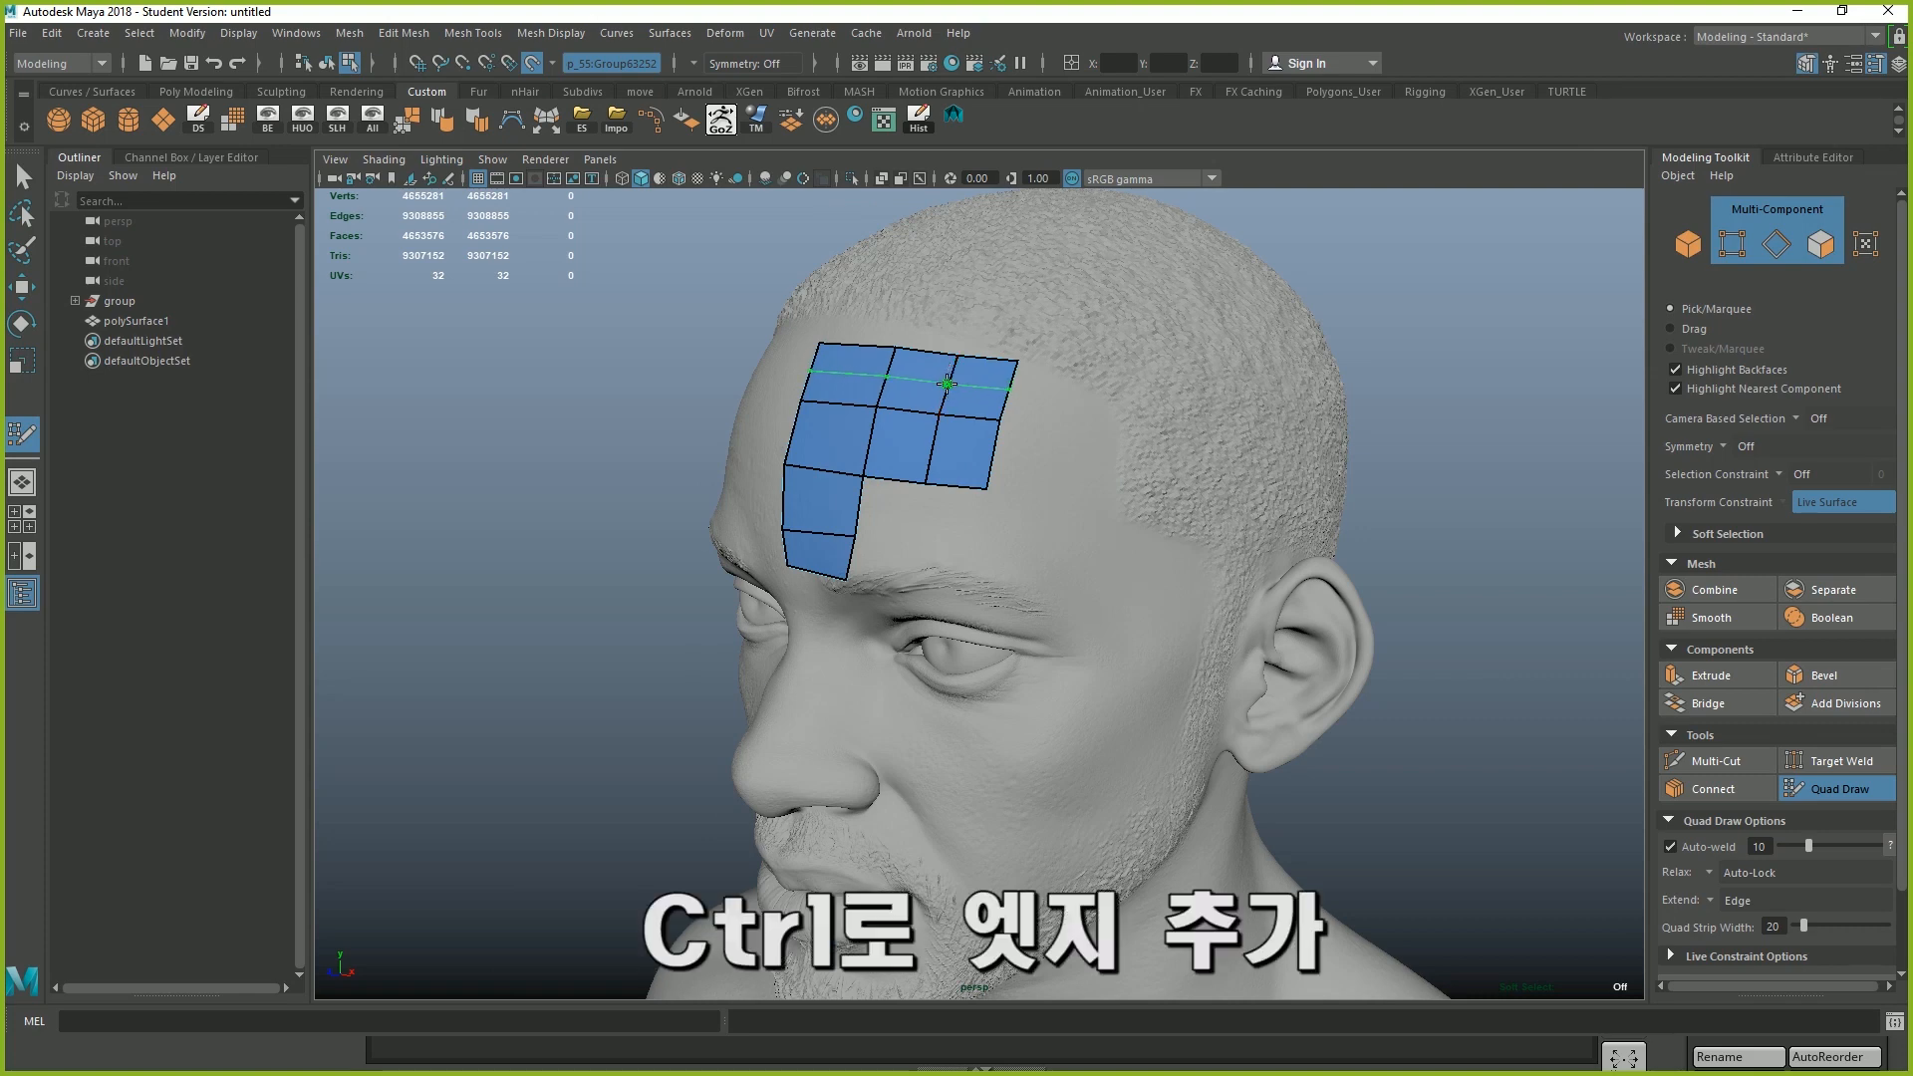
pyautogui.keyDown('ctrl'); pyautogui.click(944, 378); pyautogui.keyUp('ctrl')
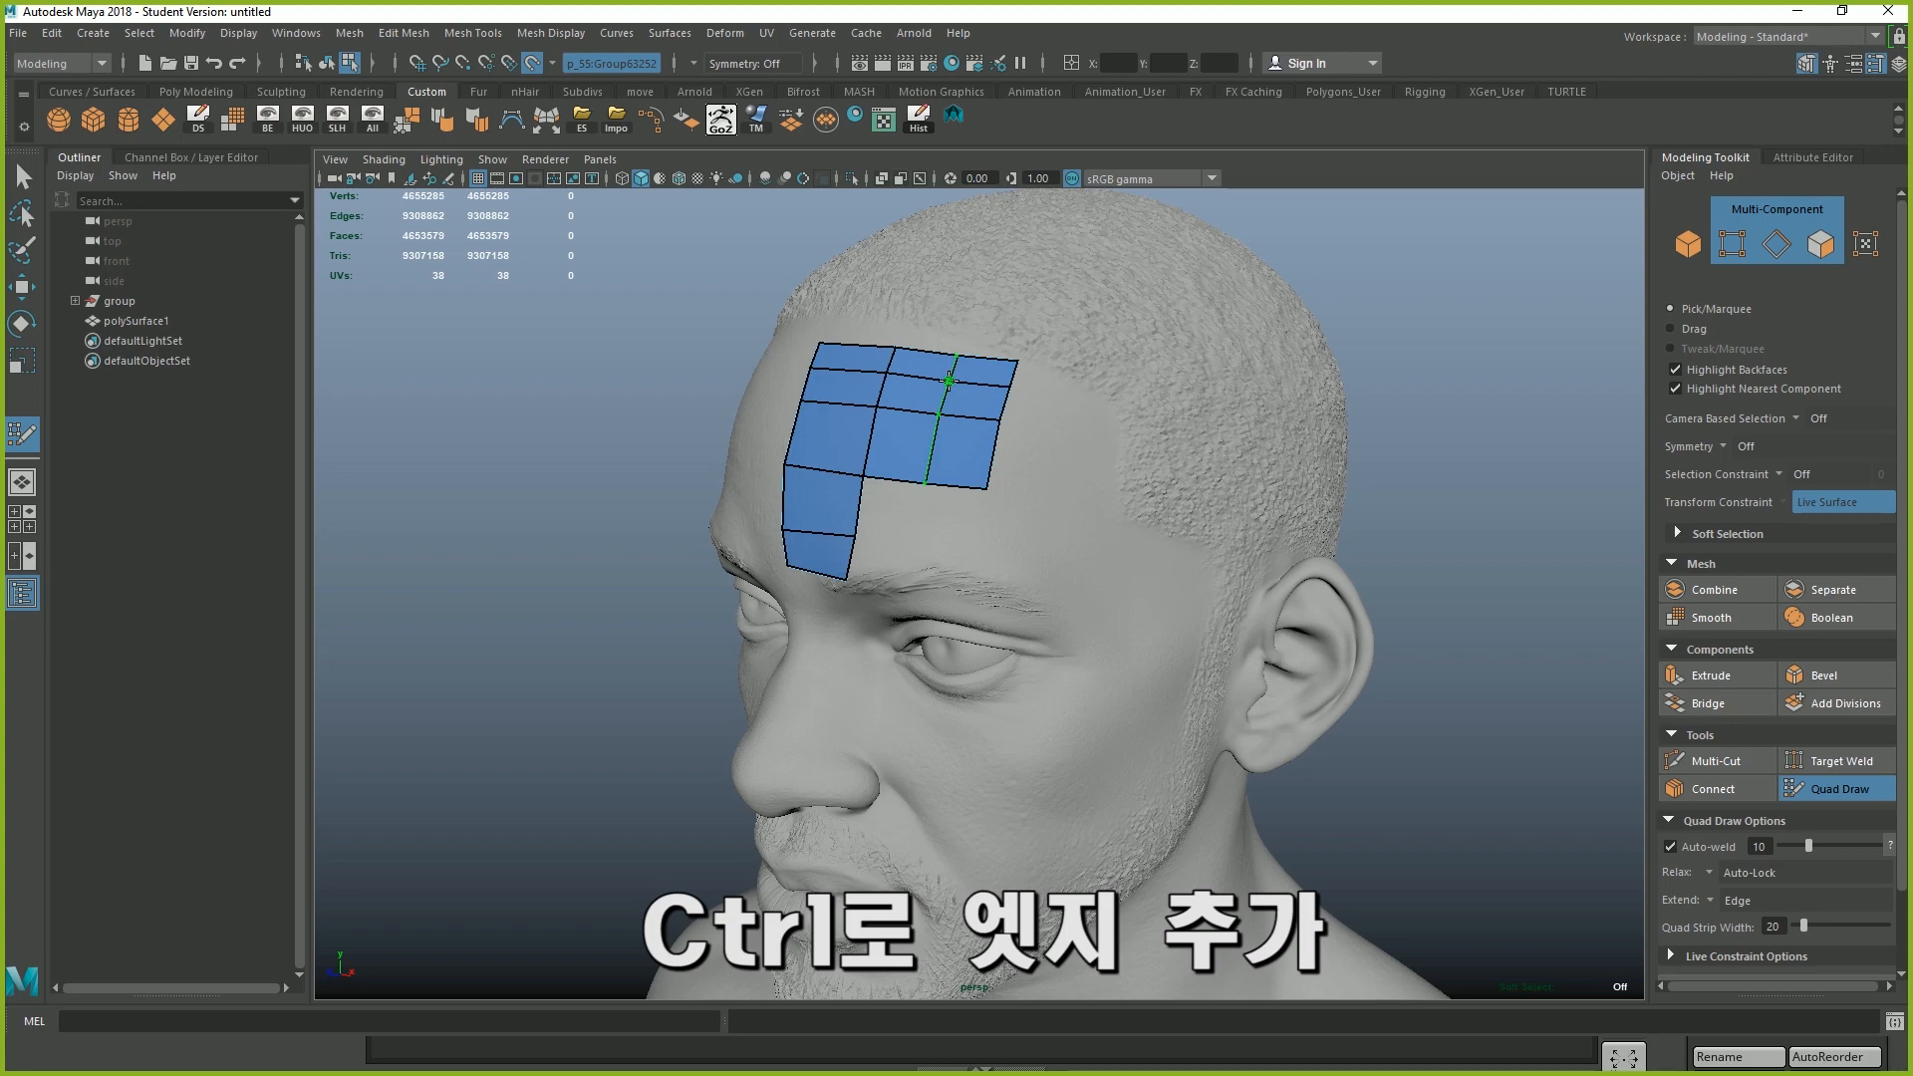
pyautogui.keyDown('ctrl'); pyautogui.click(945, 461); pyautogui.keyUp('ctrl')
pyautogui.keyDown('alt'); pyautogui.moveTo(995, 431); pyautogui.dragTo(985, 483); pyautogui.keyUp('alt')
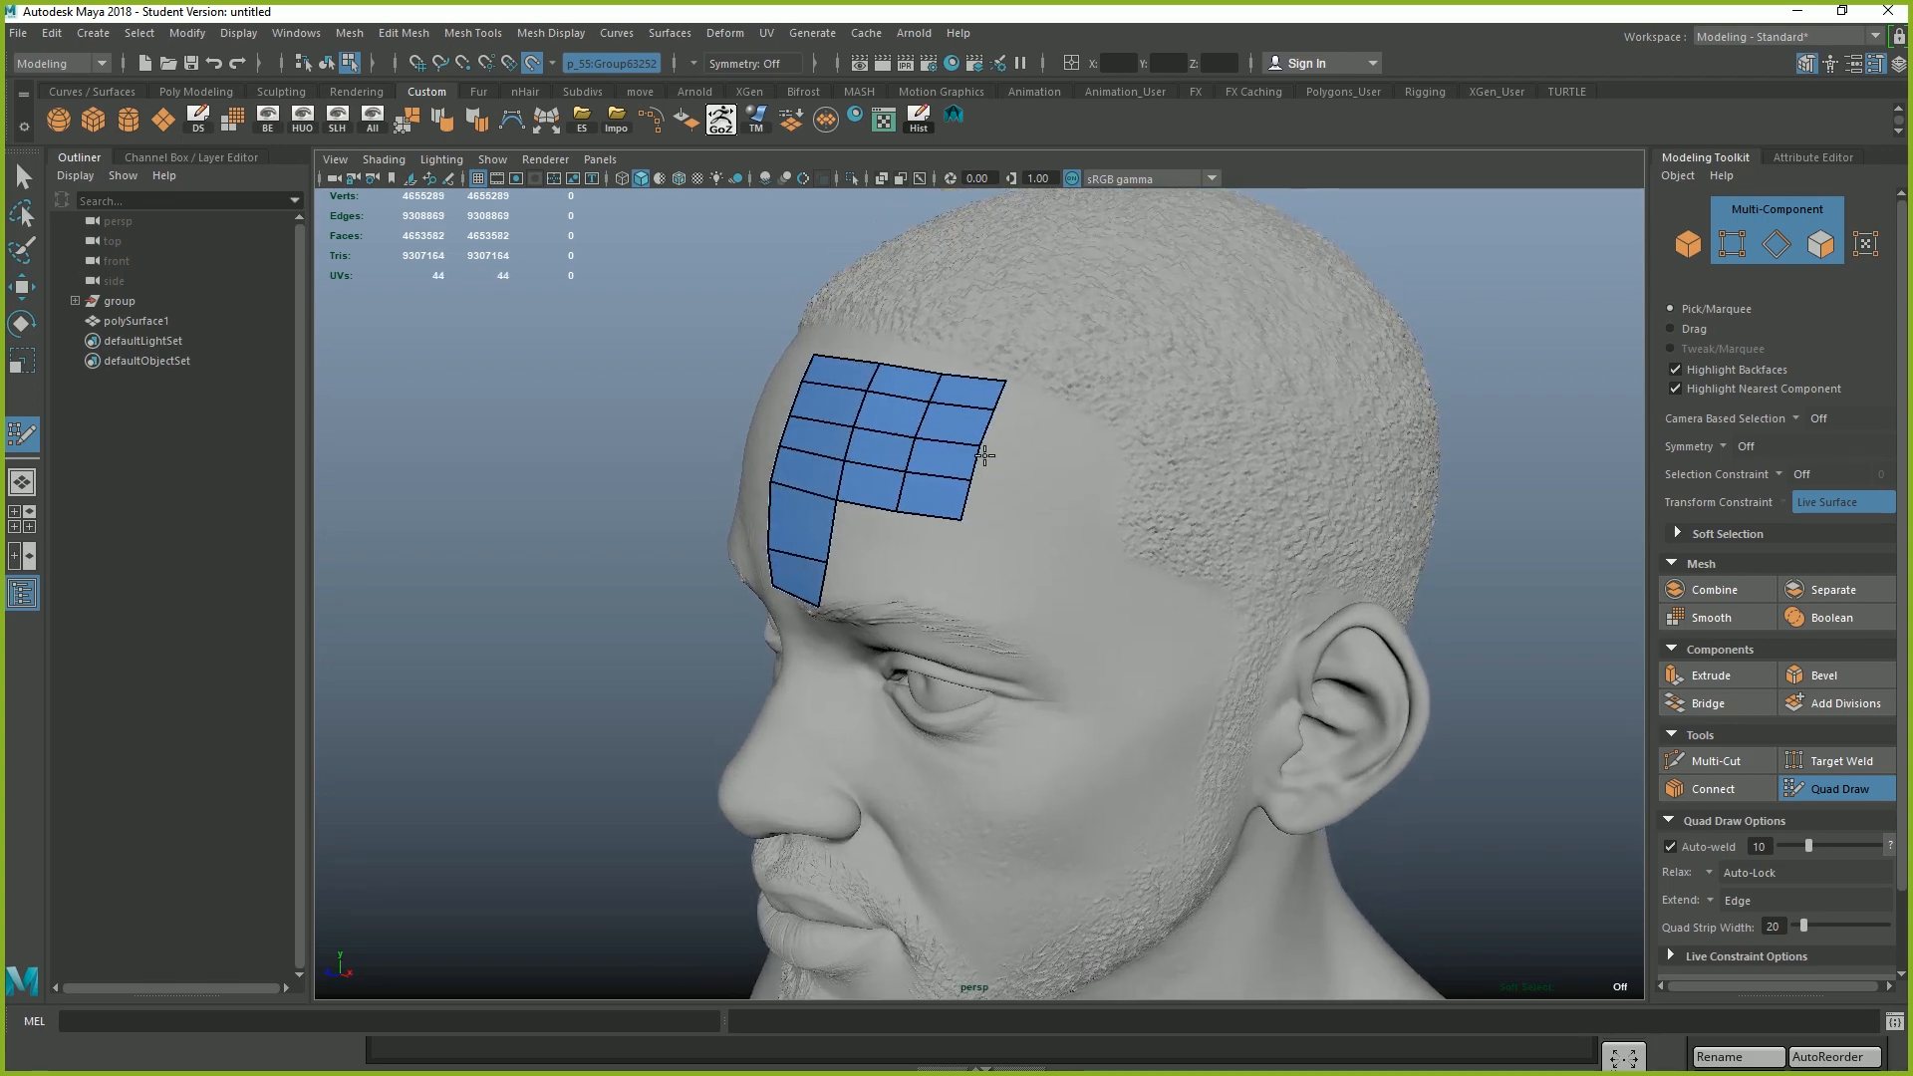
pyautogui.keyDown('alt'); pyautogui.moveTo(984, 483); pyautogui.dragTo(1031, 472, button='right'); pyautogui.keyUp('alt')
pyautogui.keyDown('alt'); pyautogui.moveTo(1031, 472); pyautogui.dragTo(1055, 576, button='middle'); pyautogui.keyUp('alt')
pyautogui.hotkey('ctrl', 'z')
pyautogui.hotkey('ctrl', 'z')
# Insert a horizontal edge loop across the uppermost row of three quads on the forehead patch
pyautogui.keyDown('alt'); pyautogui.moveTo(1054, 576); pyautogui.dragTo(939, 517); pyautogui.keyUp('alt')
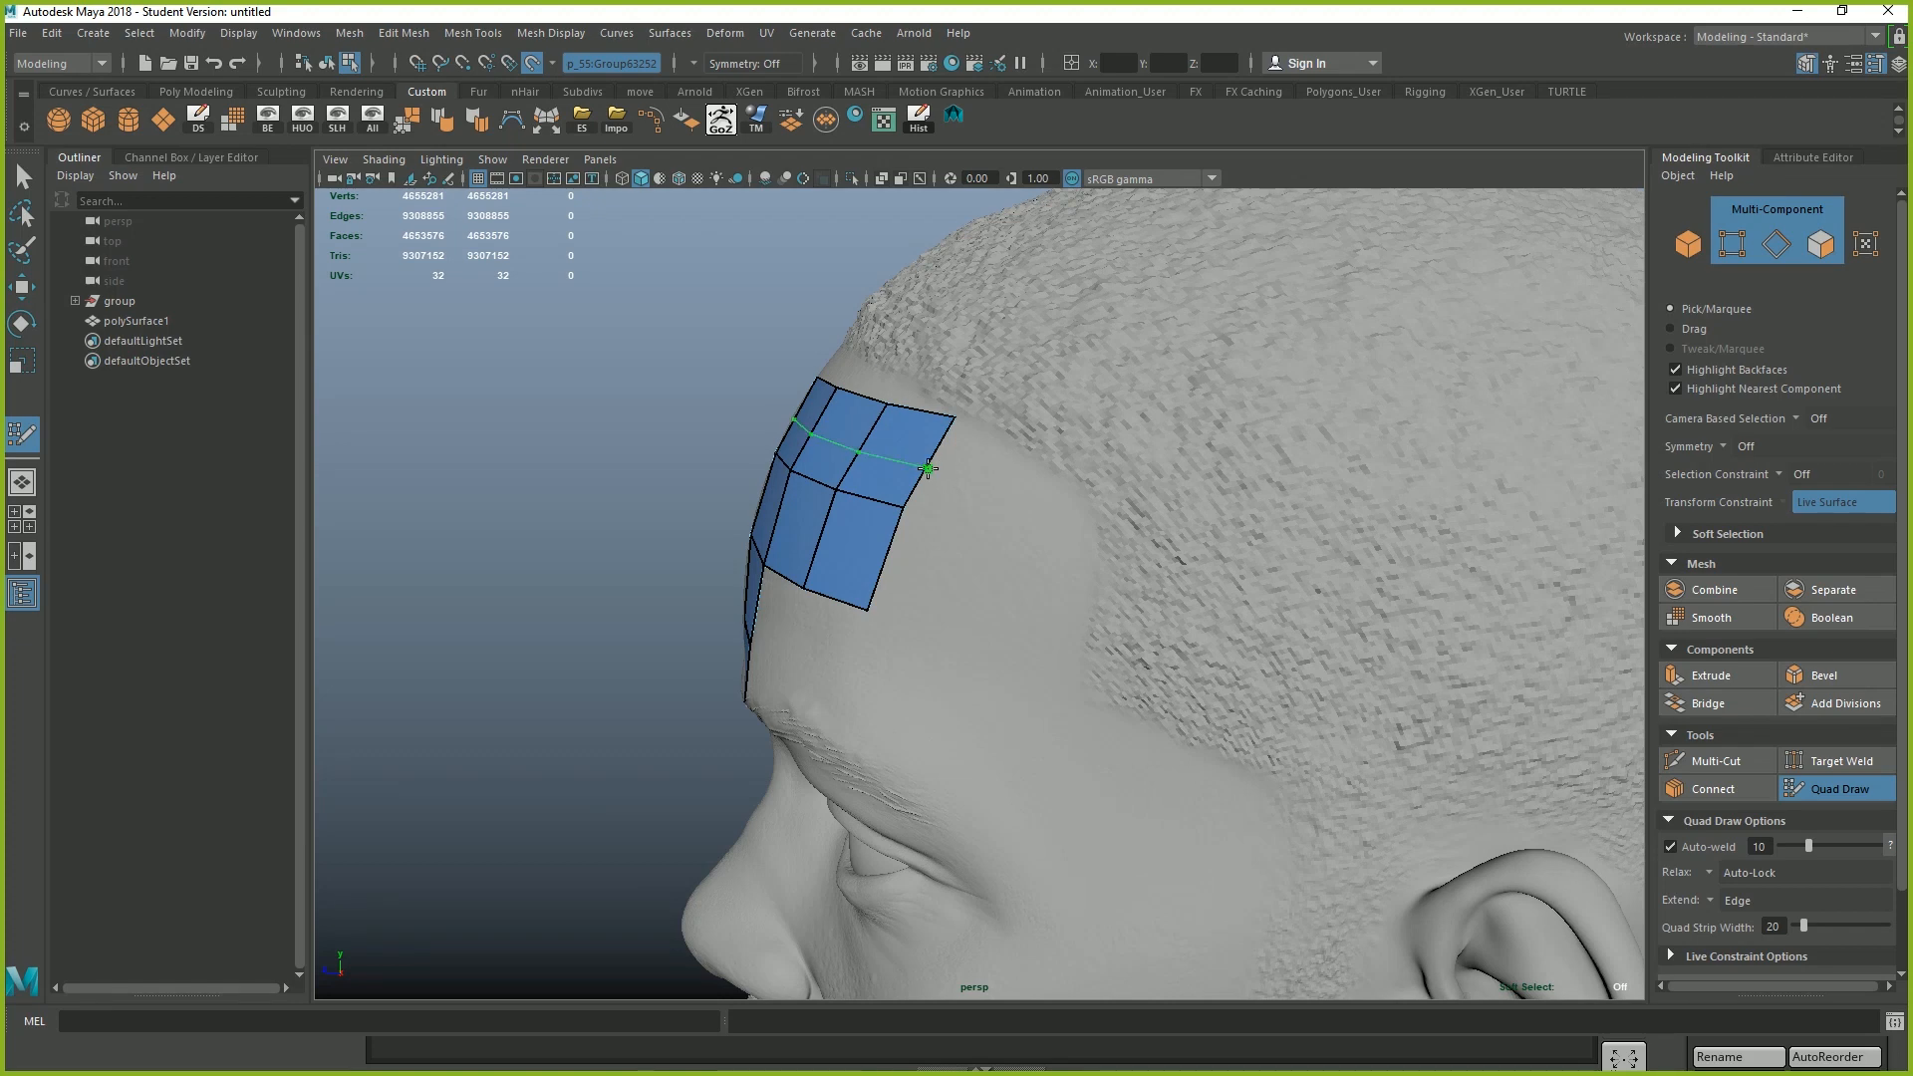
pyautogui.keyDown('ctrl'); pyautogui.click(928, 469); pyautogui.keyUp('ctrl')
pyautogui.keyDown('alt'); pyautogui.moveTo(884, 435); pyautogui.dragTo(894, 494); pyautogui.keyUp('alt')
pyautogui.keyDown('alt'); pyautogui.moveTo(894, 510); pyautogui.dragTo(875, 580, button='middle'); pyautogui.keyUp('alt')
pyautogui.keyDown('alt'); pyautogui.moveTo(875, 580); pyautogui.dragTo(879, 532, button='right'); pyautogui.keyUp('alt')
# Extend the upper edge nearest the forehead's middle into a long quad over the scalp and insert a crosswise edge halfway along it
pyautogui.press('Tab')
pyautogui.moveTo(900, 581); pyautogui.dragTo(887, 475)
pyautogui.keyDown('alt'); pyautogui.moveTo(887, 476); pyautogui.dragTo(947, 499, button='right'); pyautogui.keyUp('alt')
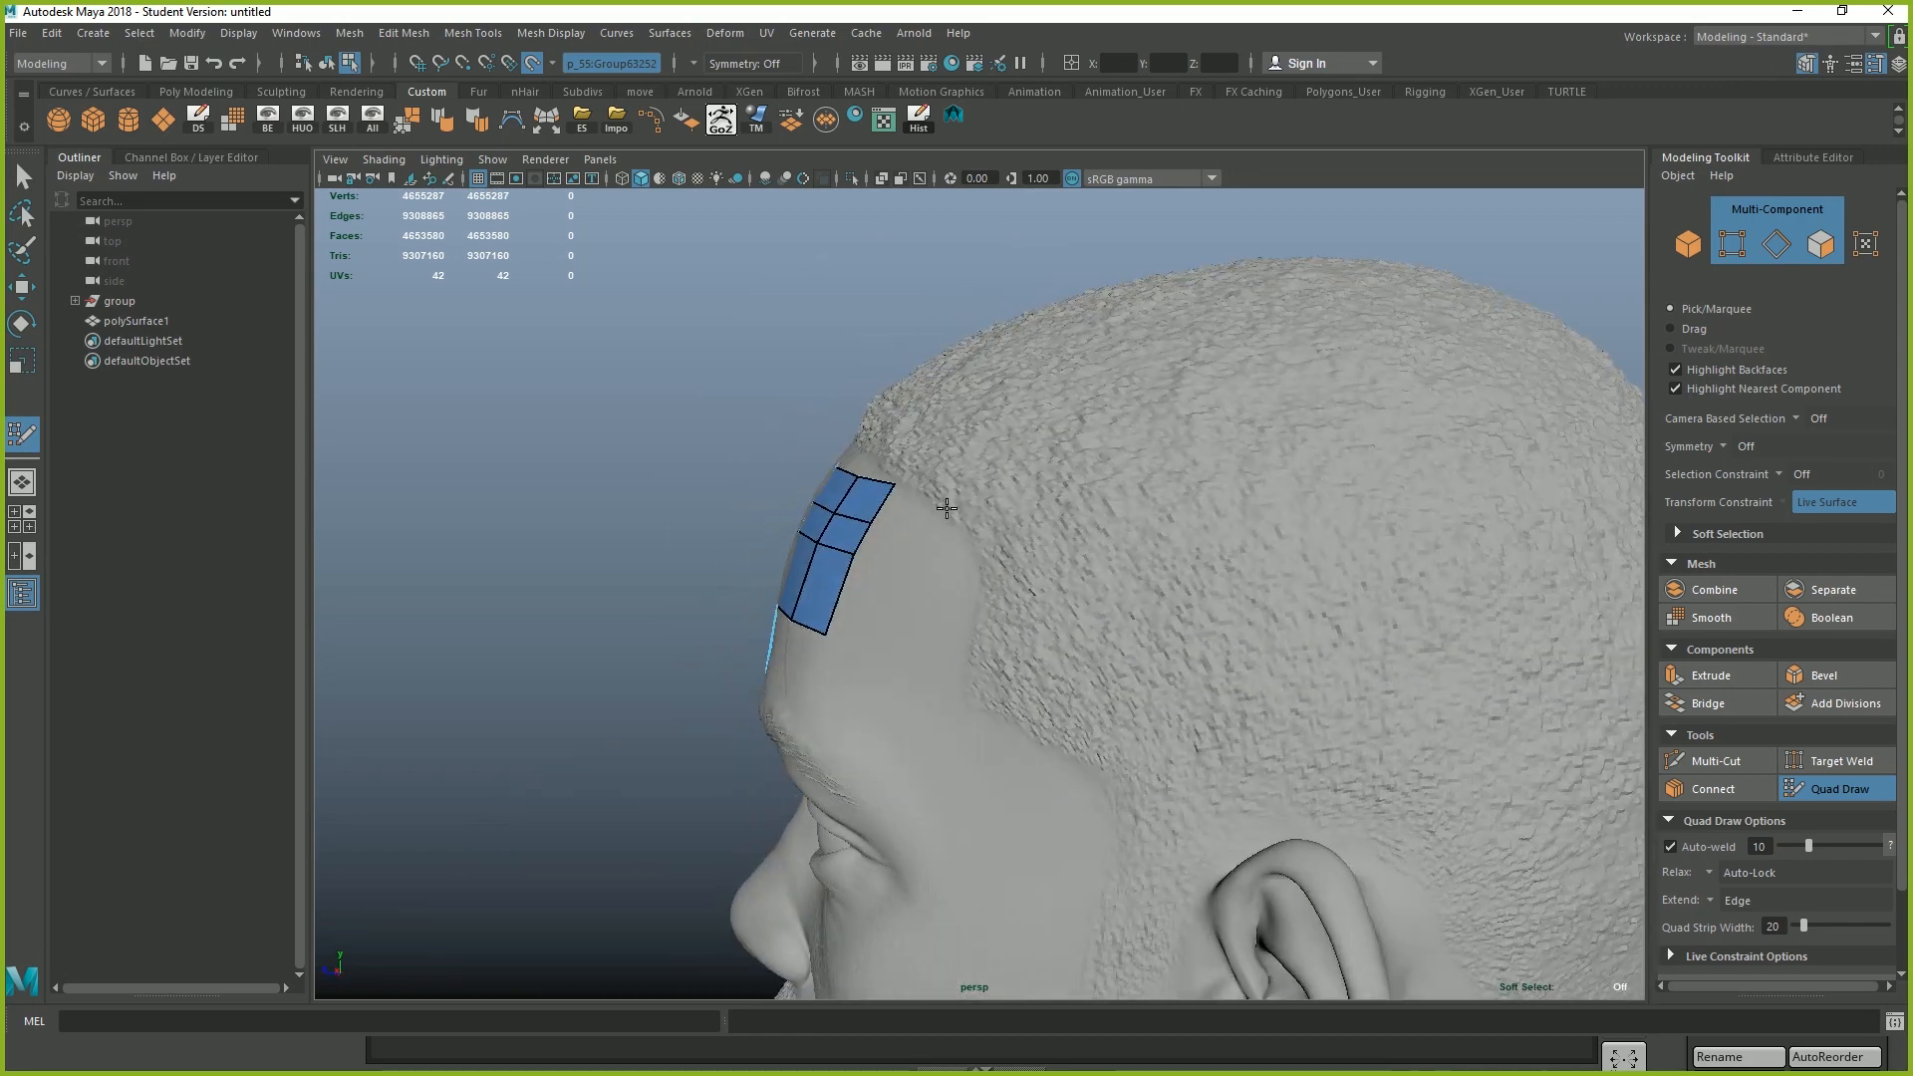
pyautogui.keyDown('alt'); pyautogui.moveTo(937, 442); pyautogui.dragTo(923, 508, button='middle'); pyautogui.keyUp('alt')
pyautogui.keyDown('alt'); pyautogui.moveTo(923, 509); pyautogui.dragTo(961, 498); pyautogui.keyUp('alt')
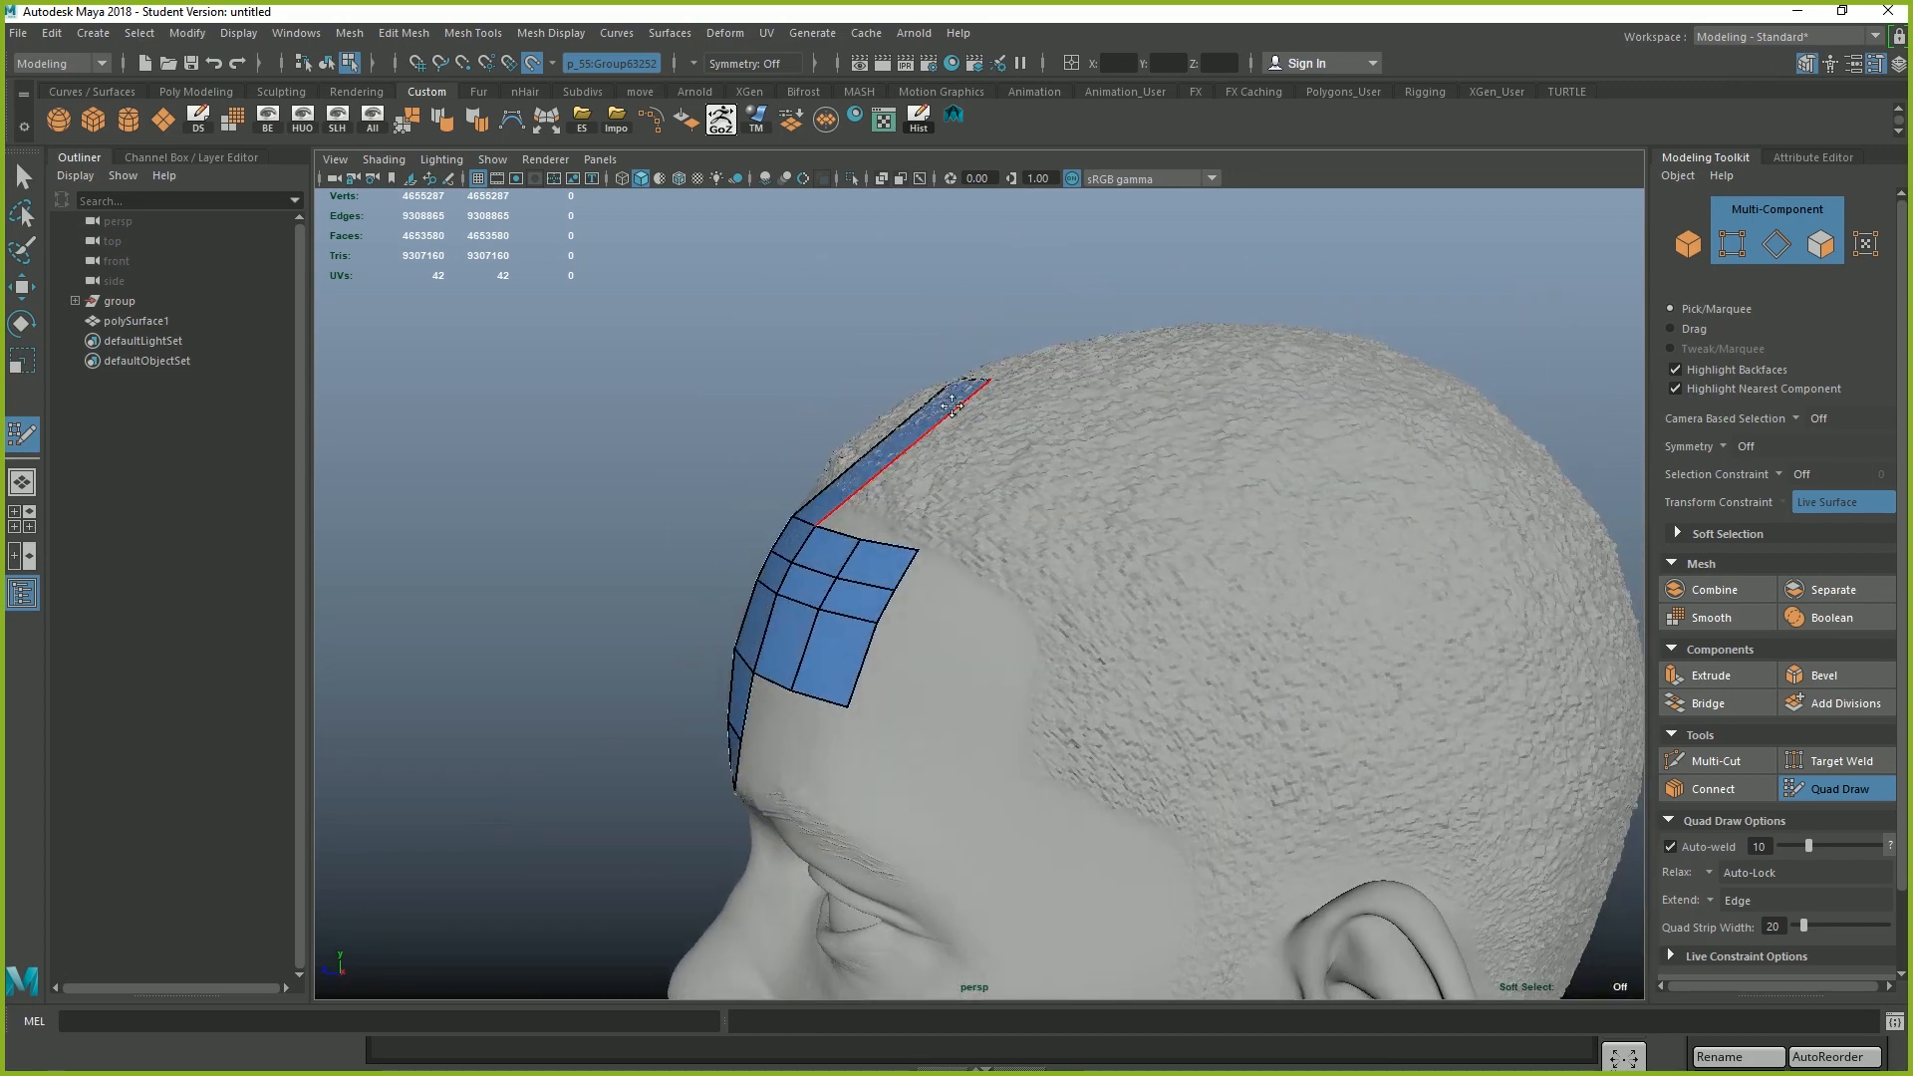
pyautogui.keyDown('alt'); pyautogui.moveTo(864, 495); pyautogui.dragTo(927, 445); pyautogui.keyUp('alt')
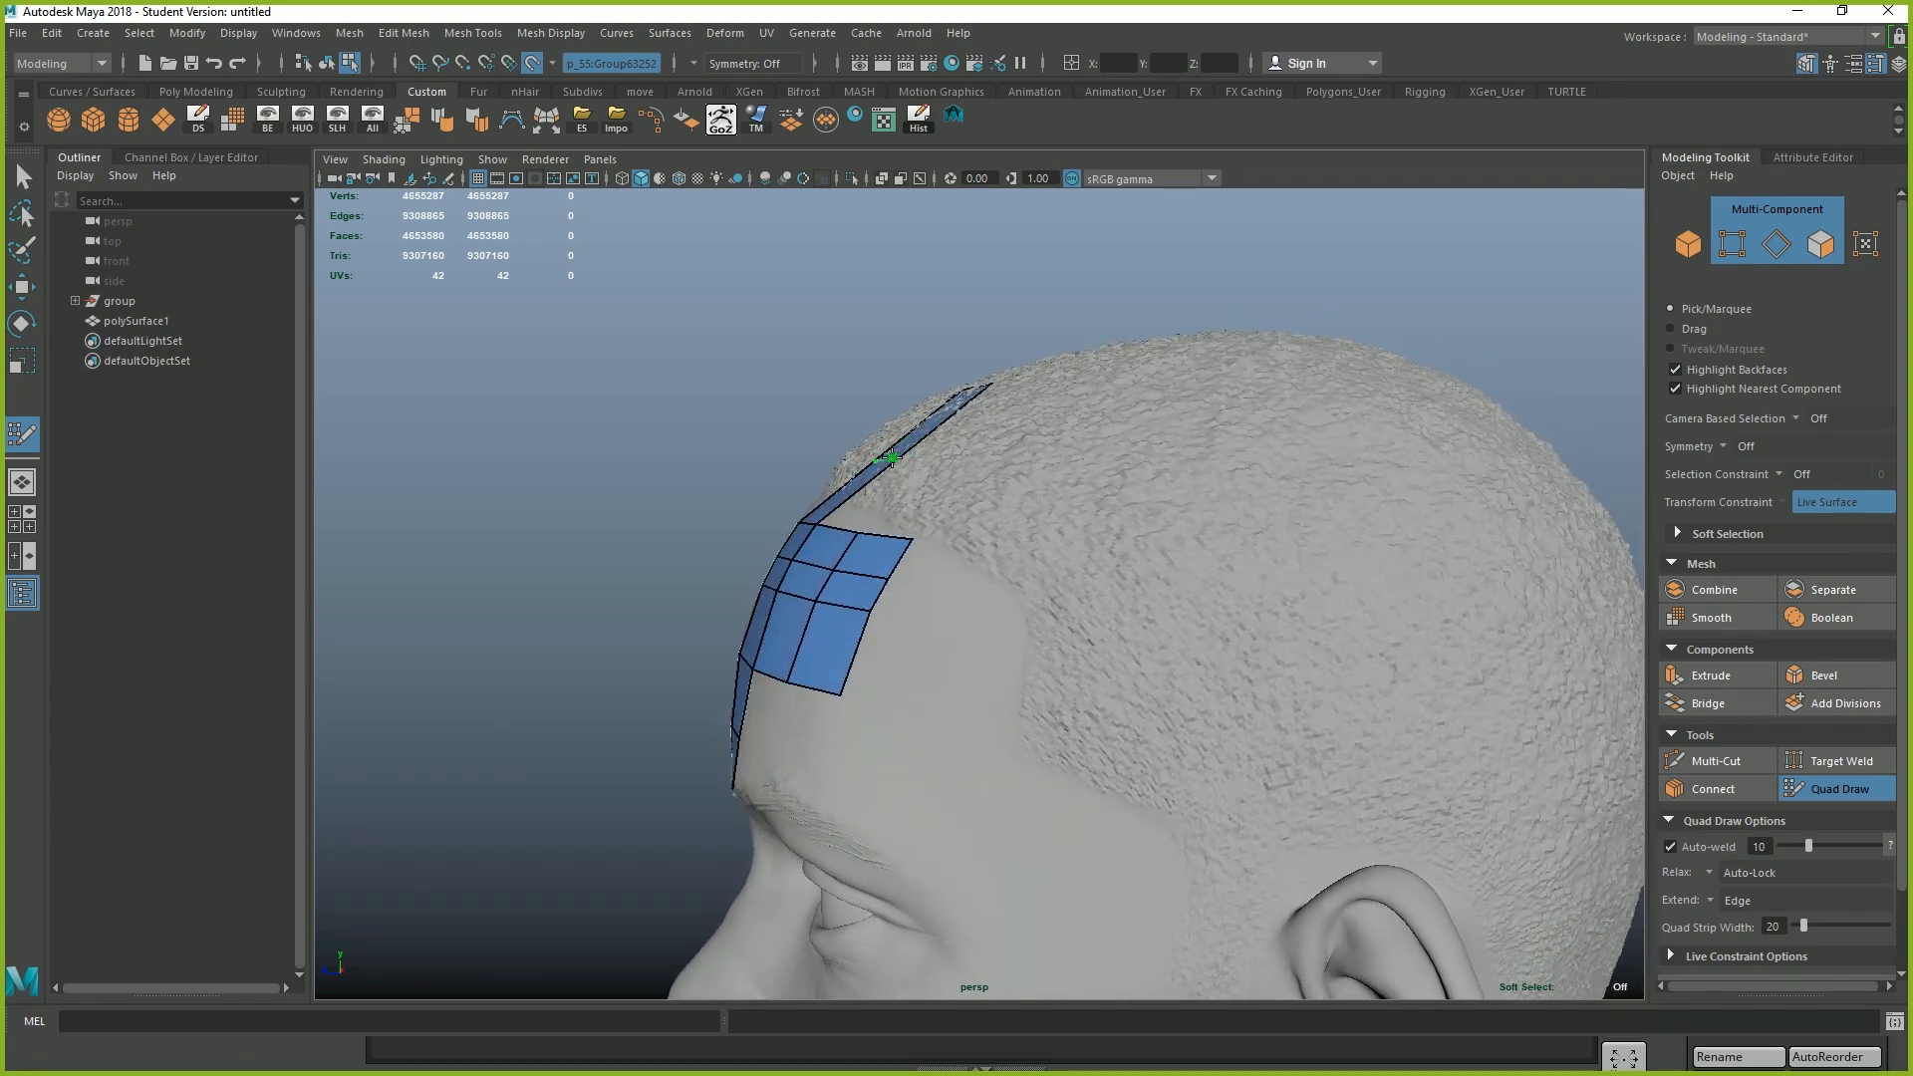
pyautogui.keyDown('ctrl'); pyautogui.click(889, 464); pyautogui.keyUp('ctrl')
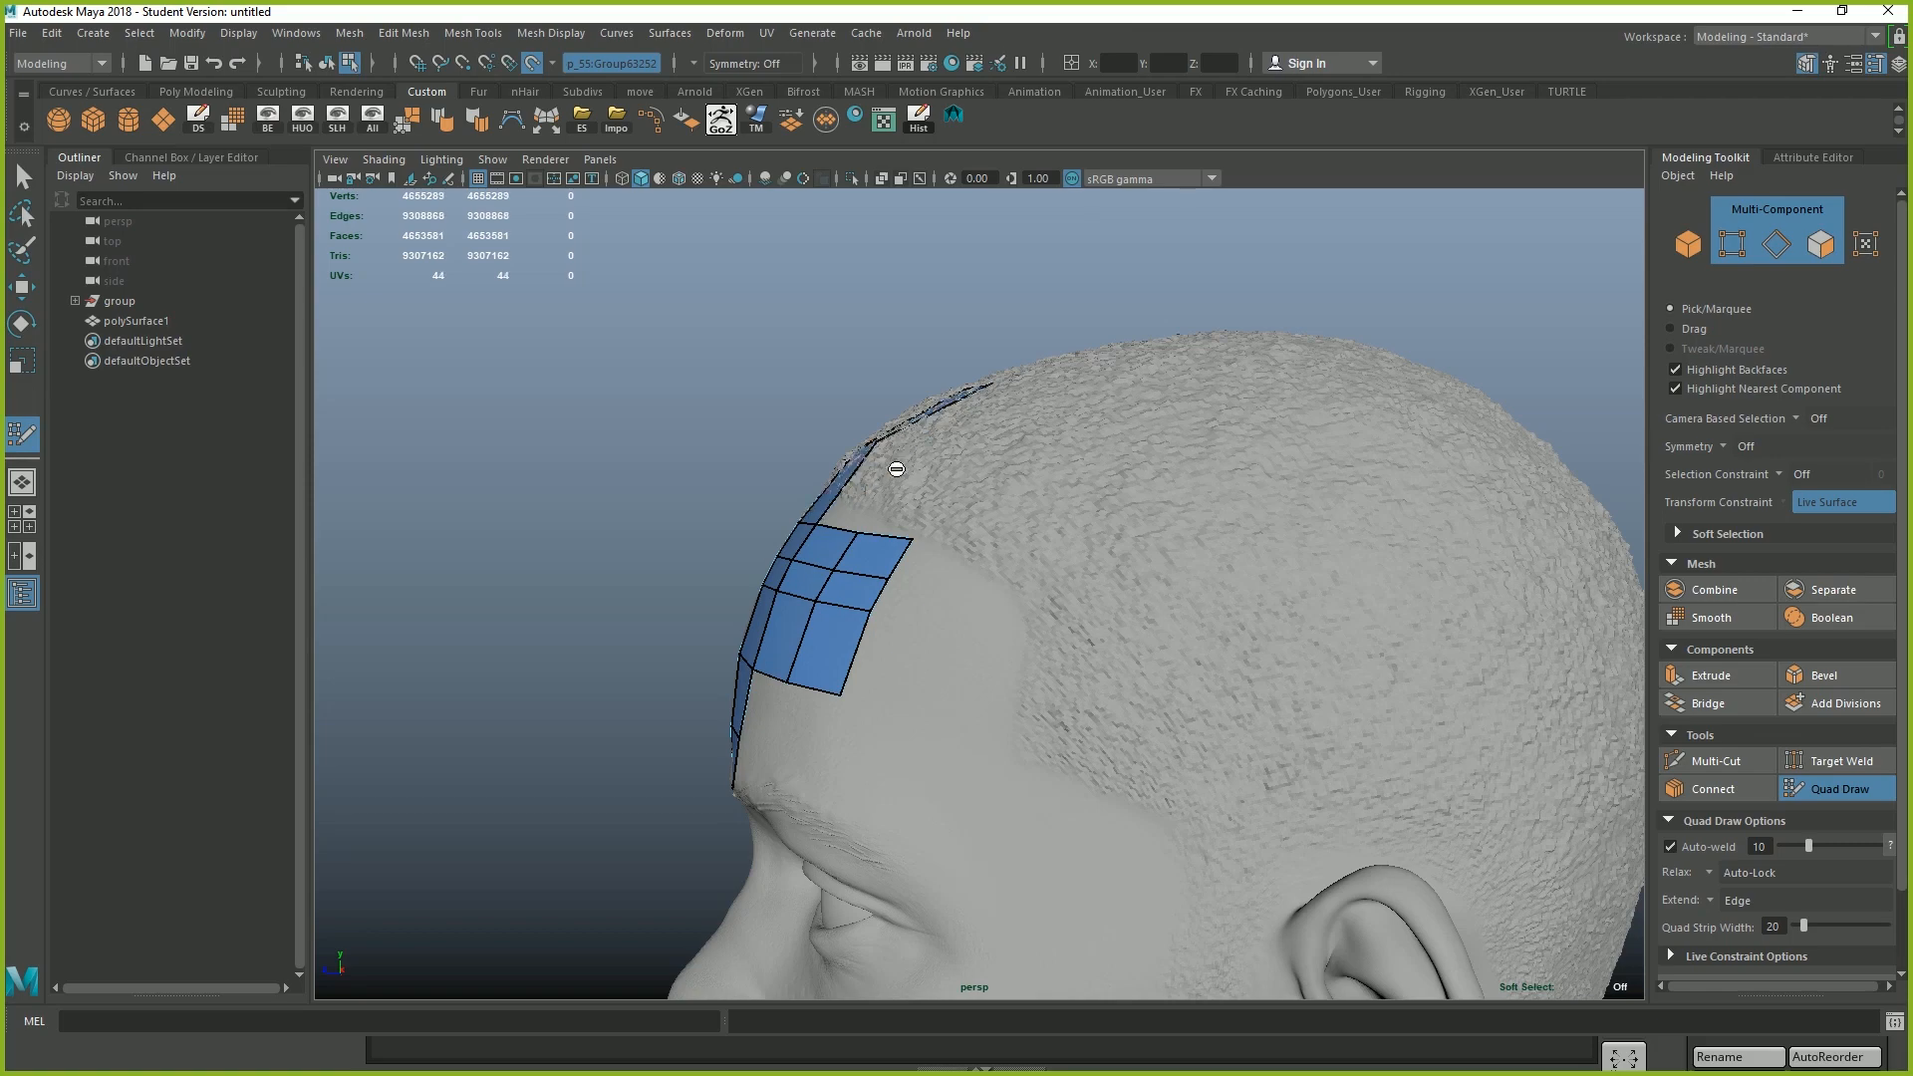
pyautogui.keyDown('alt'); pyautogui.moveTo(904, 462); pyautogui.dragTo(879, 448); pyautogui.keyUp('alt')
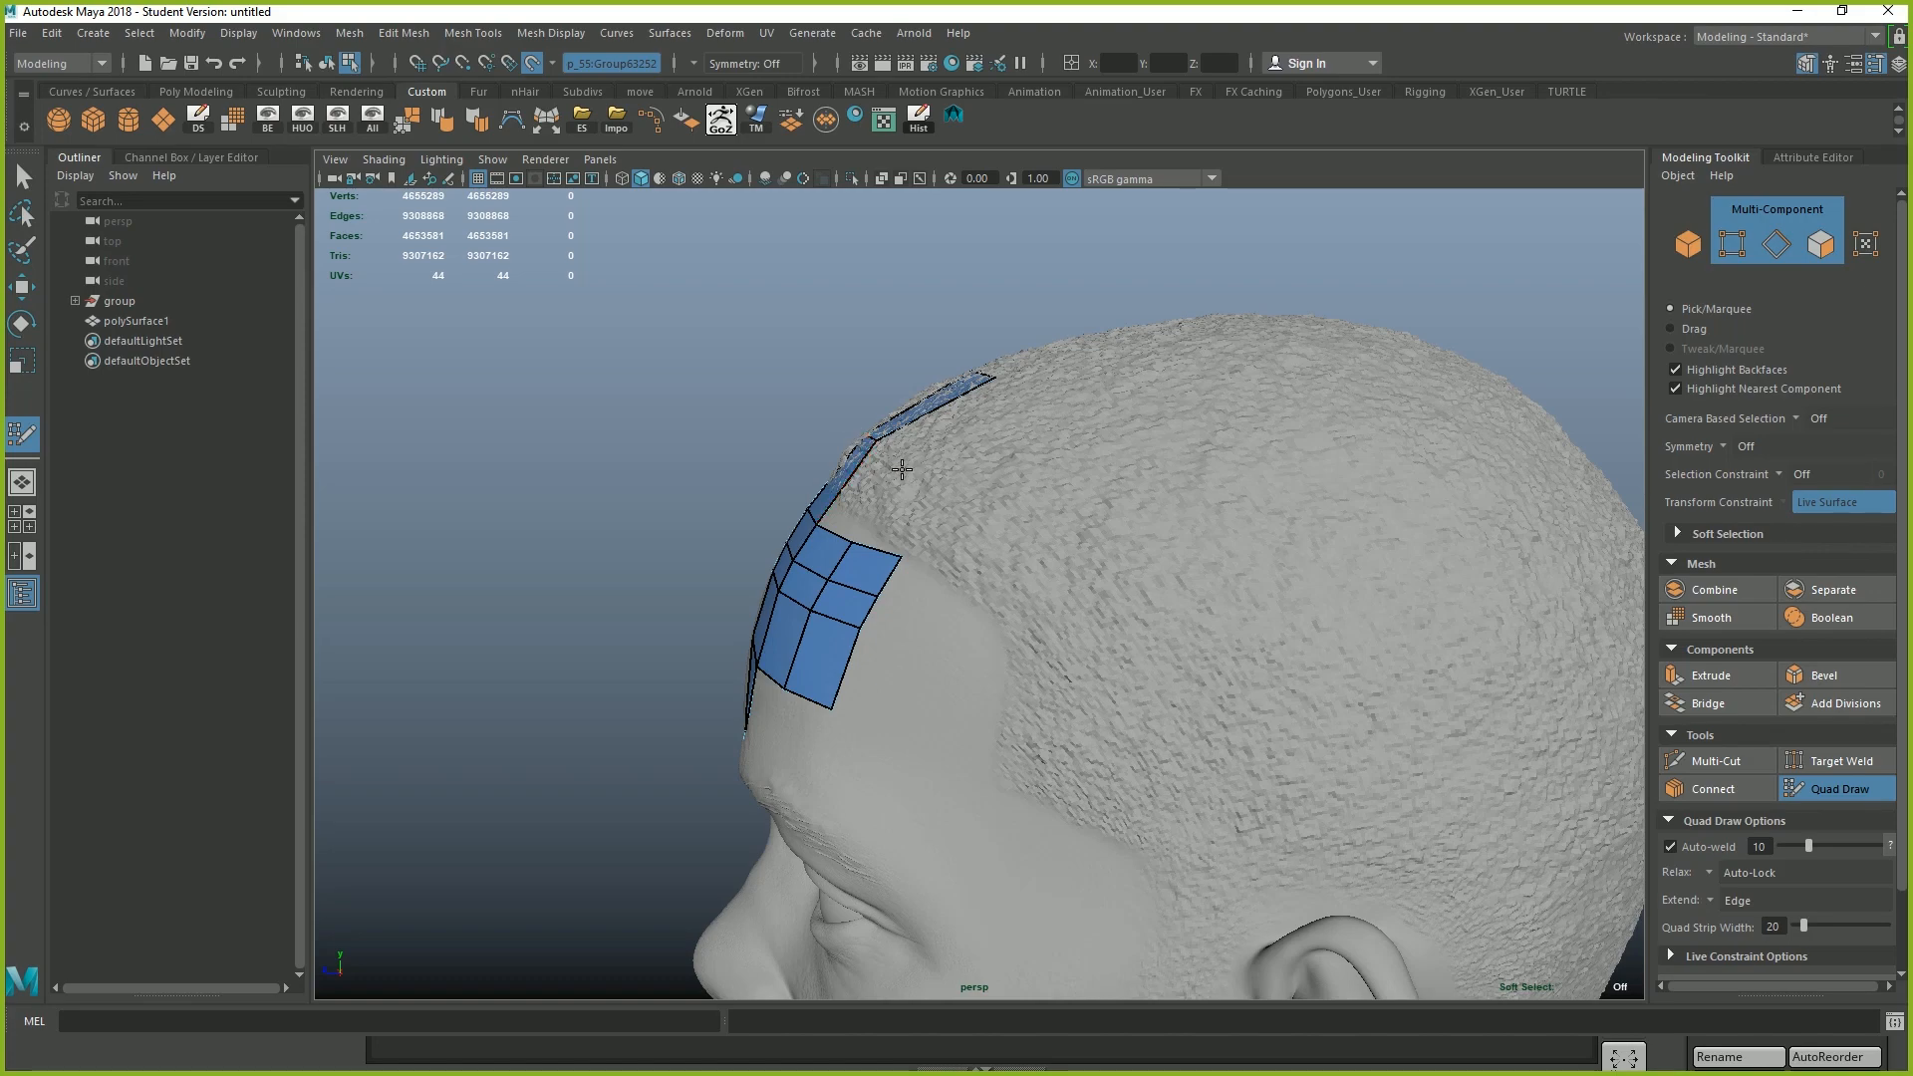
# Place two points on the scalp beside the new strip and fill two quads above the hairline row
pyautogui.keyDown('alt'); pyautogui.moveTo(906, 470); pyautogui.dragTo(965, 438); pyautogui.keyUp('alt')
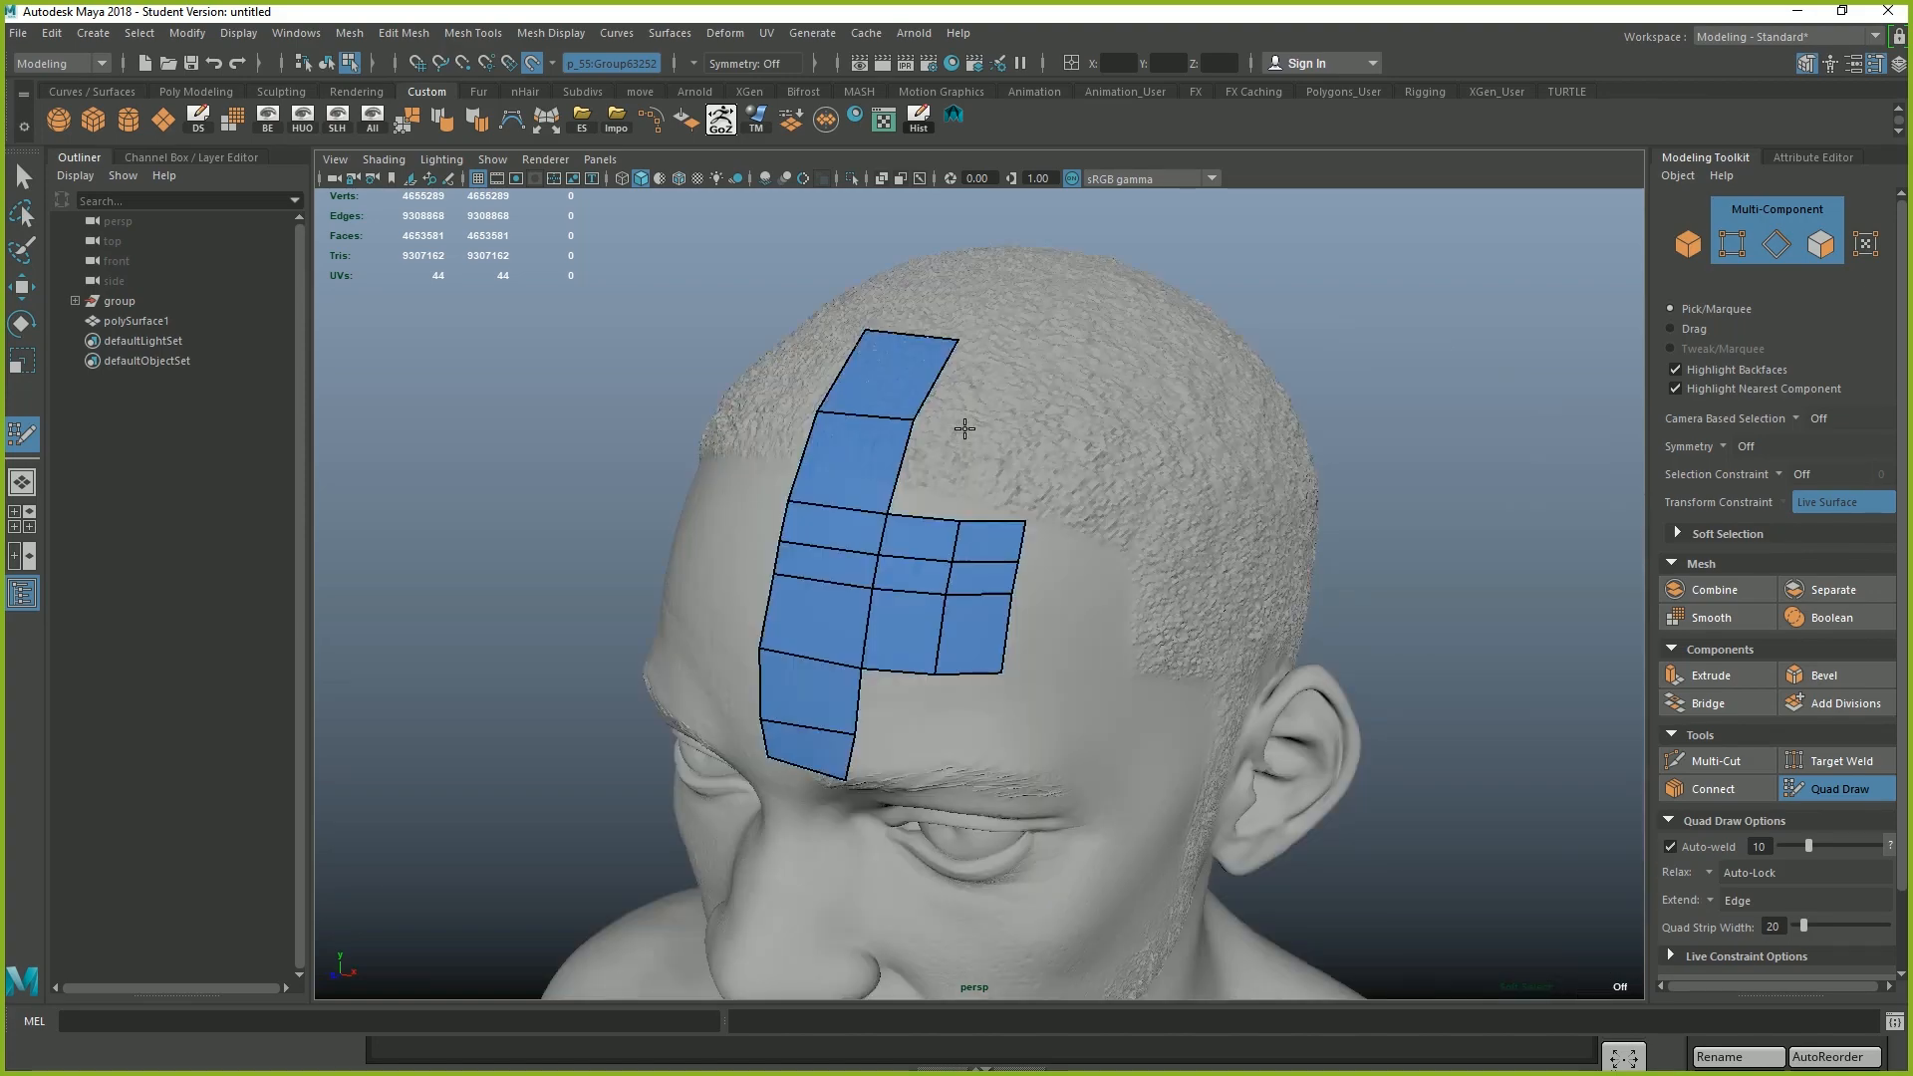
pyautogui.click(962, 429)
pyautogui.click(1031, 439)
pyautogui.keyDown('shift'); pyautogui.click(952, 468); pyautogui.keyUp('shift')
pyautogui.keyDown('shift'); pyautogui.click(992, 473); pyautogui.keyUp('shift')
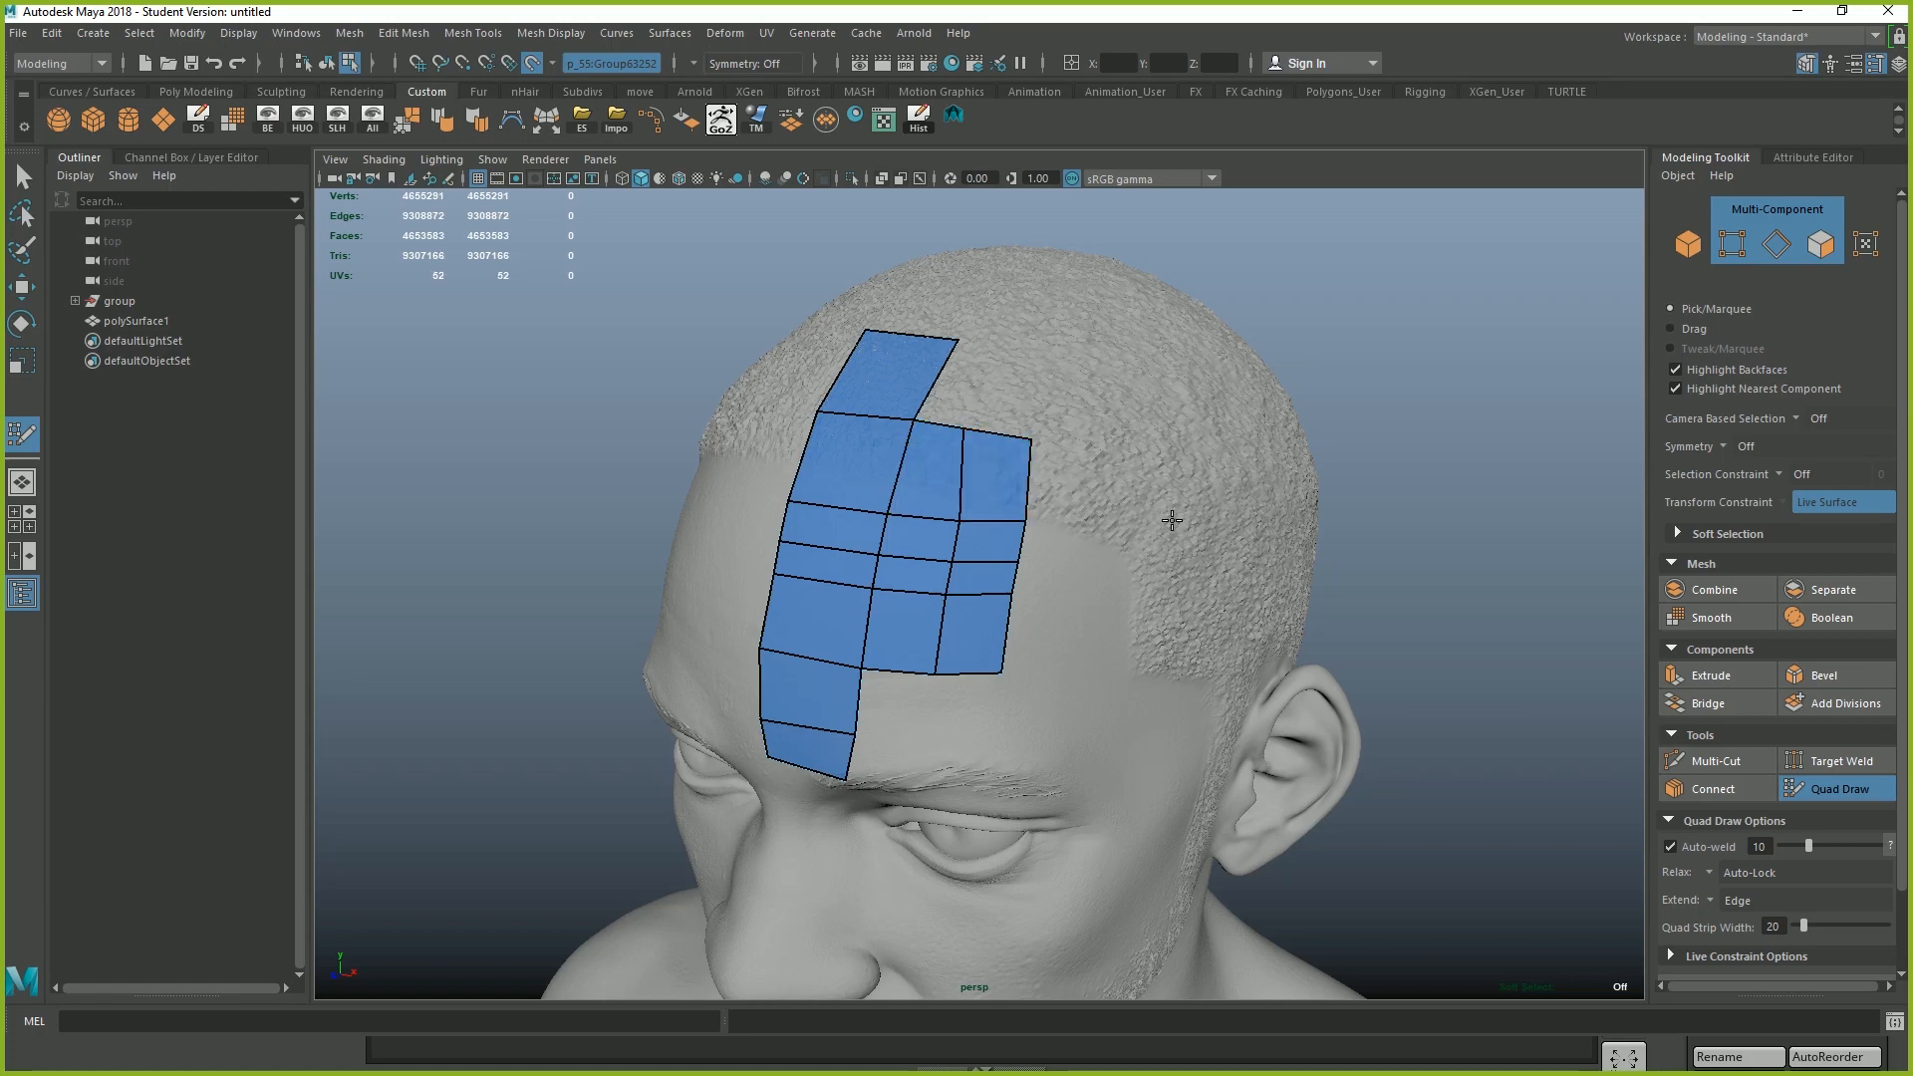
# Extend the patch's entire outer side border twice toward the temple, adding columns of four quads
pyautogui.keyDown('alt'); pyautogui.moveTo(1149, 529); pyautogui.dragTo(985, 498); pyautogui.keyUp('alt')
pyautogui.press('Tab')
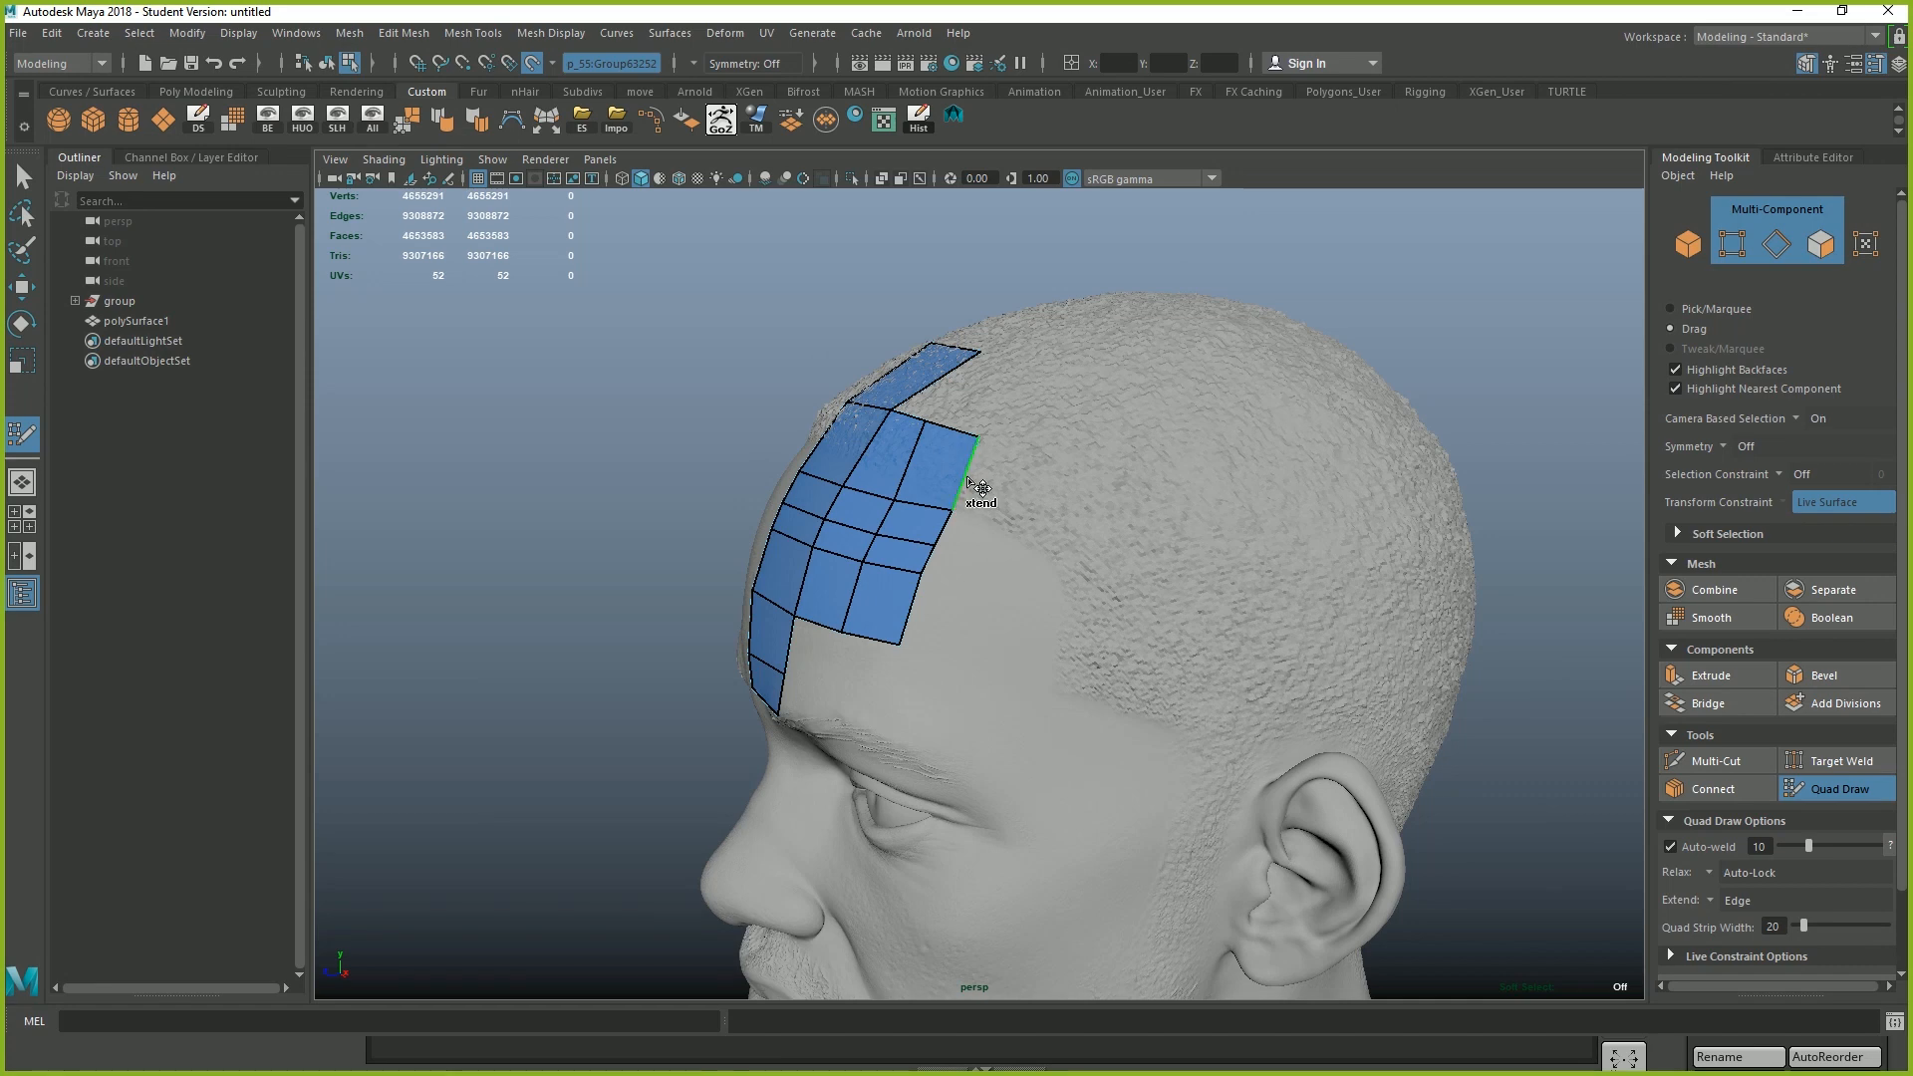
pyautogui.moveTo(969, 488)
pyautogui.mouseDown()
pyautogui.moveTo(1012, 482)
pyautogui.moveTo(1051, 528)
pyautogui.moveTo(1129, 513)
pyautogui.mouseUp()
pyautogui.press('Tab')
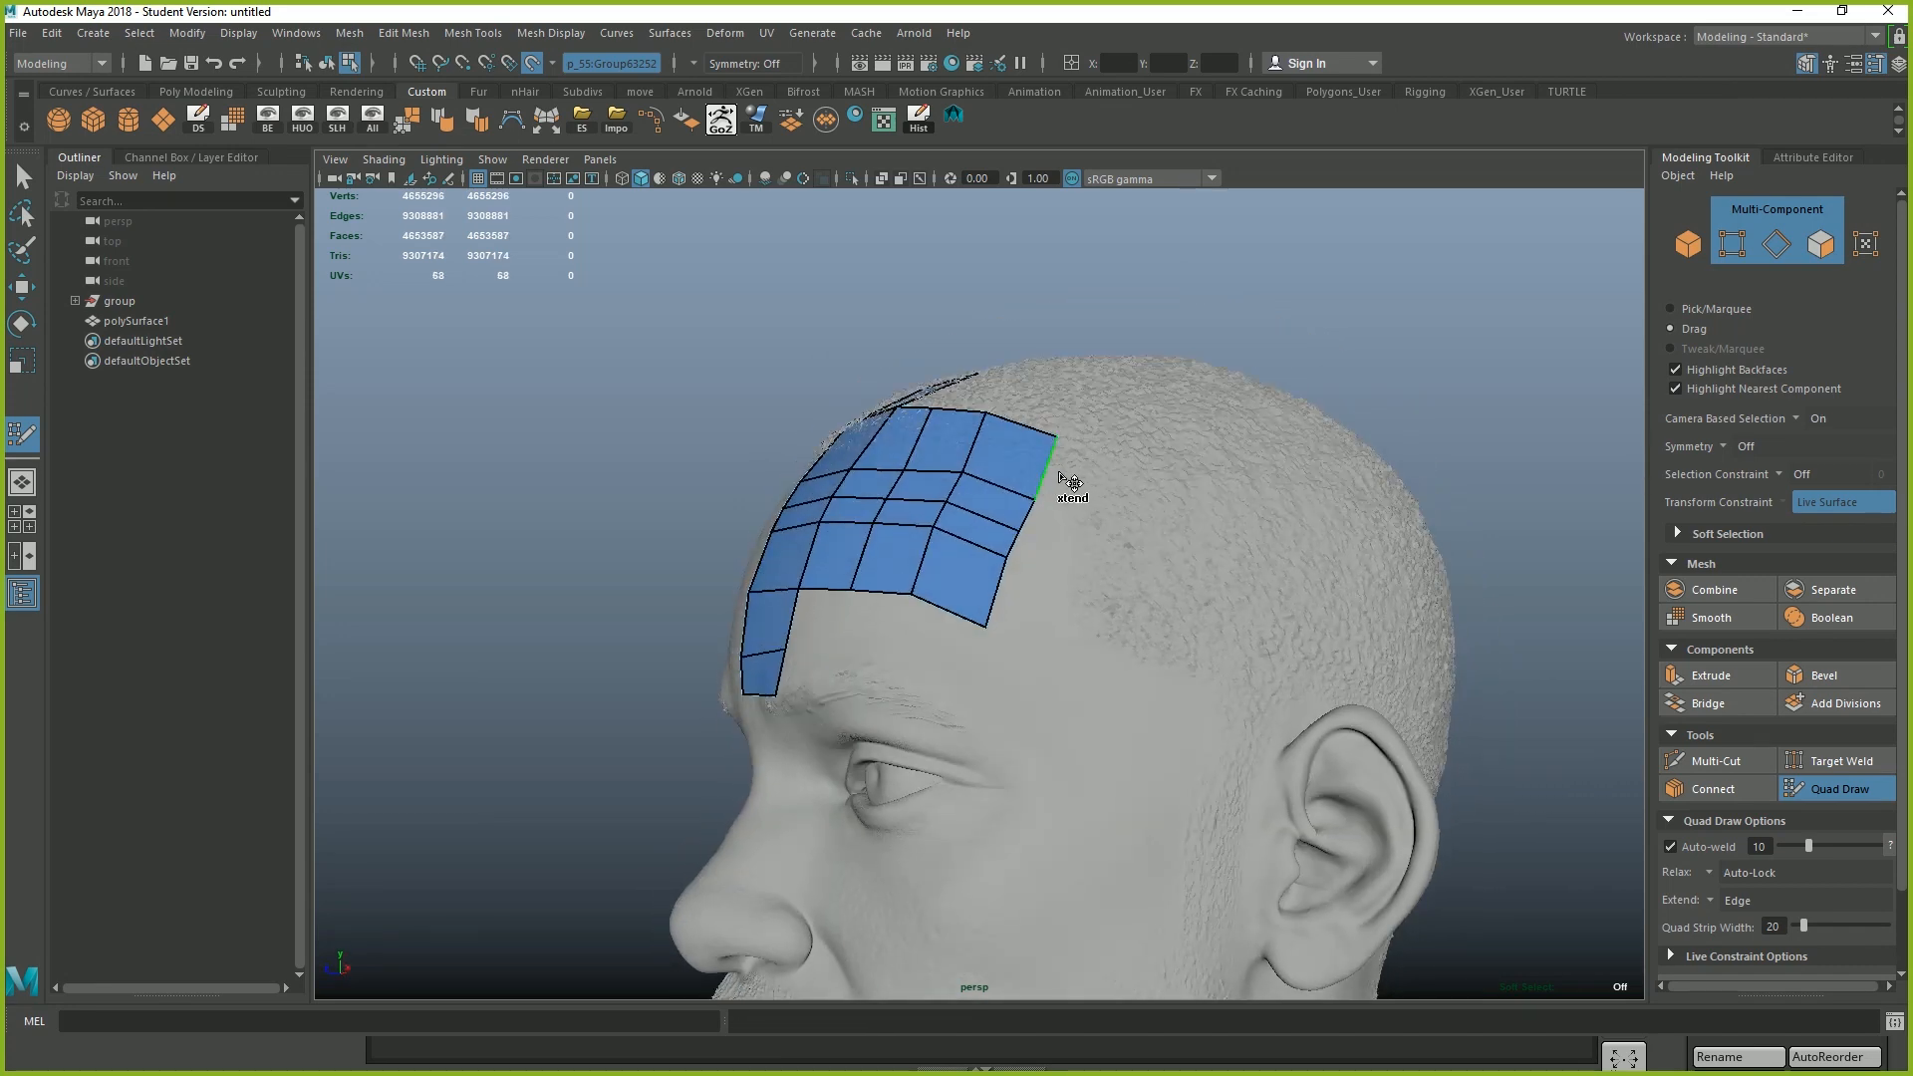
pyautogui.moveTo(1044, 469); pyautogui.dragTo(1195, 517)
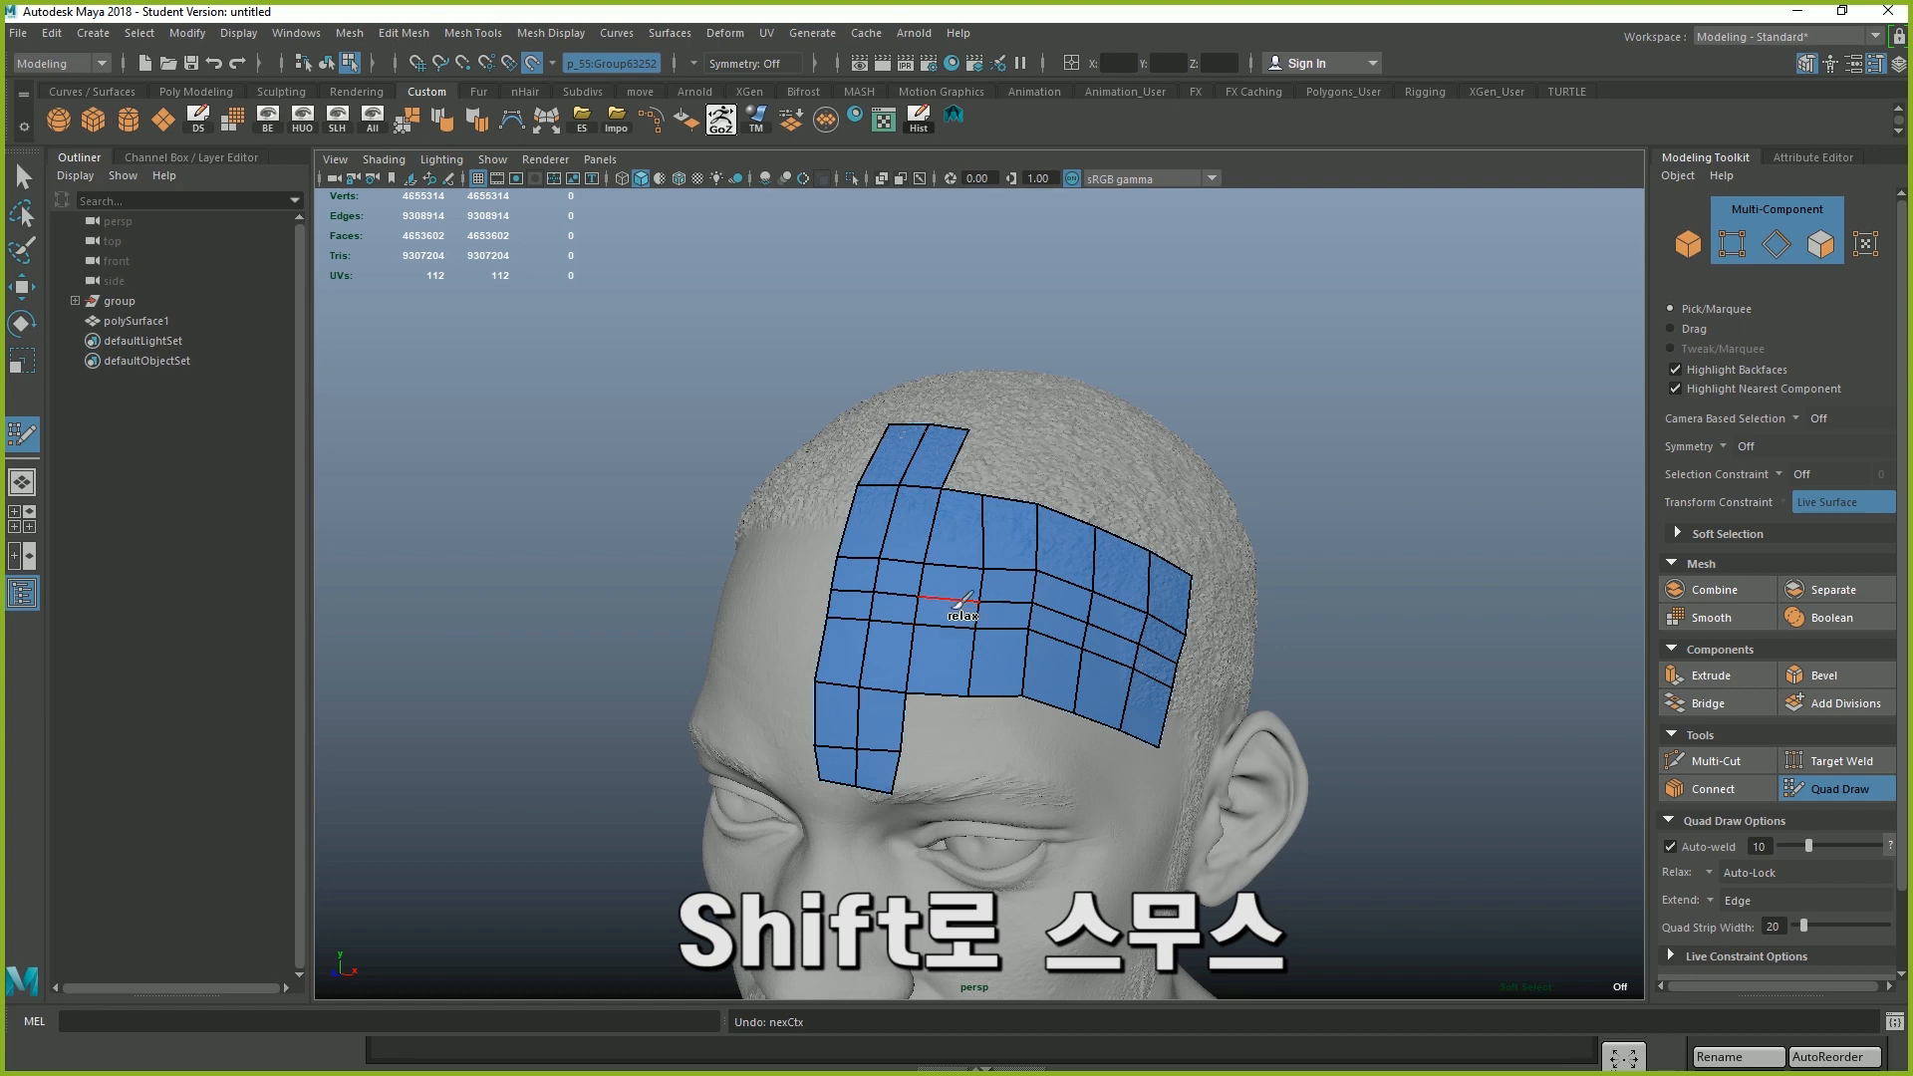
# Relax the patch's vertices across the forehead and temple to even out the quad spacing
pyautogui.moveTo(946, 612)
pyautogui.keyDown('shift'); pyautogui.mouseDown()
pyautogui.moveTo(917, 588)
pyautogui.moveTo(1034, 581)
pyautogui.moveTo(1037, 611)
pyautogui.moveTo(1097, 598)
pyautogui.moveTo(857, 558)
pyautogui.moveTo(837, 597)
pyautogui.moveTo(1053, 649)
pyautogui.moveTo(1069, 607)
pyautogui.moveTo(992, 567)
pyautogui.moveTo(888, 564)
pyautogui.mouseUp(); pyautogui.keyUp('shift')
pyautogui.keyDown('alt'); pyautogui.moveTo(966, 610); pyautogui.dragTo(982, 626); pyautogui.keyUp('alt')
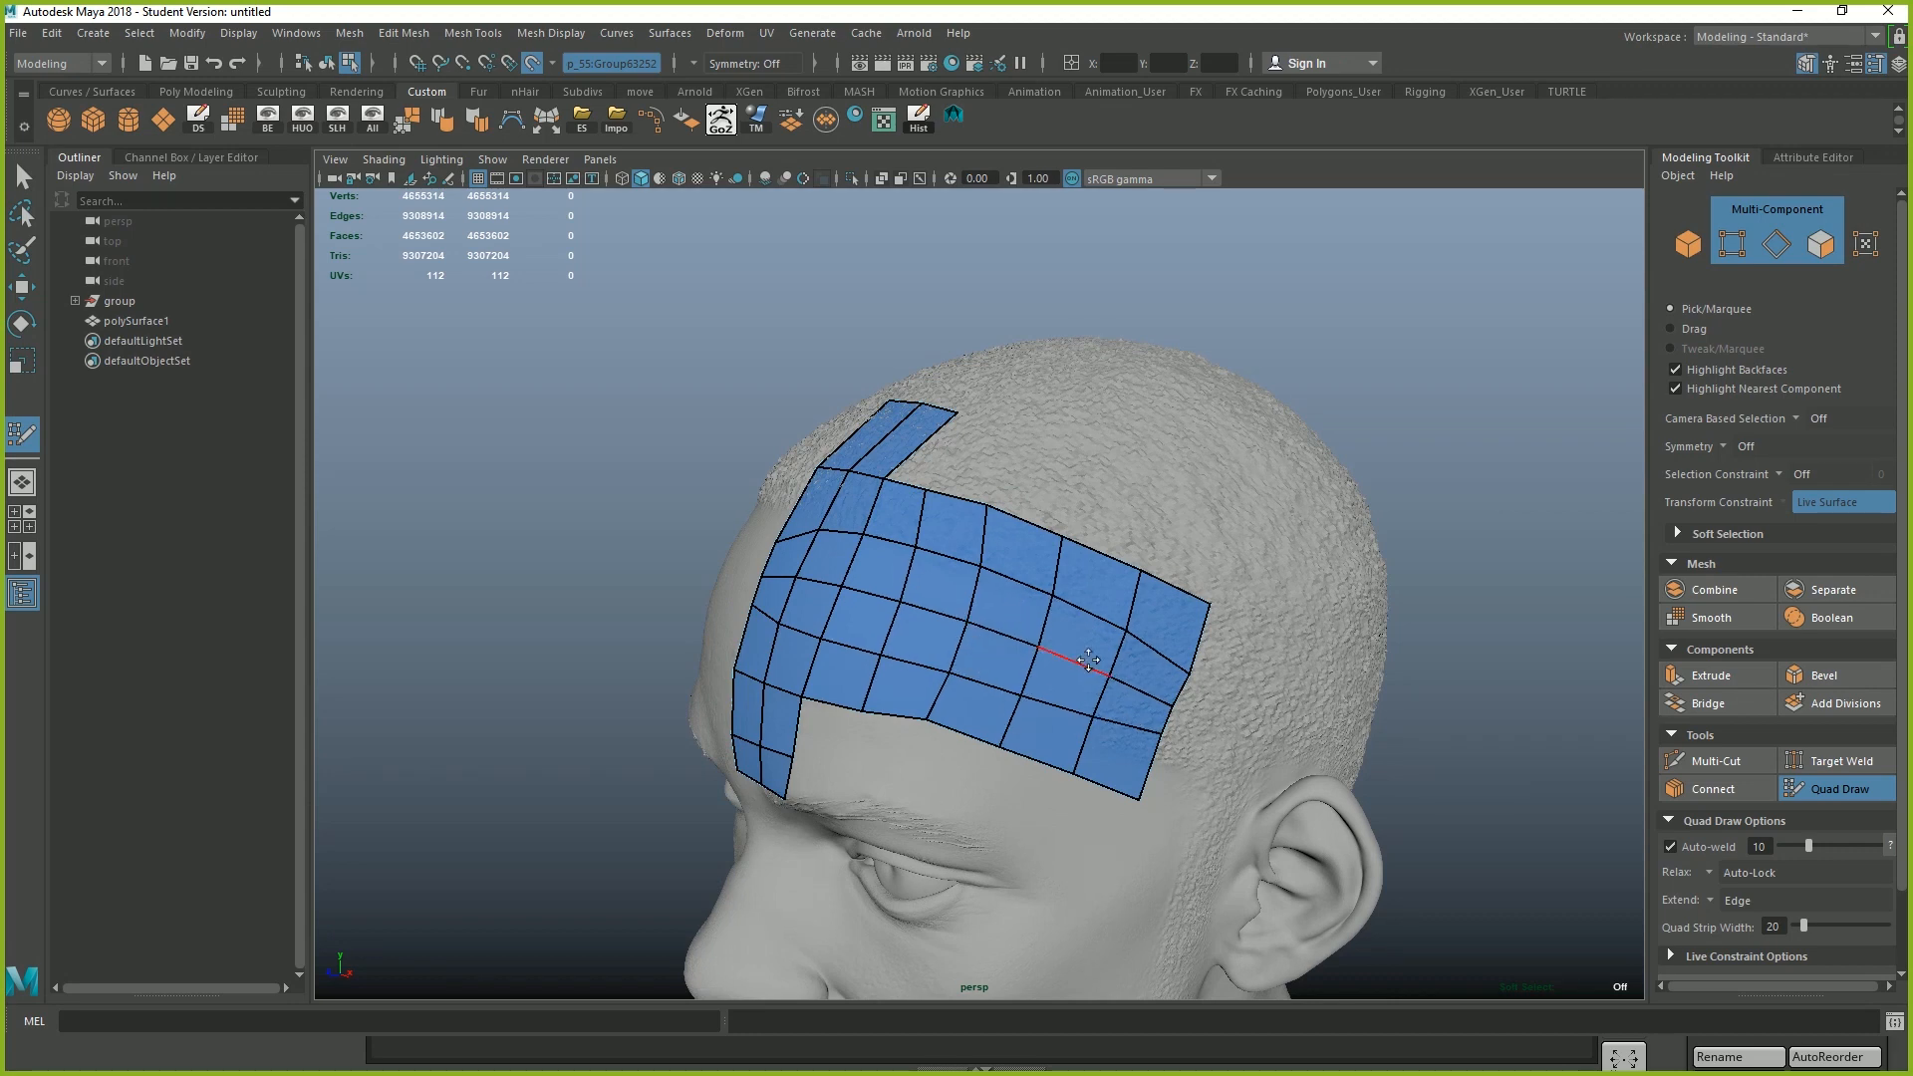
pyautogui.keyDown('shift'); pyautogui.moveTo(1119, 648); pyautogui.dragTo(1111, 692); pyautogui.keyUp('shift')
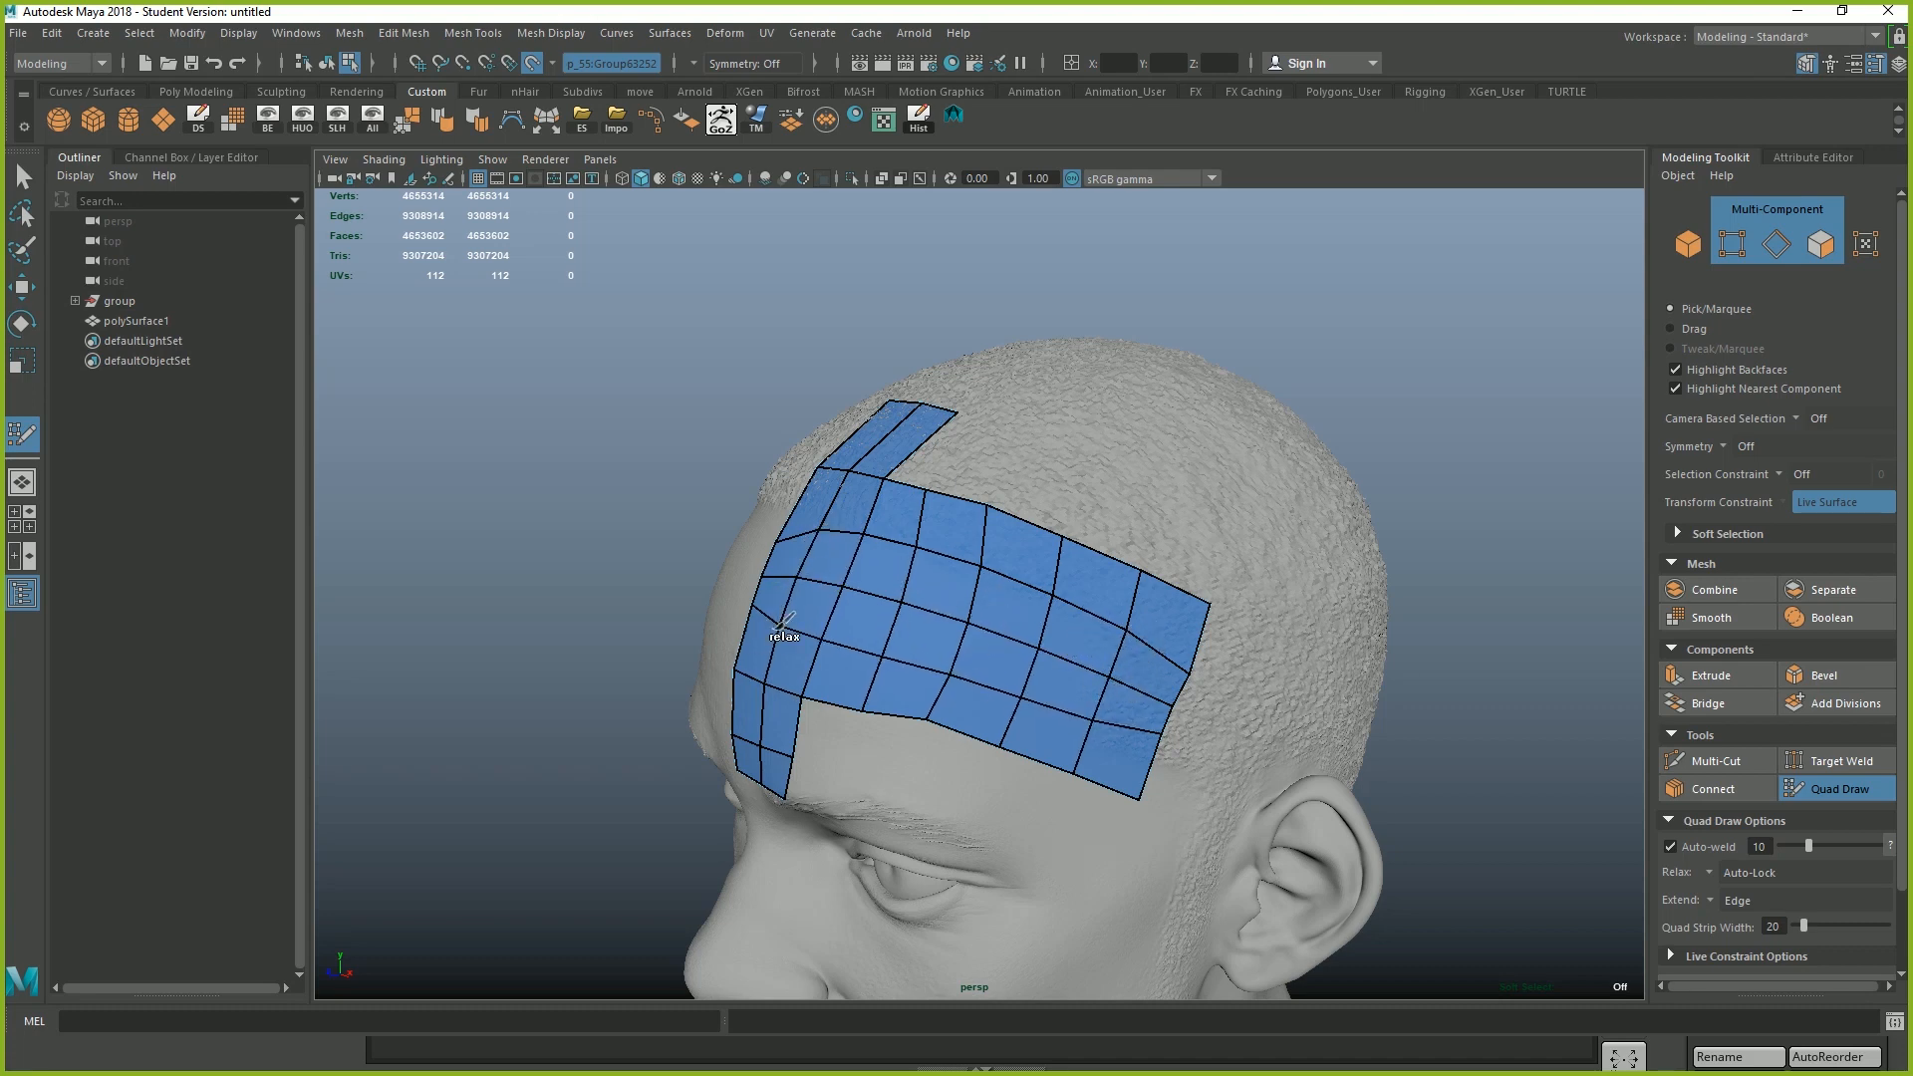
# Cut a new vertical edge line with Multi-Cut from the lower border vertex near the temple up to the patch's upper border
pyautogui.keyDown('alt'); pyautogui.moveTo(974, 662); pyautogui.dragTo(1223, 675); pyautogui.keyUp('alt')
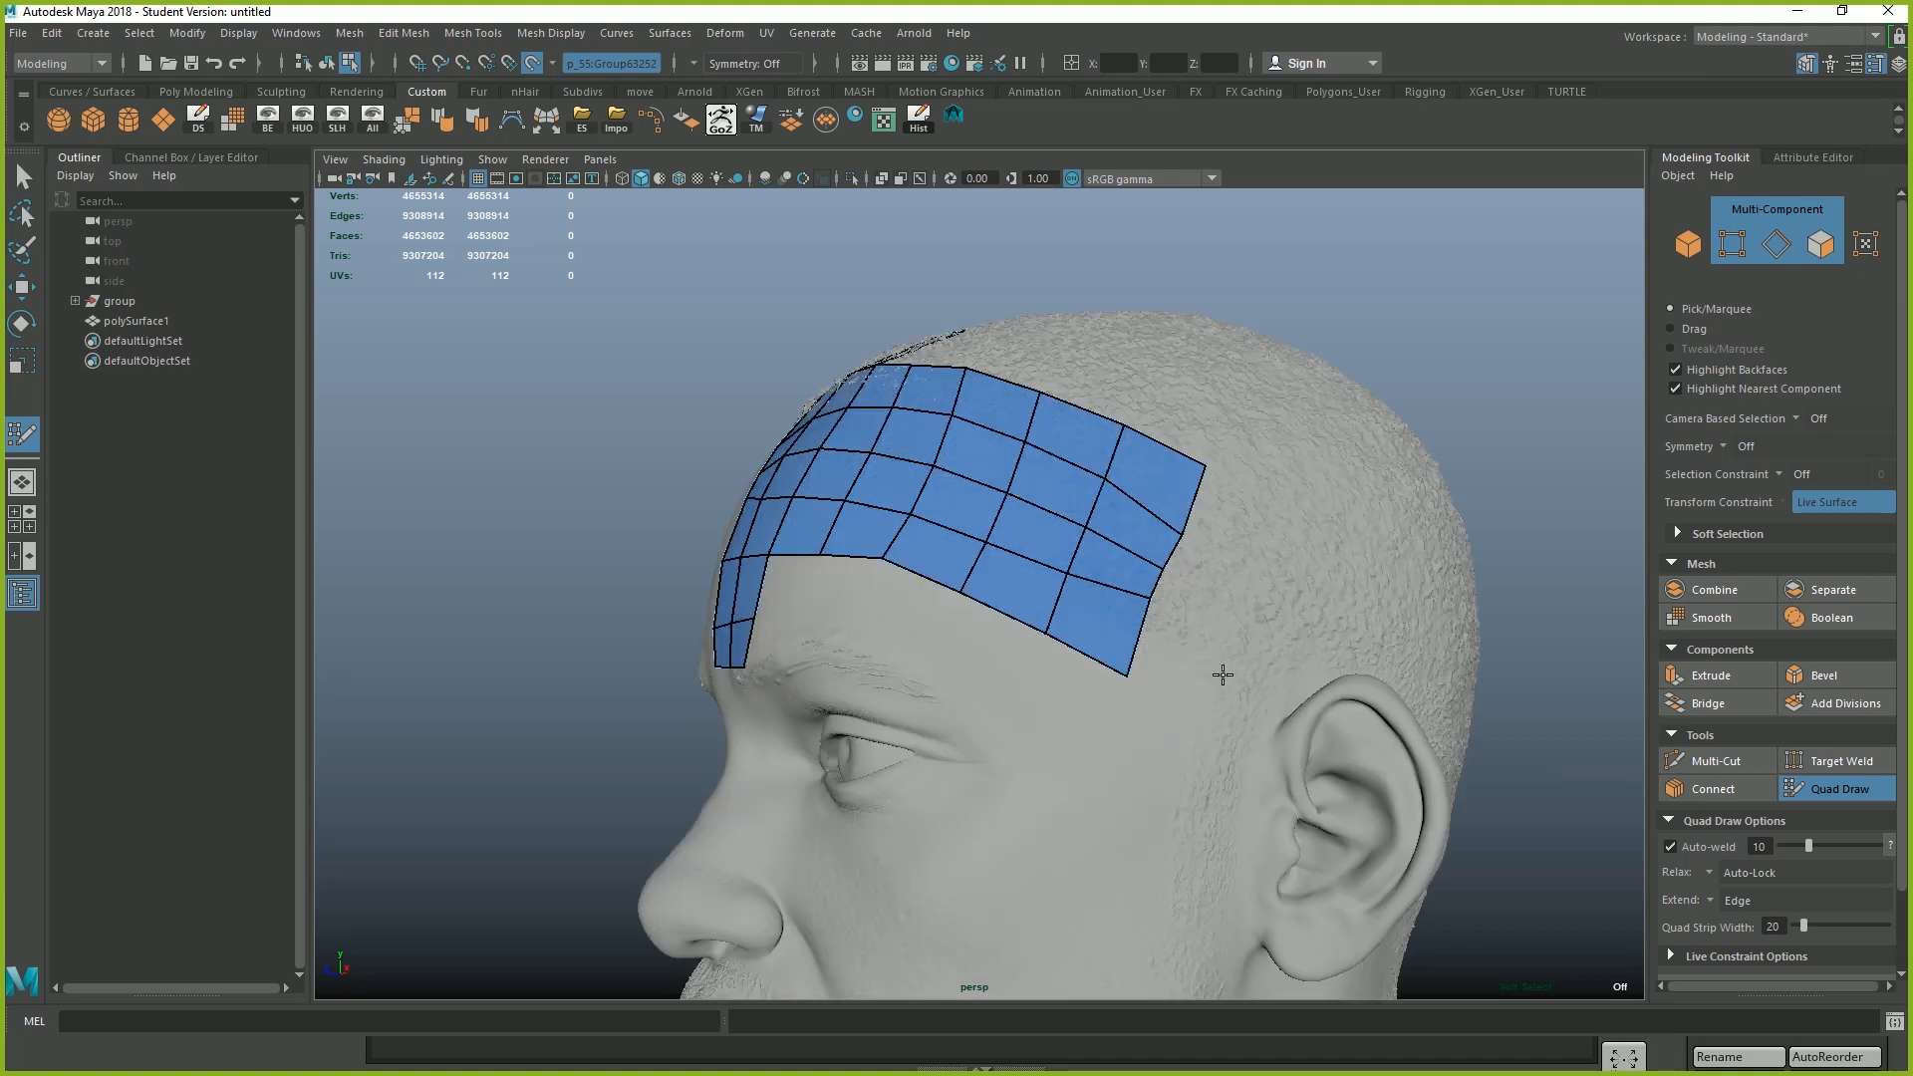
pyautogui.click(1725, 764)
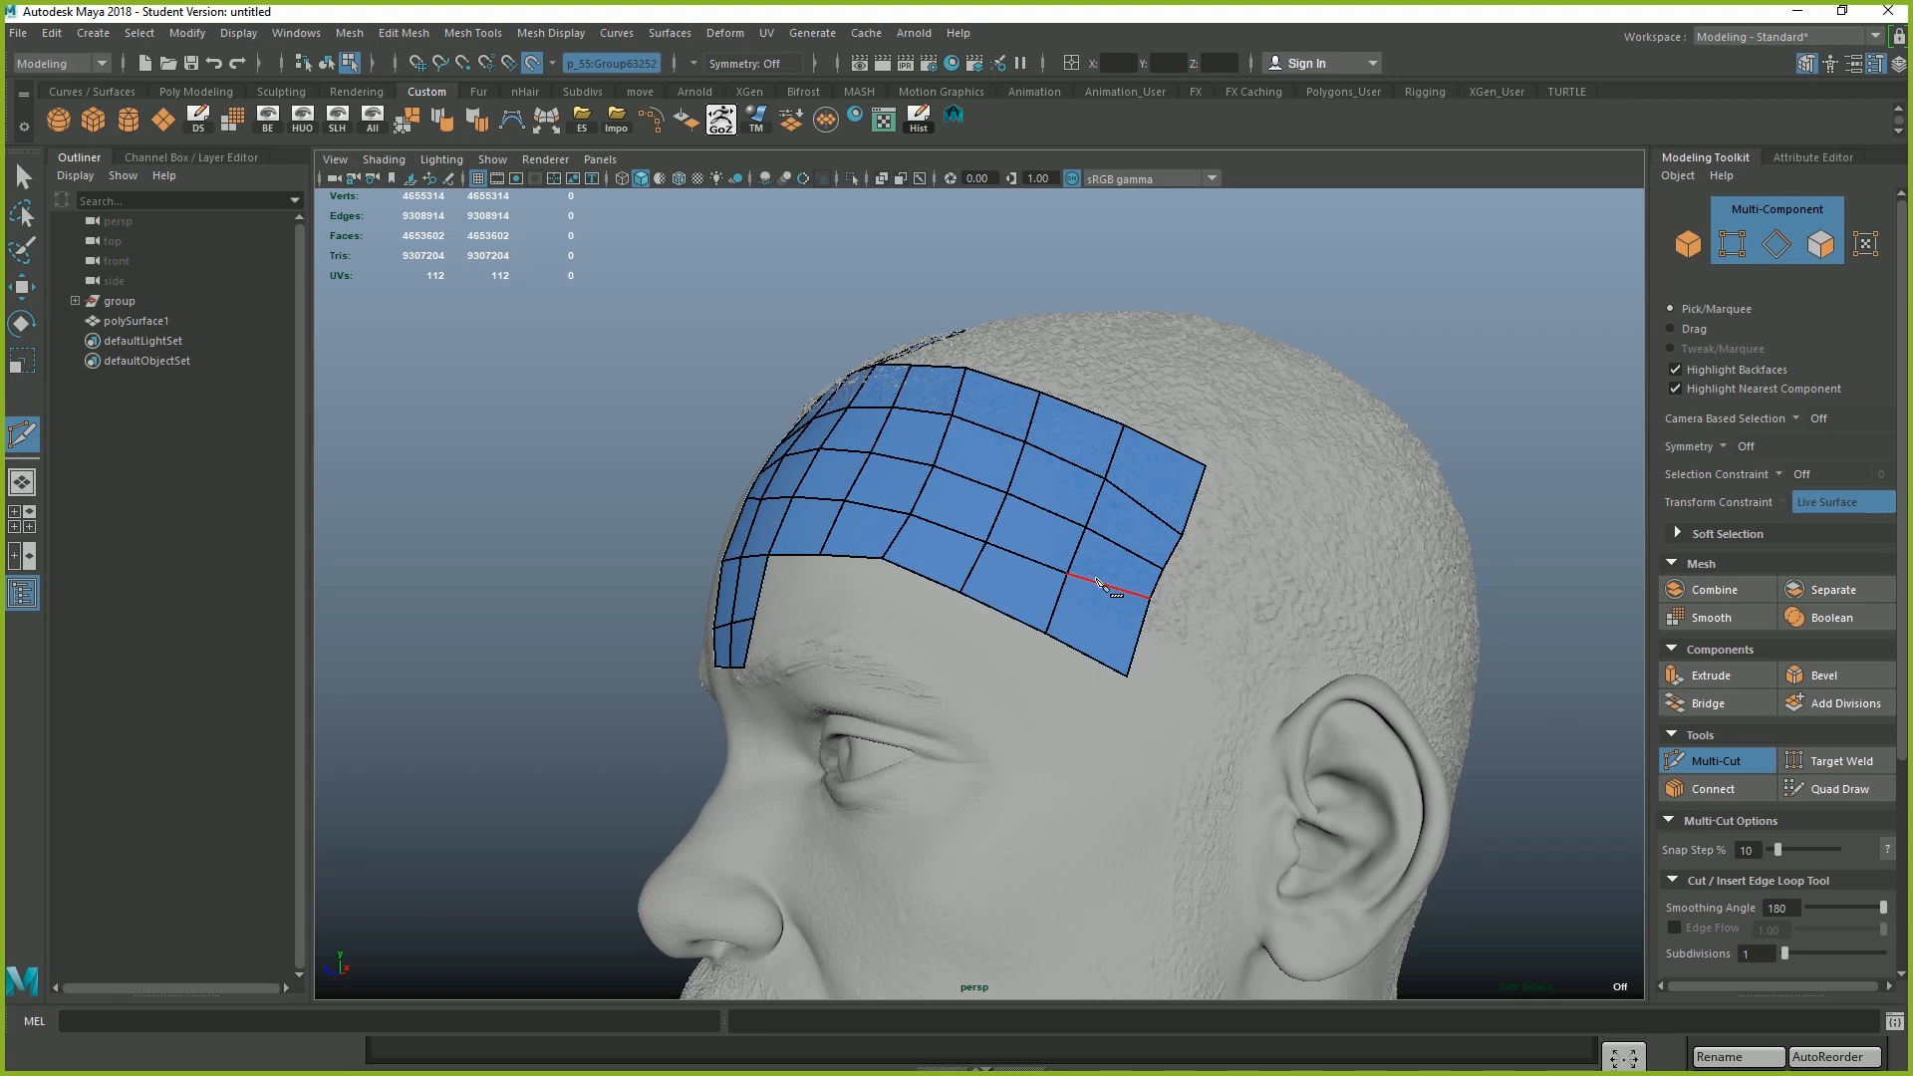
pyautogui.click(1045, 634)
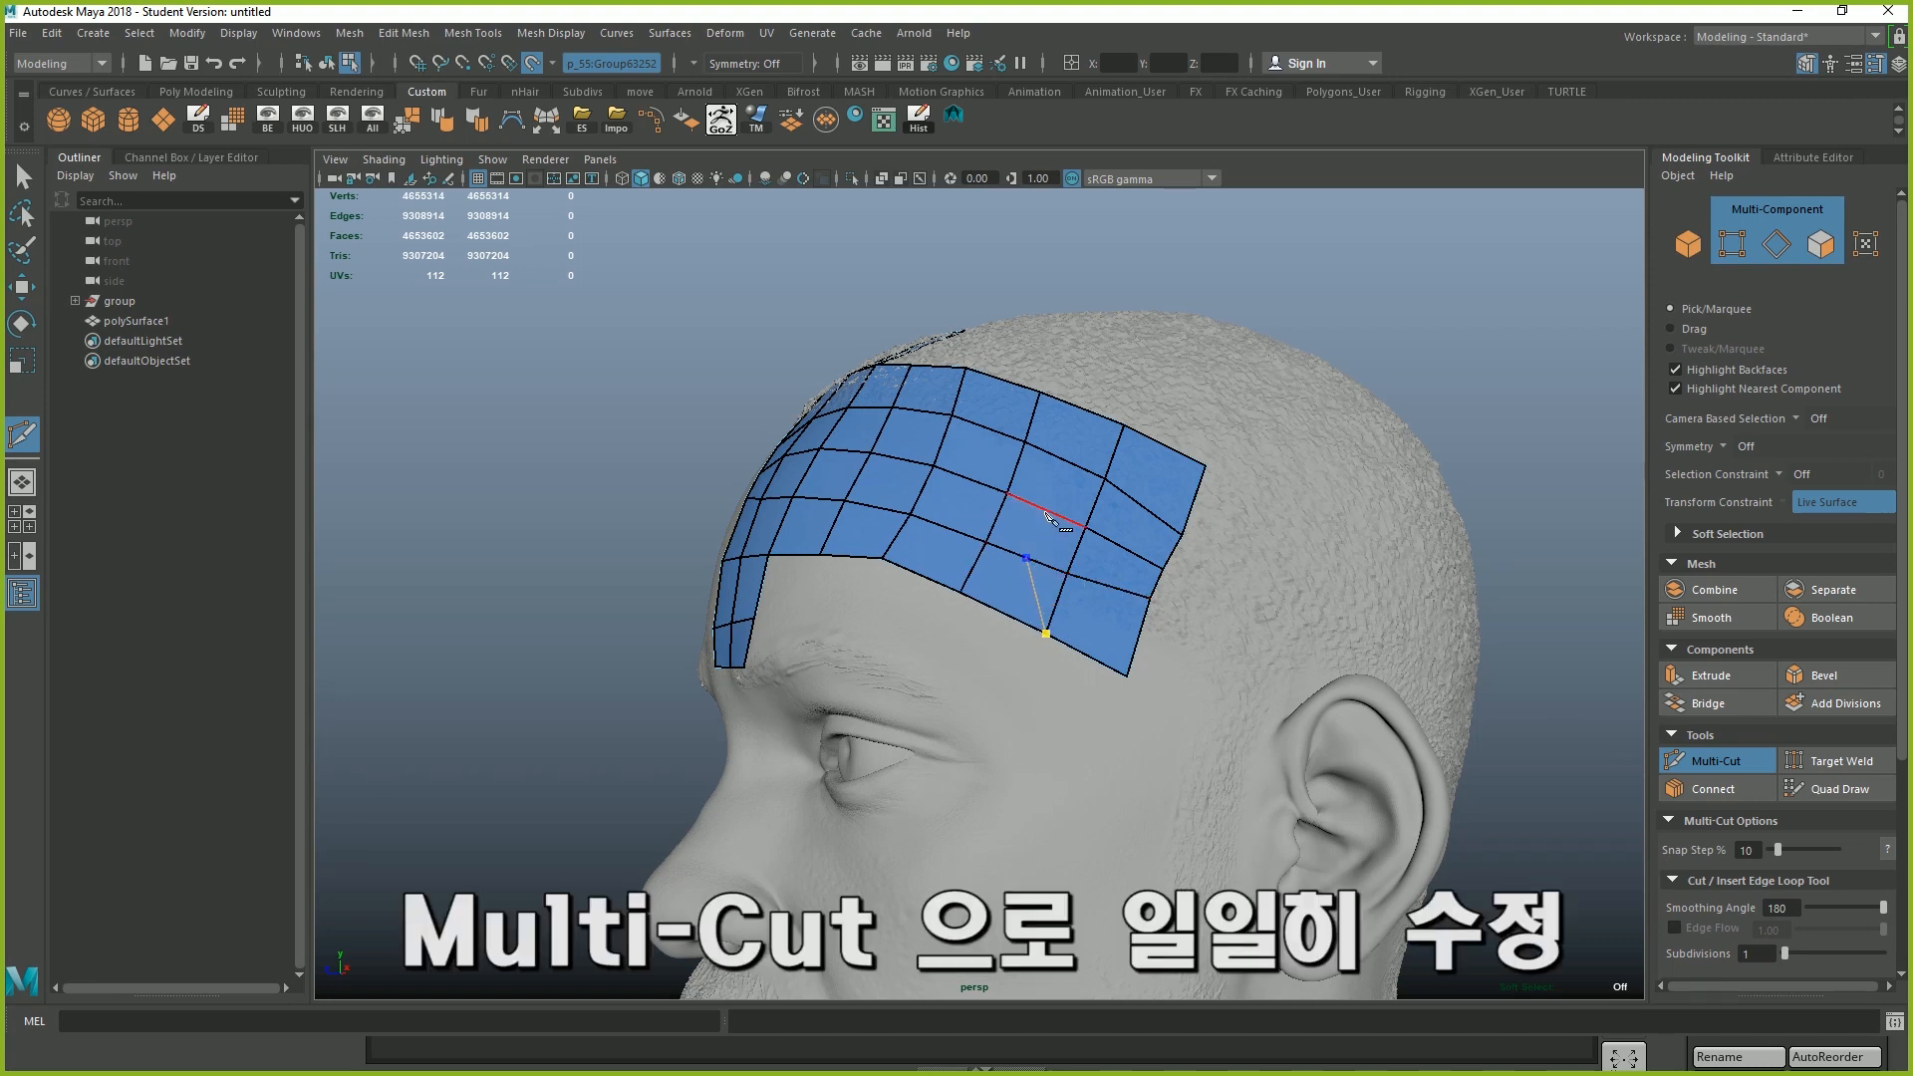
pyautogui.click(1081, 409)
pyautogui.press('Return')
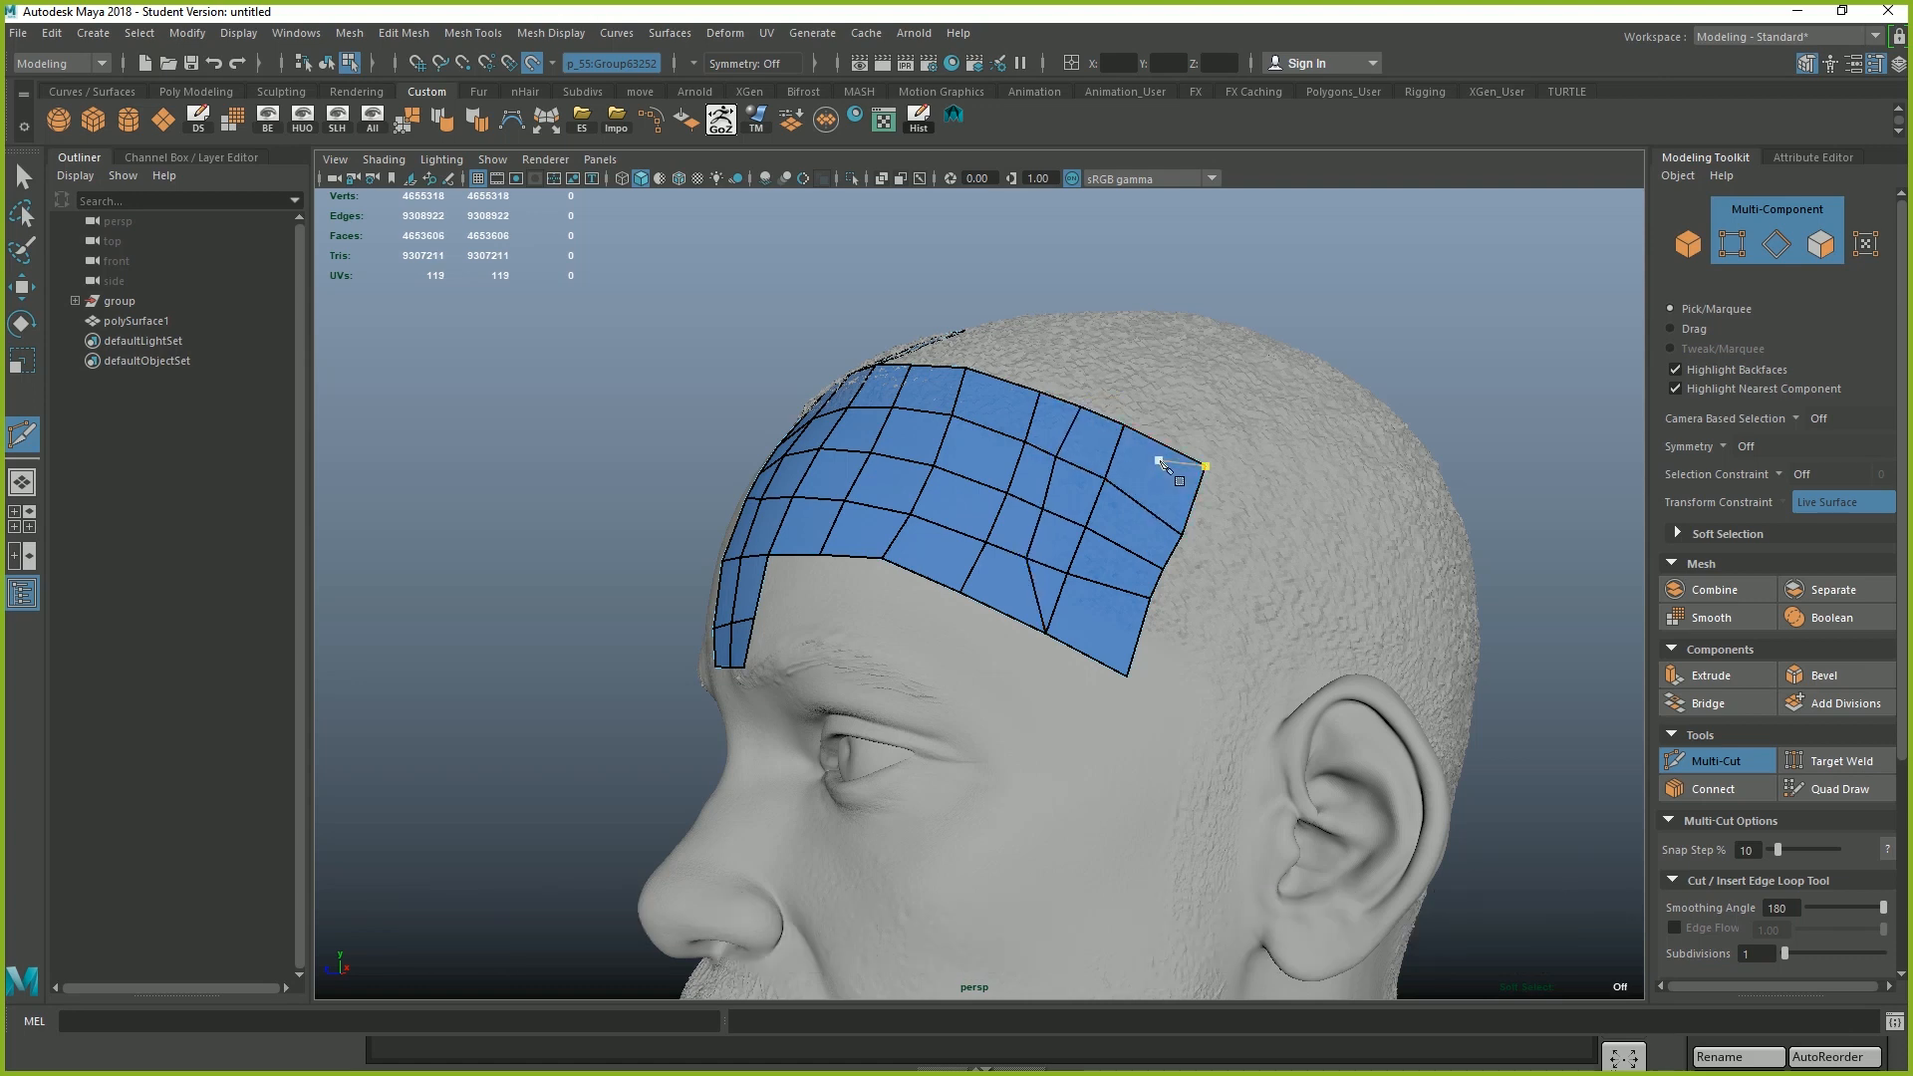
# Multi-Cut another vertical line closer to the forehead between the upper and lower borders, and nudge a vertex beside it with Quad Draw
pyautogui.keyDown('alt'); pyautogui.moveTo(1104, 538); pyautogui.dragTo(1139, 453); pyautogui.keyUp('alt')
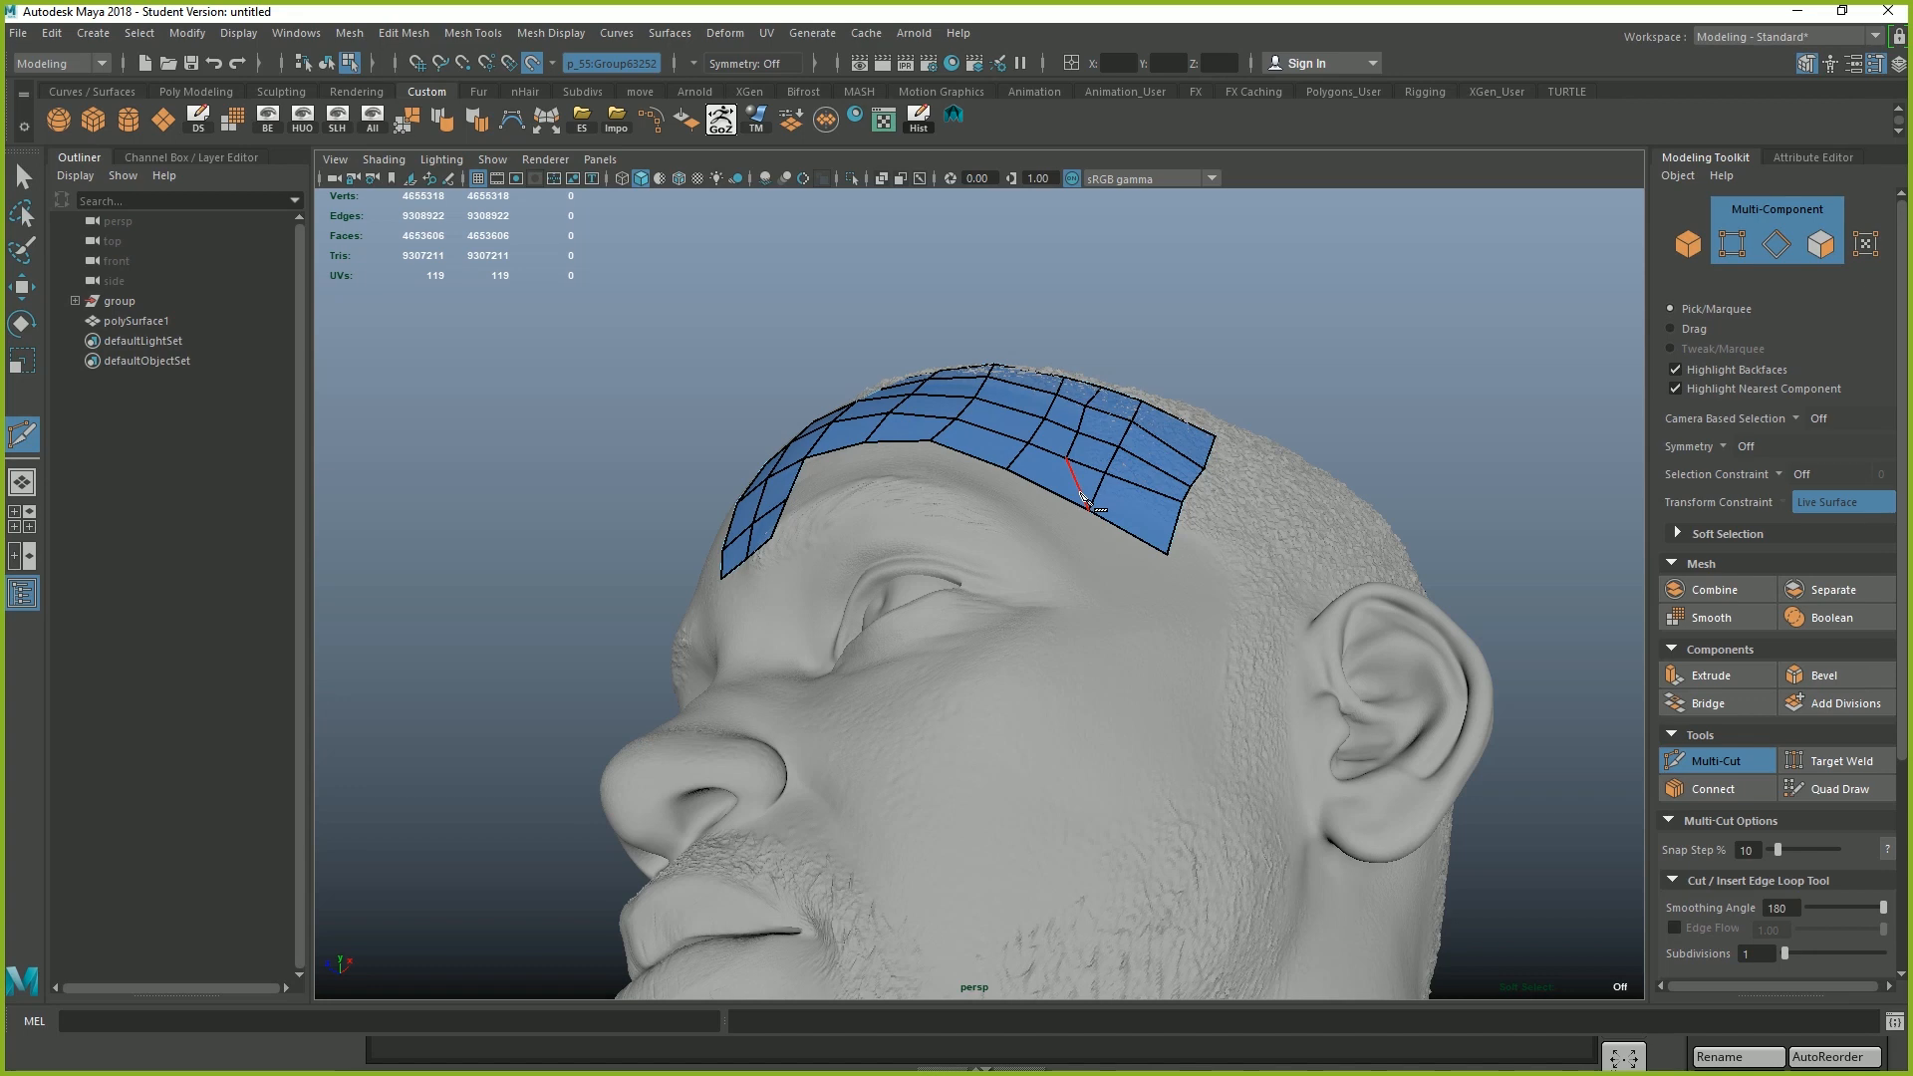
pyautogui.keyDown('alt'); pyautogui.moveTo(1084, 498); pyautogui.dragTo(1066, 616); pyautogui.keyUp('alt')
pyautogui.click(1058, 429)
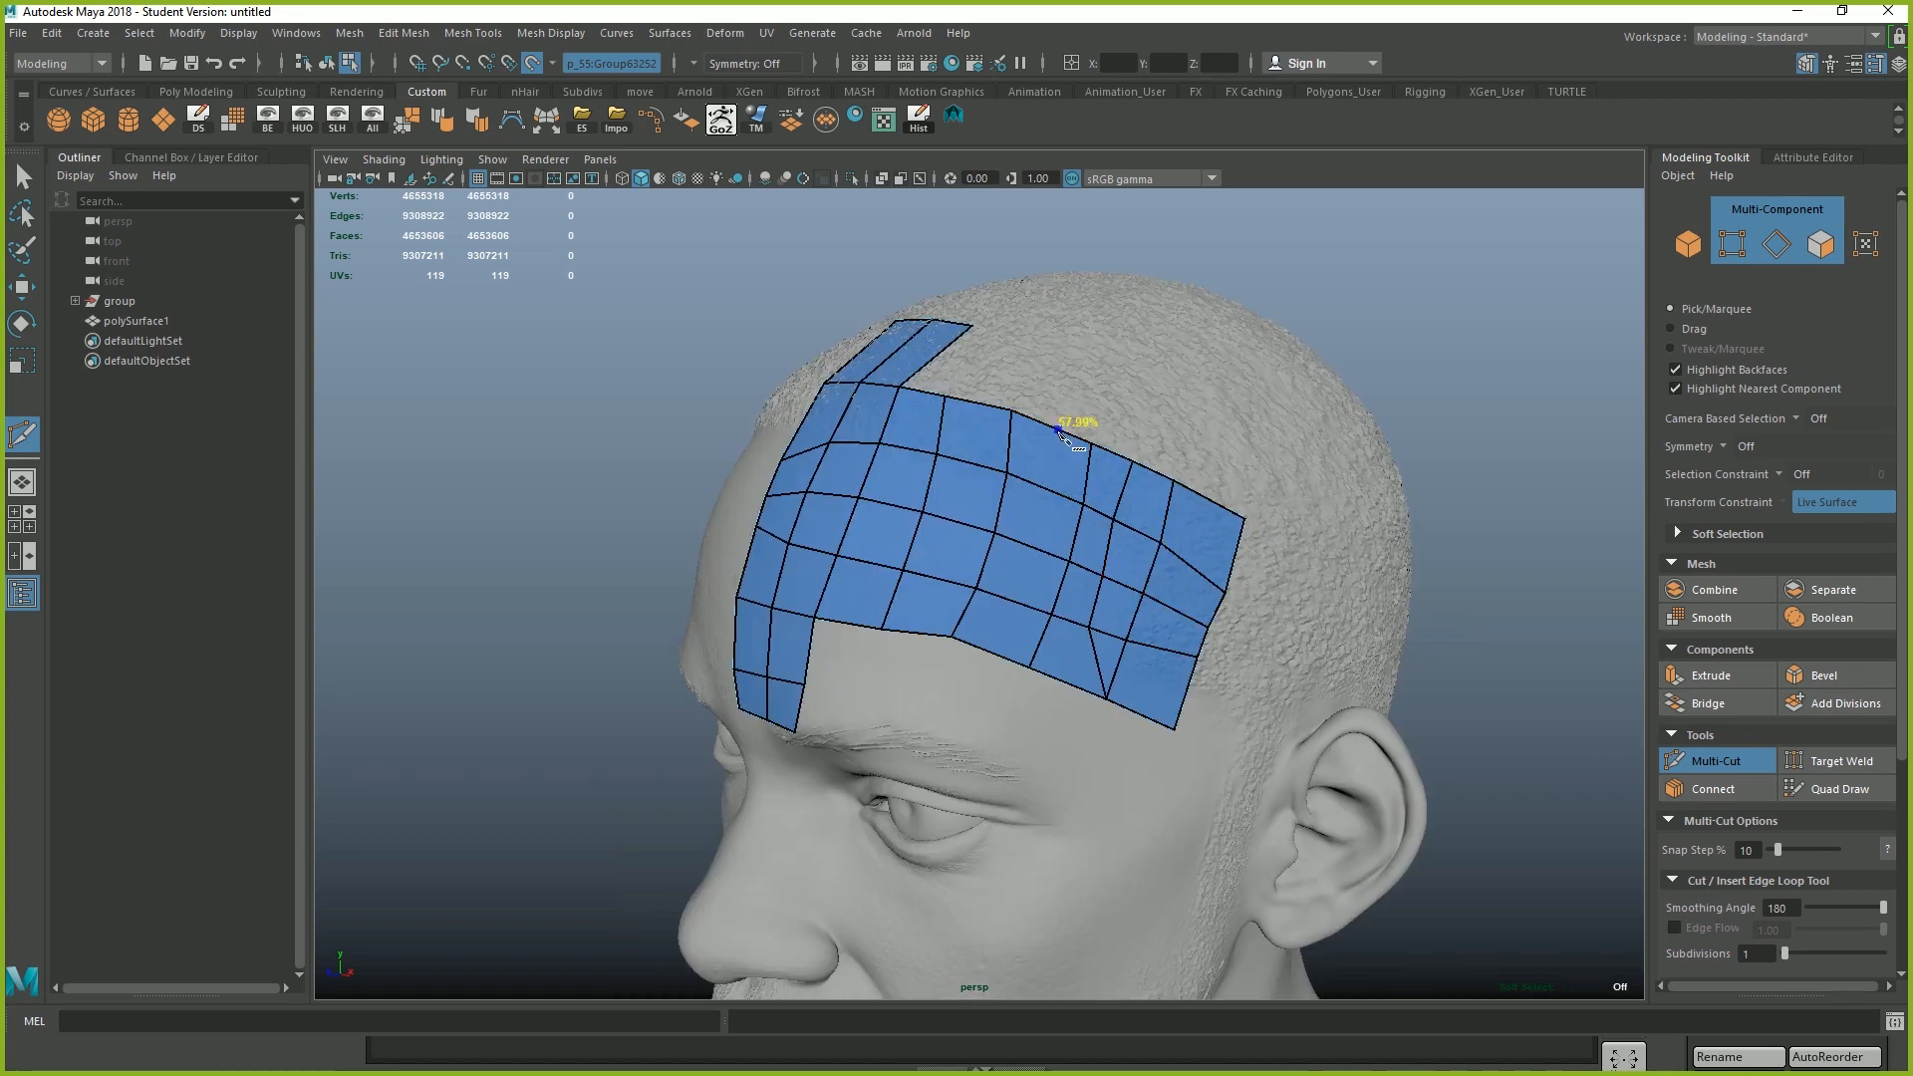
pyautogui.click(997, 654)
pyautogui.rightClick(1029, 670)
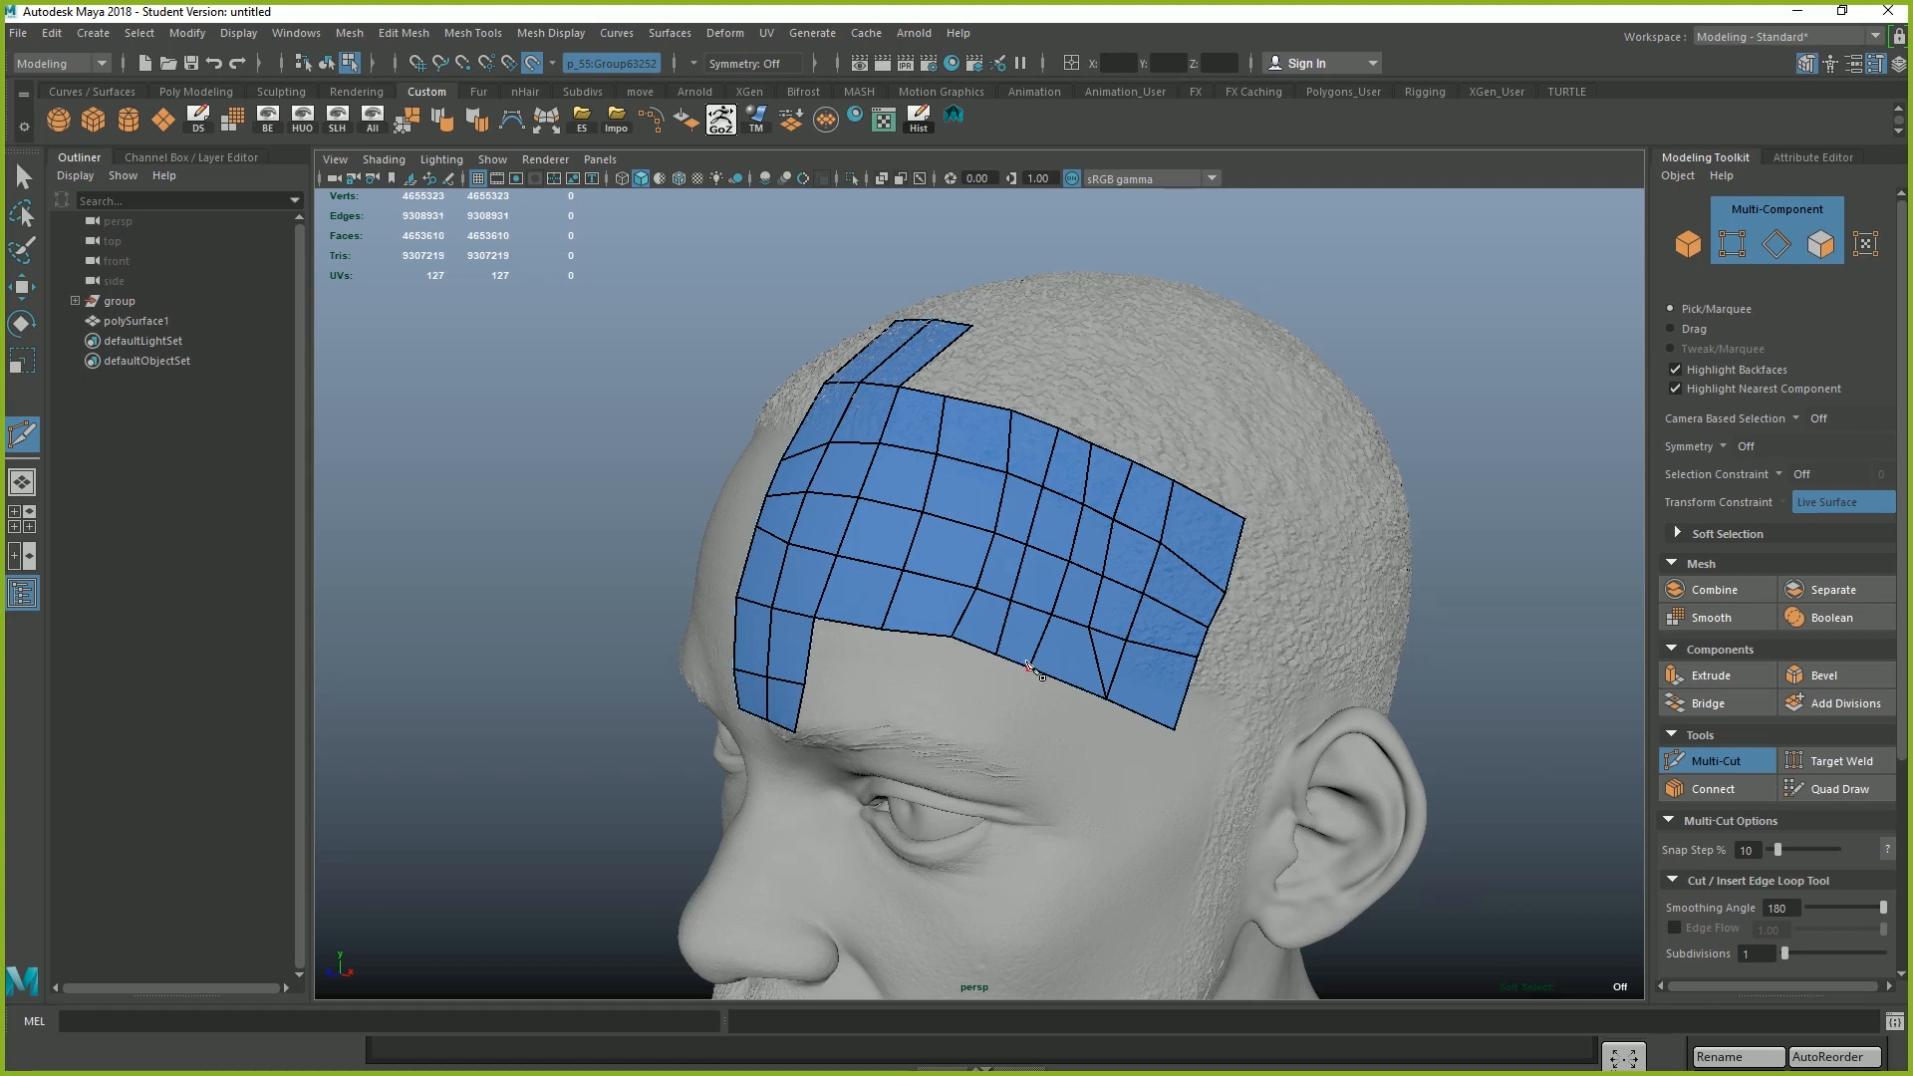
pyautogui.press('ctrl')
pyautogui.click(1840, 788)
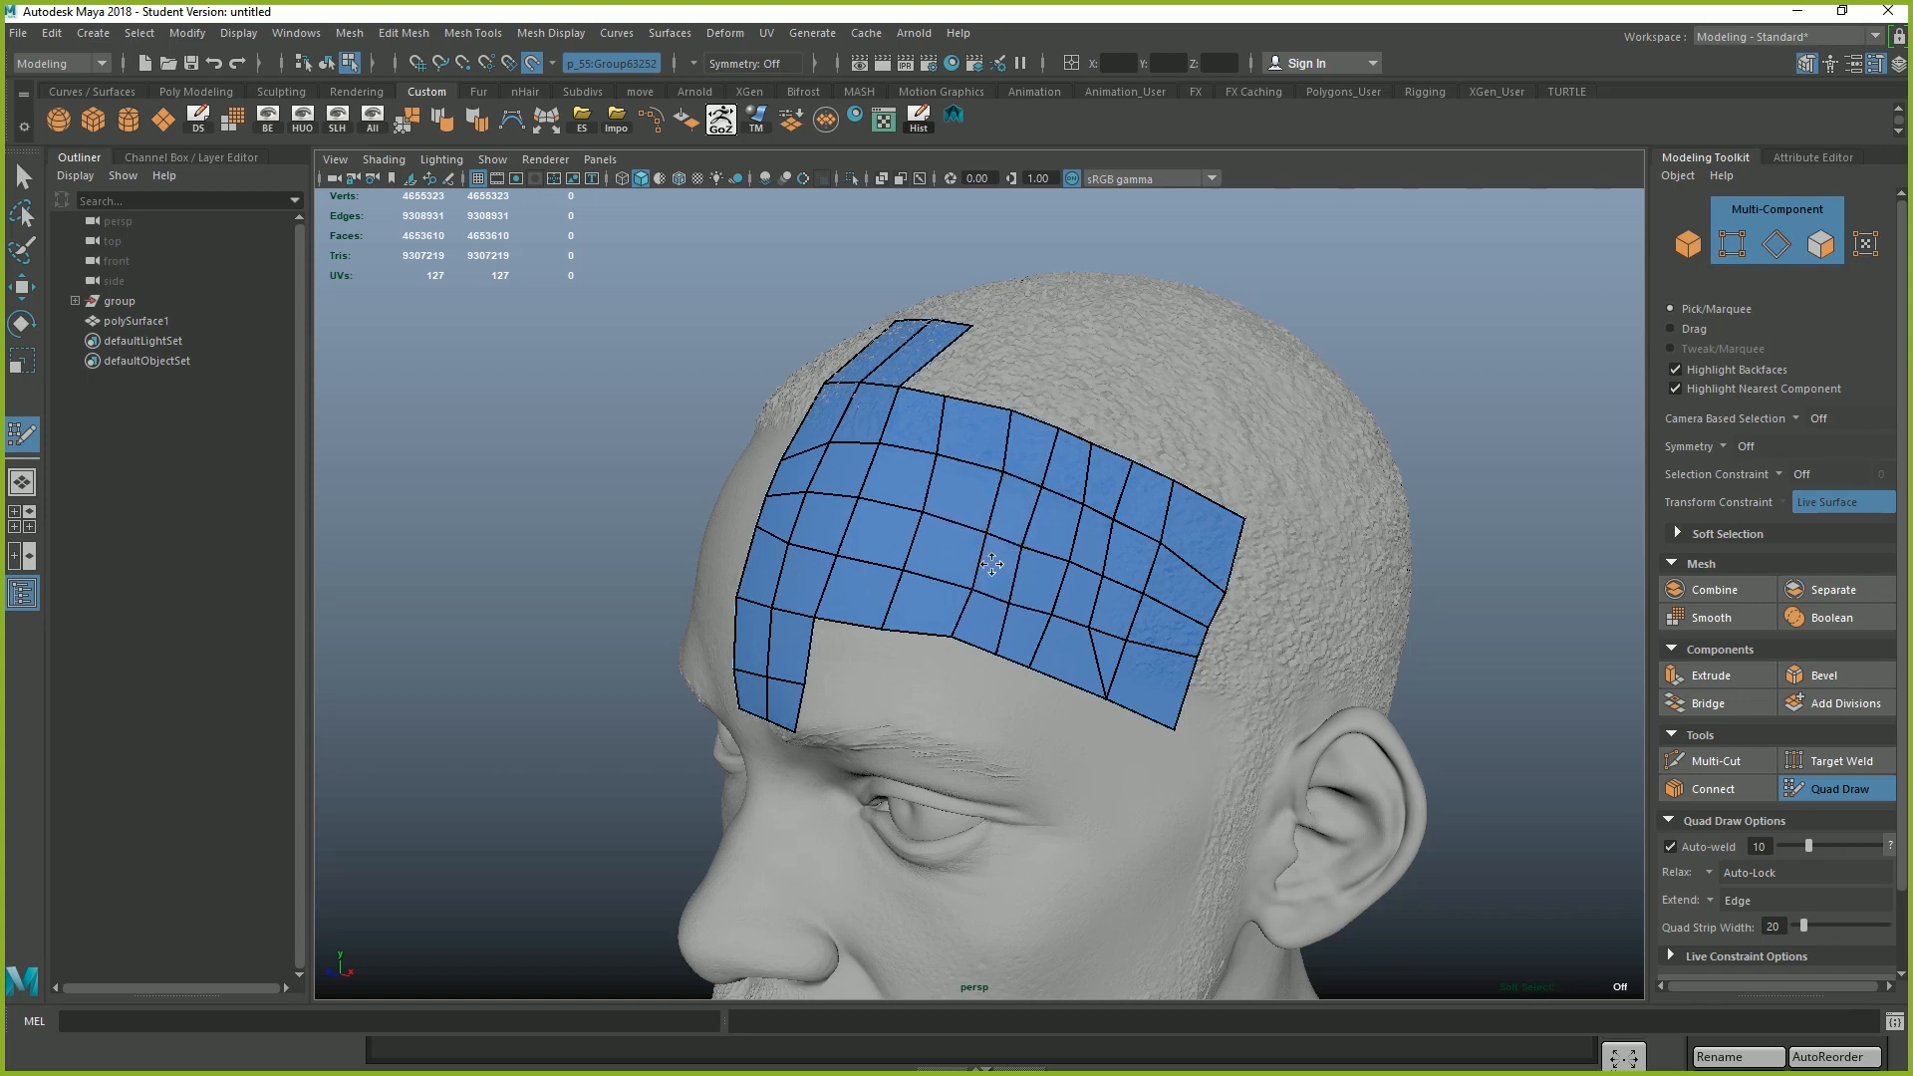
pyautogui.moveTo(1006, 478); pyautogui.dragTo(1002, 477)
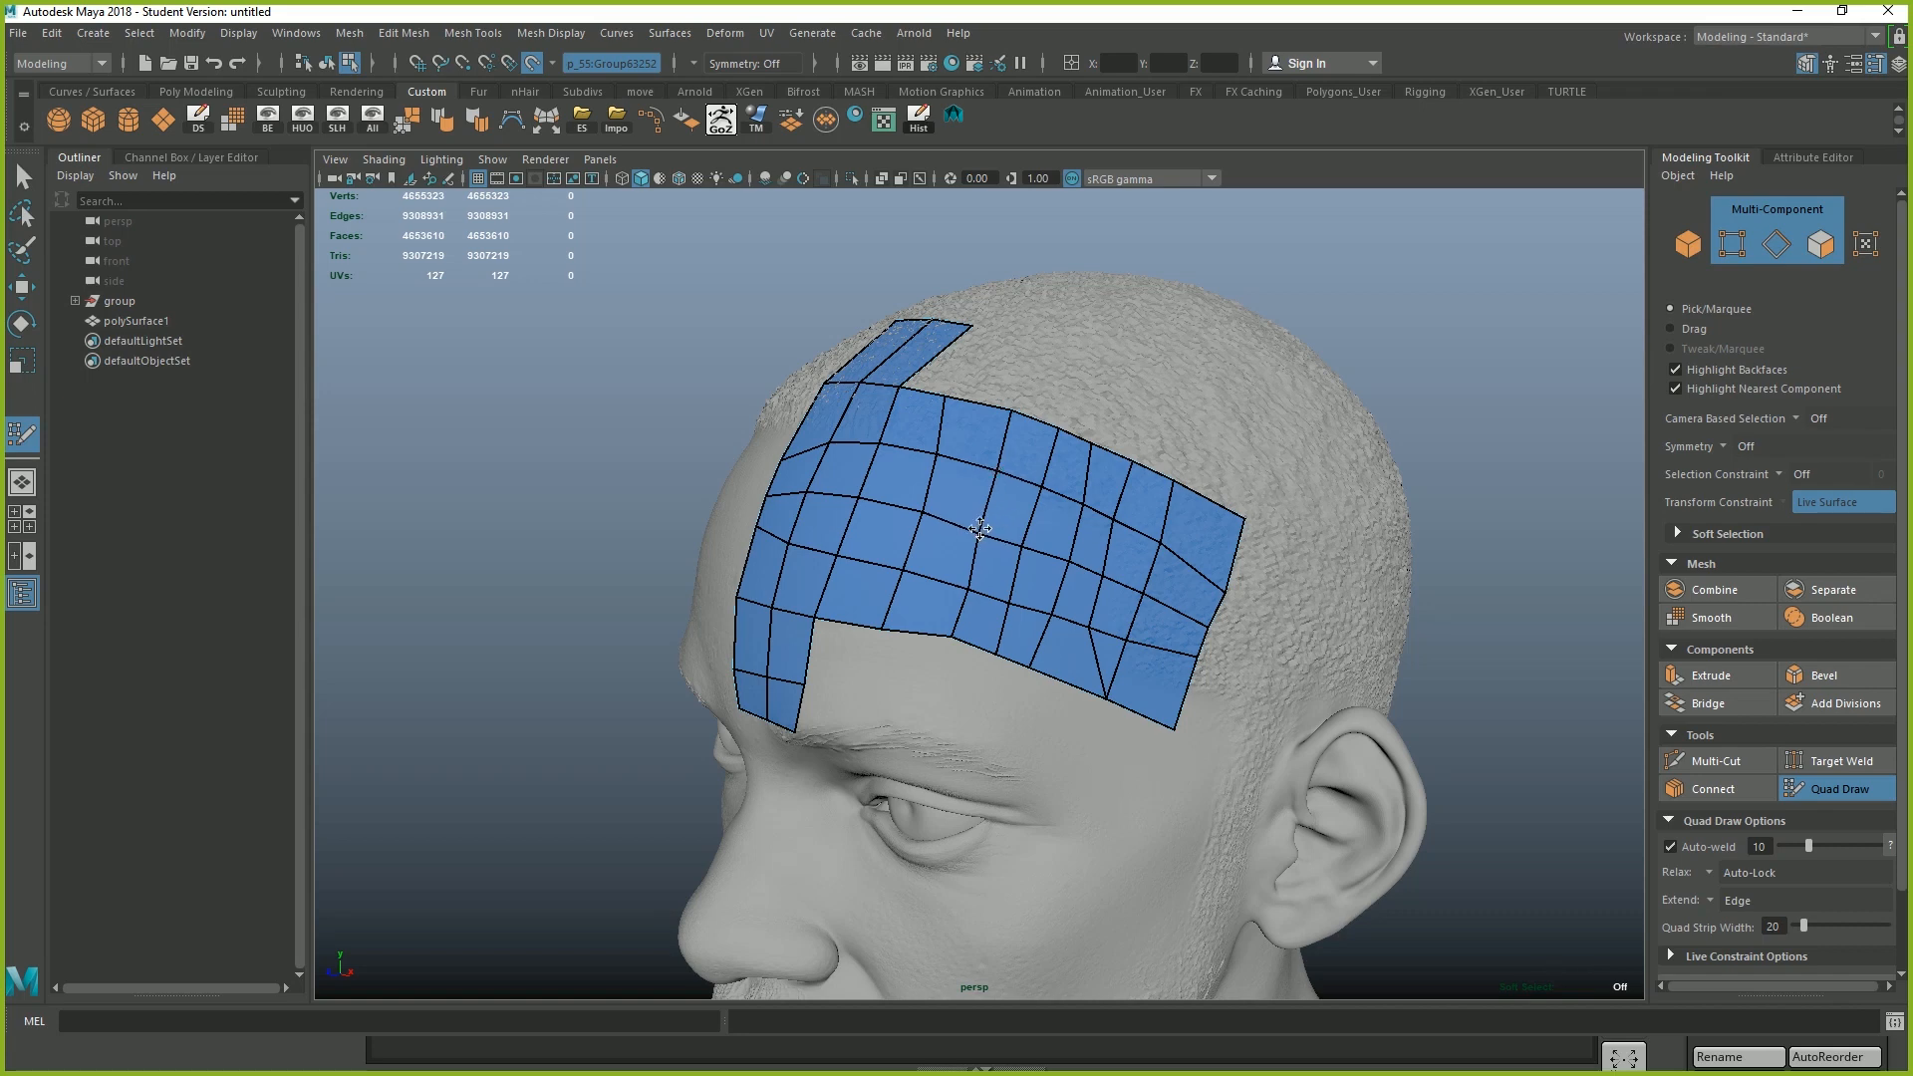
# Extend the patch's lower border down toward the brow and its outer side border toward the ear
pyautogui.moveTo(977, 649)
pyautogui.keyDown('alt'); pyautogui.mouseDown()
pyautogui.moveTo(977, 598)
pyautogui.moveTo(1089, 568)
pyautogui.moveTo(918, 494)
pyautogui.moveTo(847, 511)
pyautogui.moveTo(1061, 558)
pyautogui.moveTo(1096, 590)
pyautogui.mouseUp(); pyautogui.keyUp('alt')
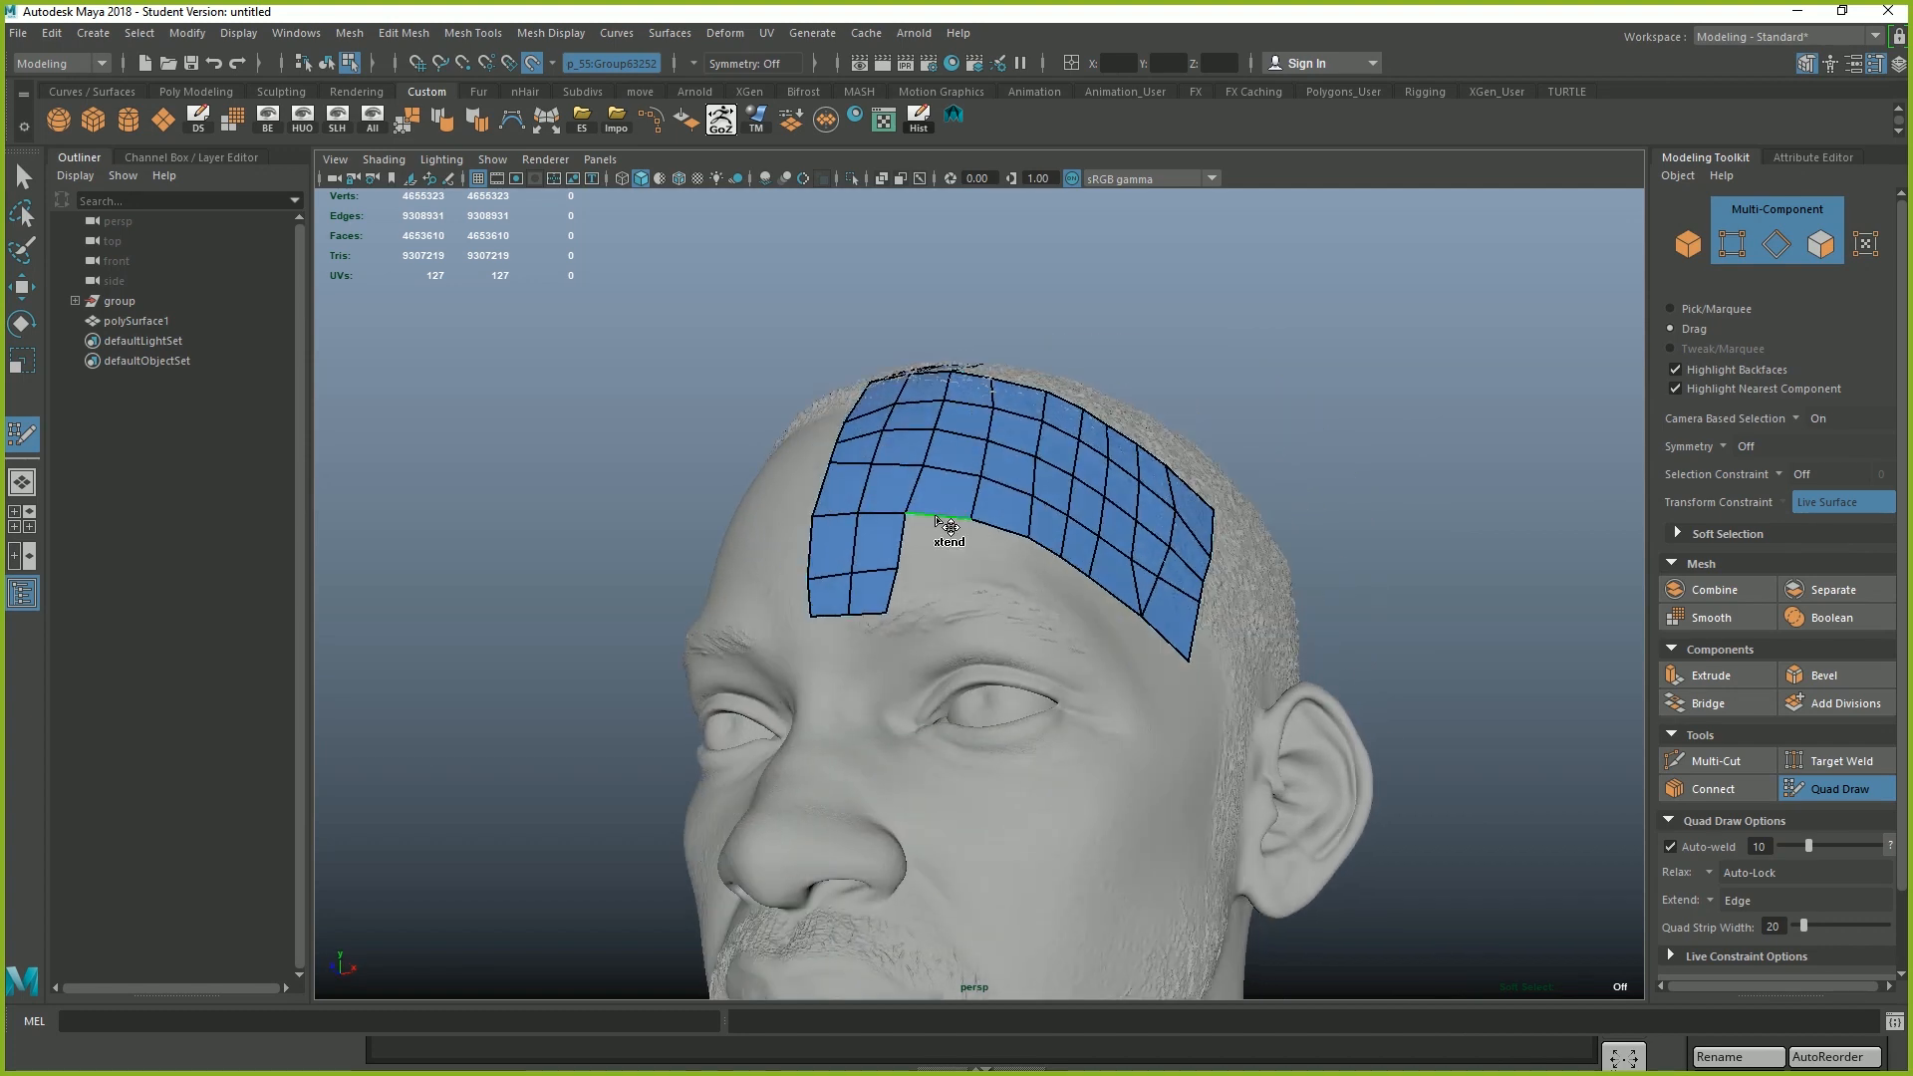
pyautogui.moveTo(937, 520); pyautogui.dragTo(927, 572, button='middle')
pyautogui.keyDown('alt'); pyautogui.moveTo(1186, 618); pyautogui.dragTo(1106, 659); pyautogui.keyUp('alt')
pyautogui.hotkey('ctrl', 'z')
pyautogui.moveTo(1096, 652); pyautogui.dragTo(1177, 678, button='middle')
pyautogui.keyDown('alt'); pyautogui.moveTo(1178, 678); pyautogui.dragTo(1116, 638); pyautogui.keyUp('alt')
pyautogui.keyDown('alt'); pyautogui.moveTo(1086, 618); pyautogui.dragTo(1143, 608, button='right'); pyautogui.keyUp('alt')
pyautogui.keyDown('alt'); pyautogui.moveTo(1143, 608); pyautogui.dragTo(1078, 603, button='middle'); pyautogui.keyUp('alt')
pyautogui.keyDown('alt'); pyautogui.moveTo(1078, 603); pyautogui.dragTo(1069, 631); pyautogui.keyUp('alt')
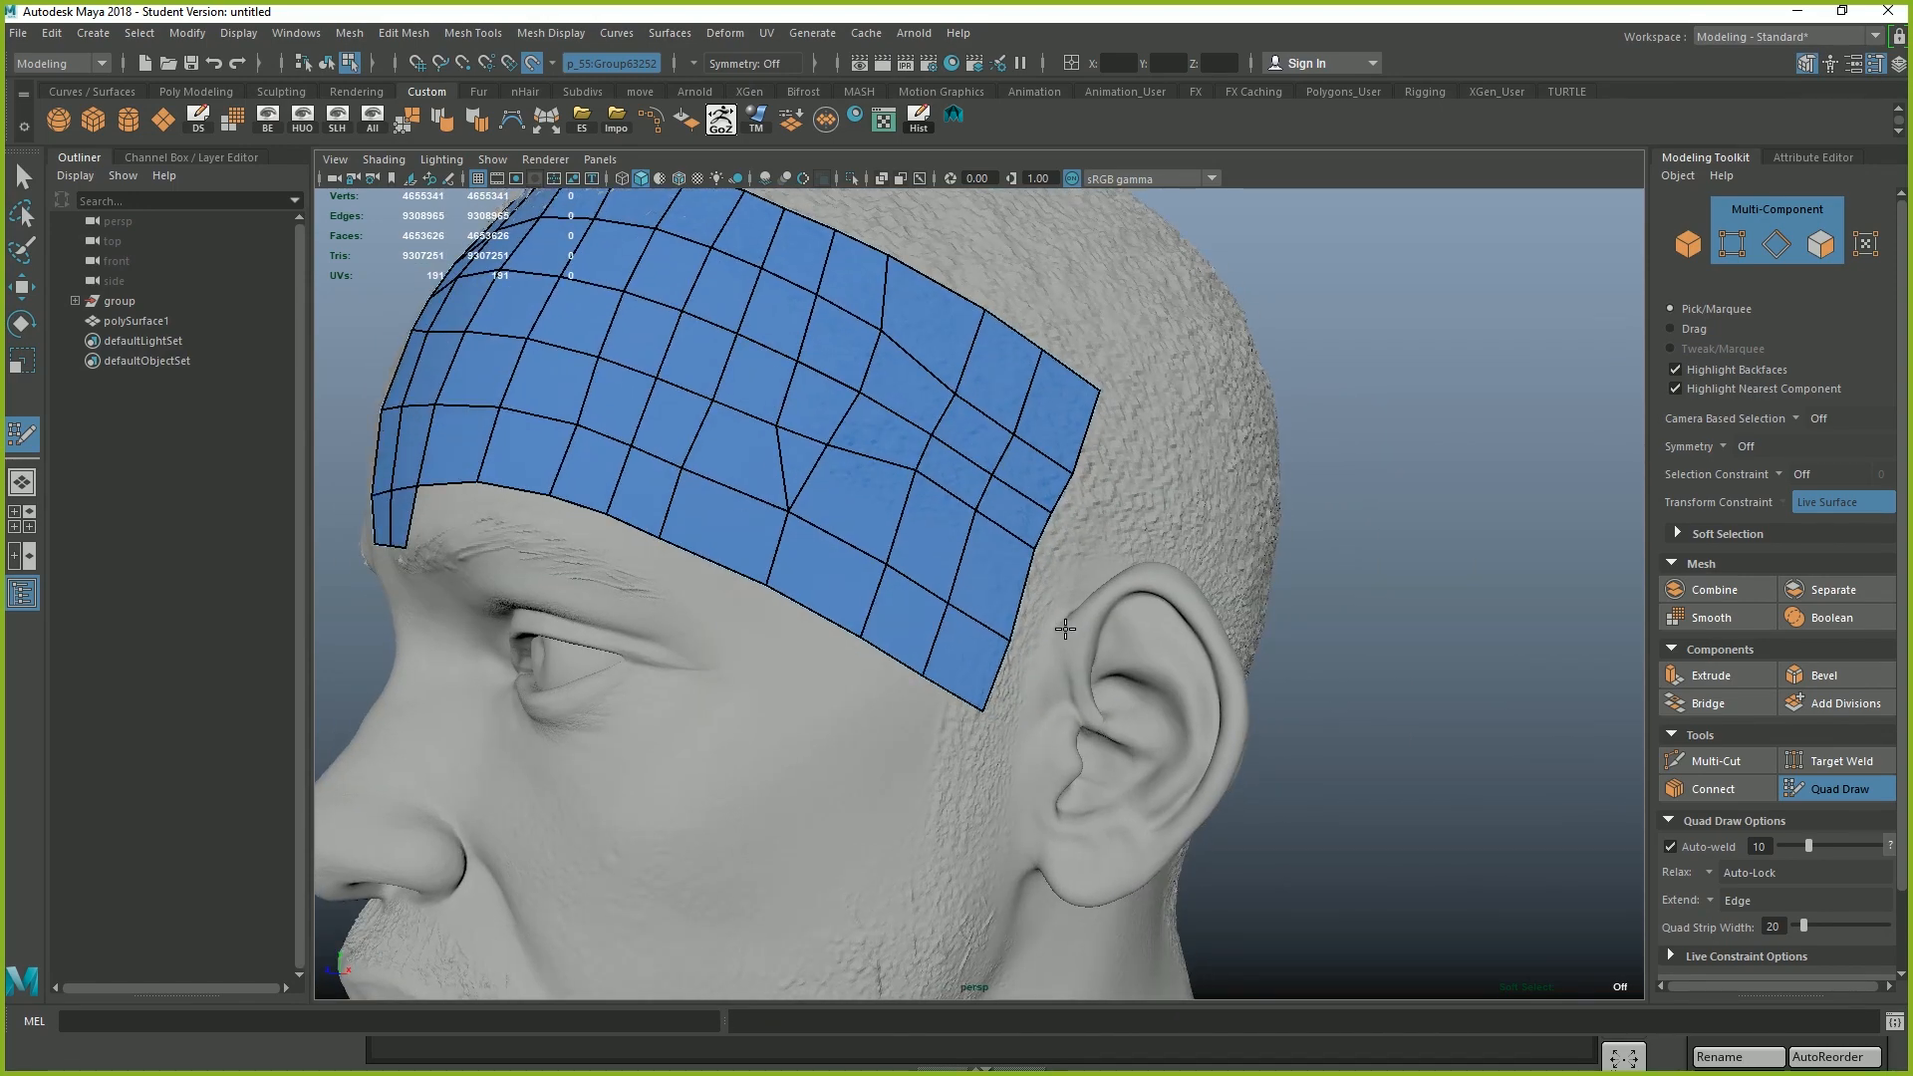
# Draw a separate quad at the ear's upper front edge and extend it along the top rim, adjusting the strip's end
pyautogui.click(1058, 628)
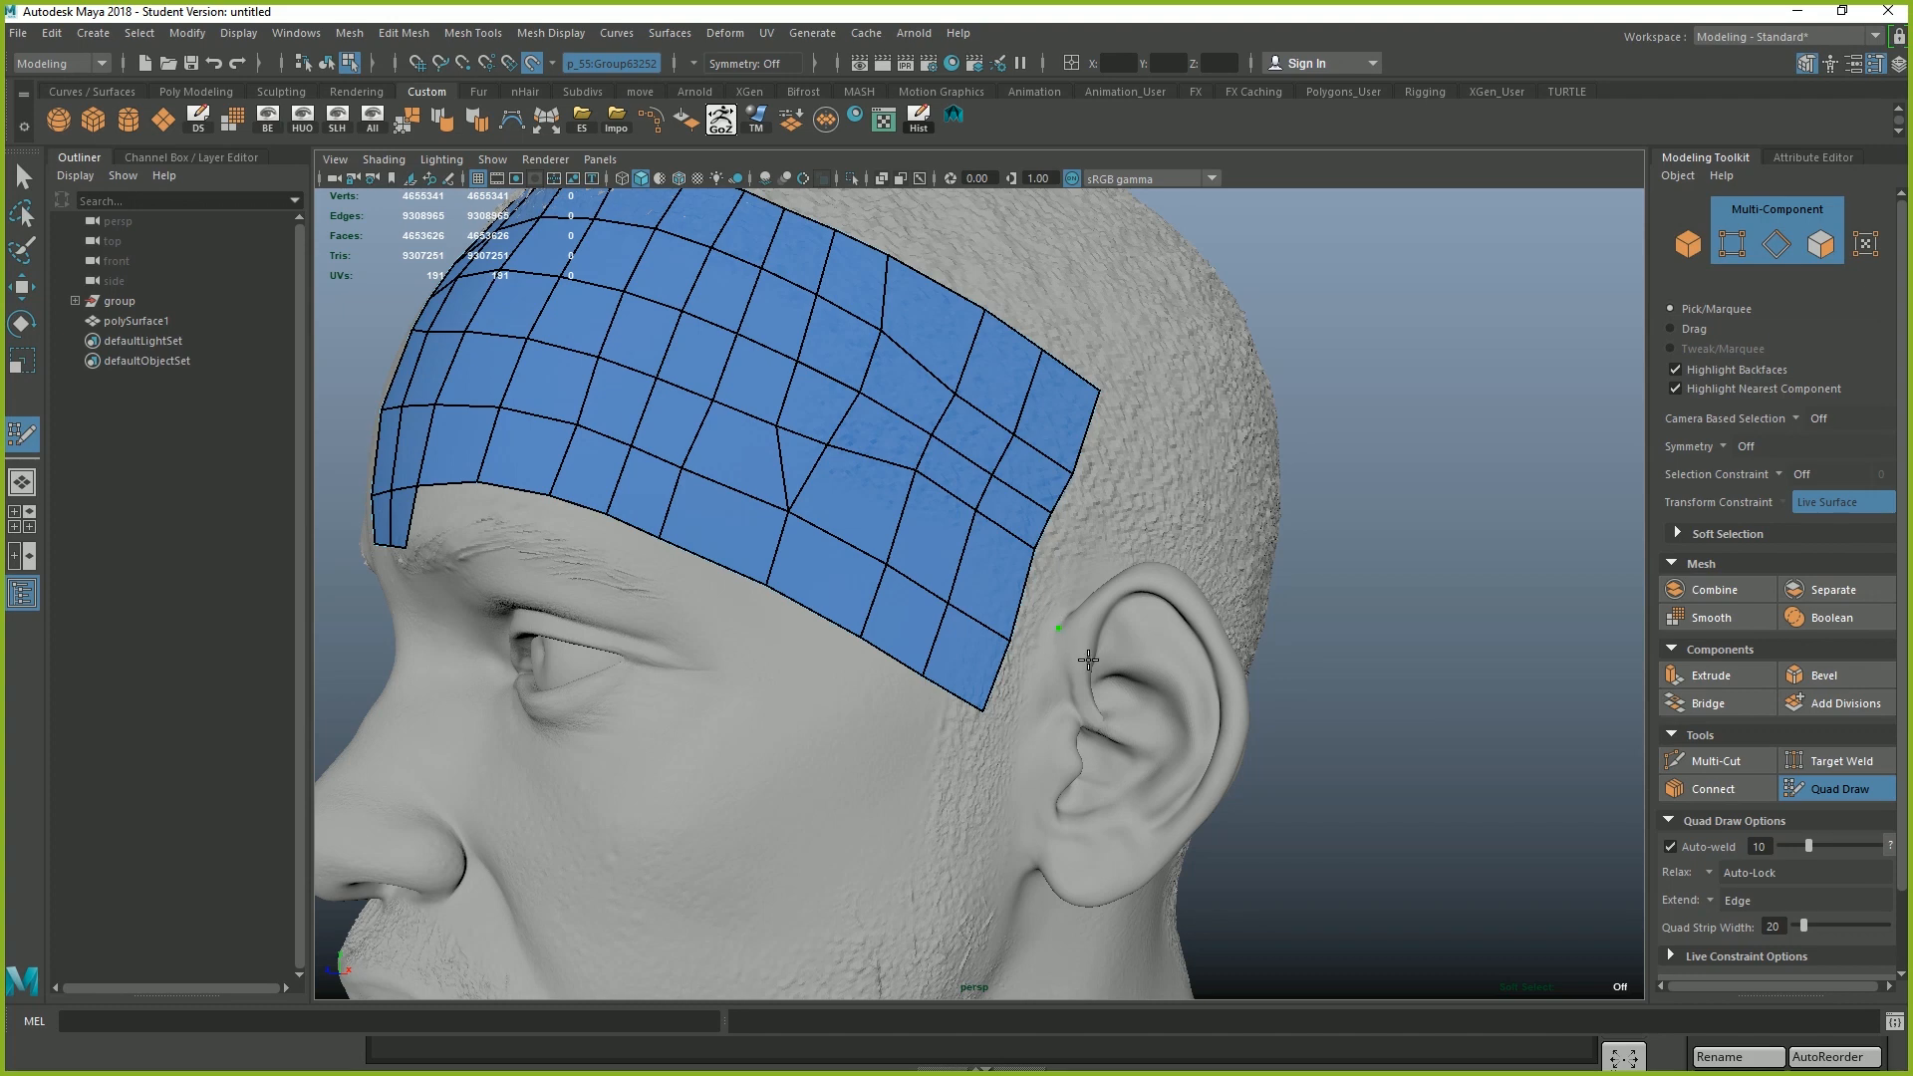
pyautogui.keyDown('shift'); pyautogui.click(1164, 654); pyautogui.keyUp('shift')
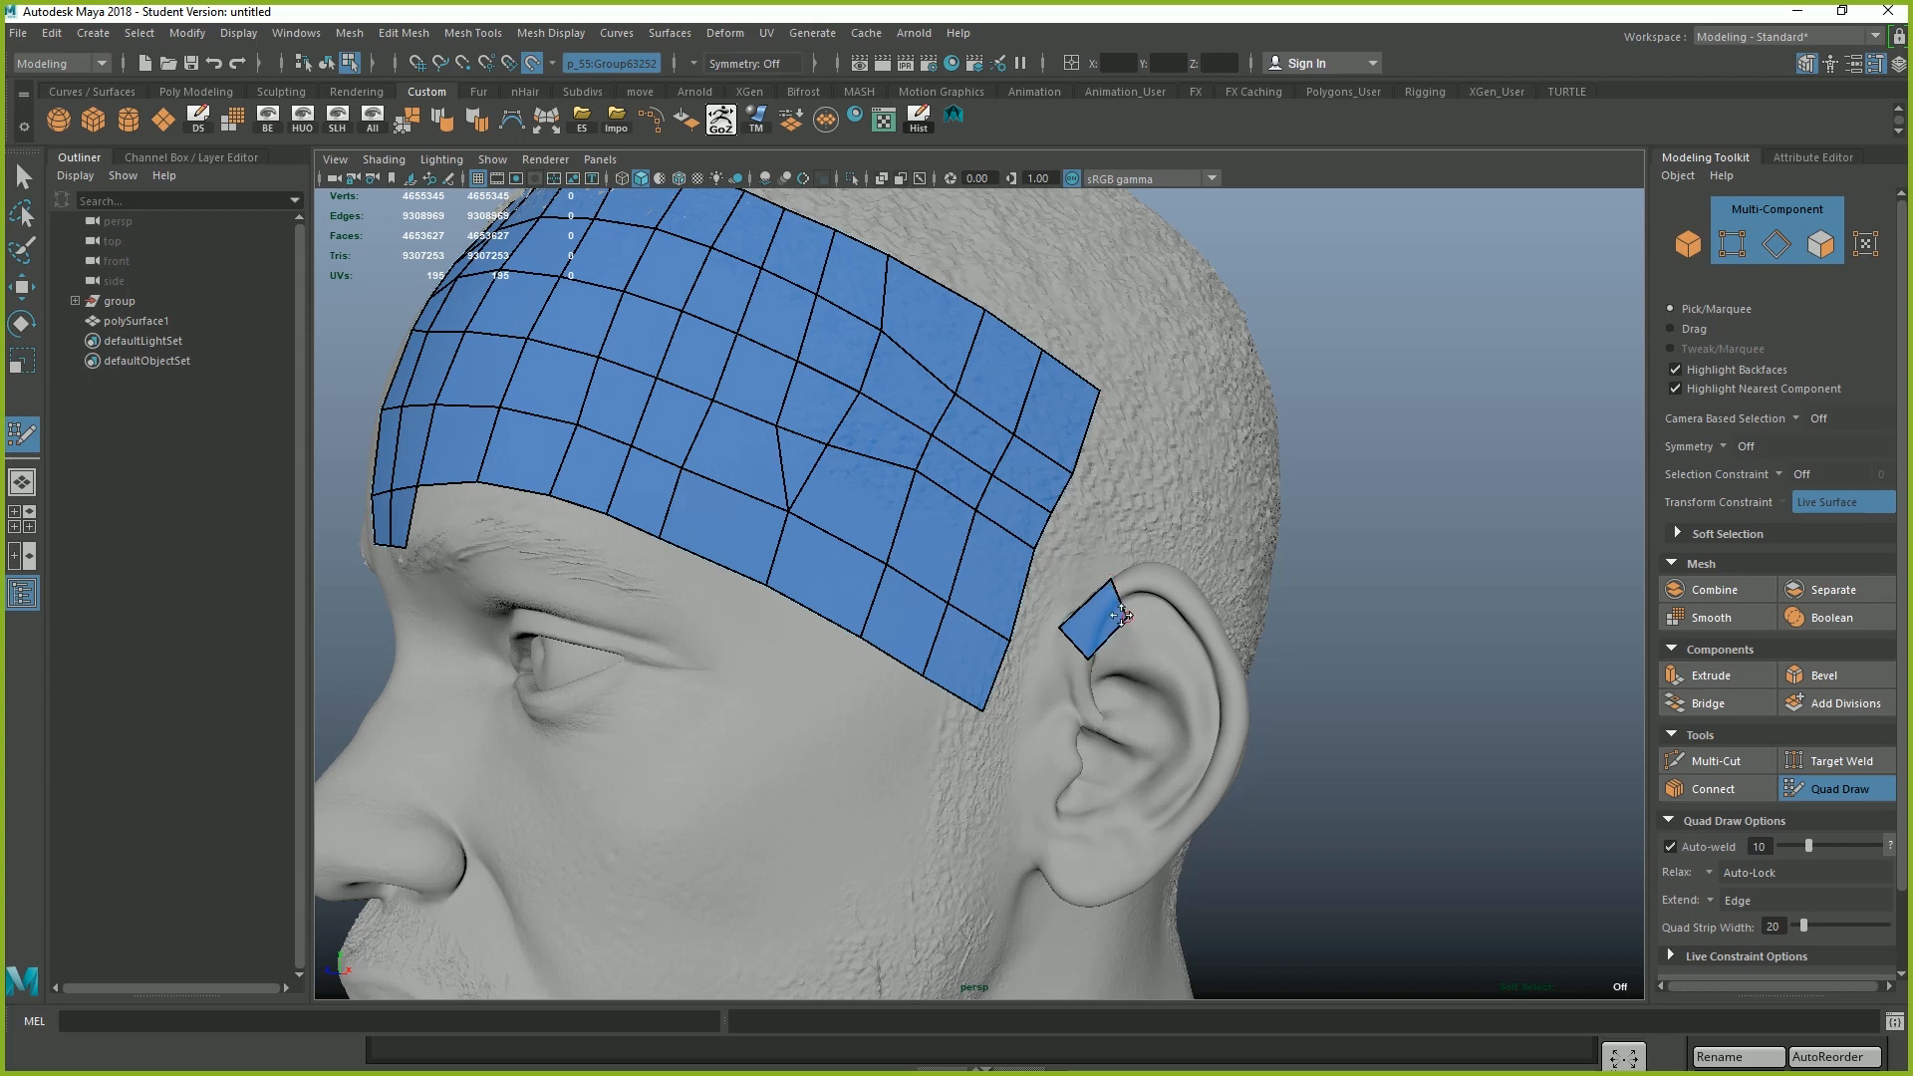
pyautogui.moveTo(1126, 609)
pyautogui.mouseDown()
pyautogui.moveTo(1161, 572)
pyautogui.moveTo(1208, 618)
pyautogui.mouseUp()
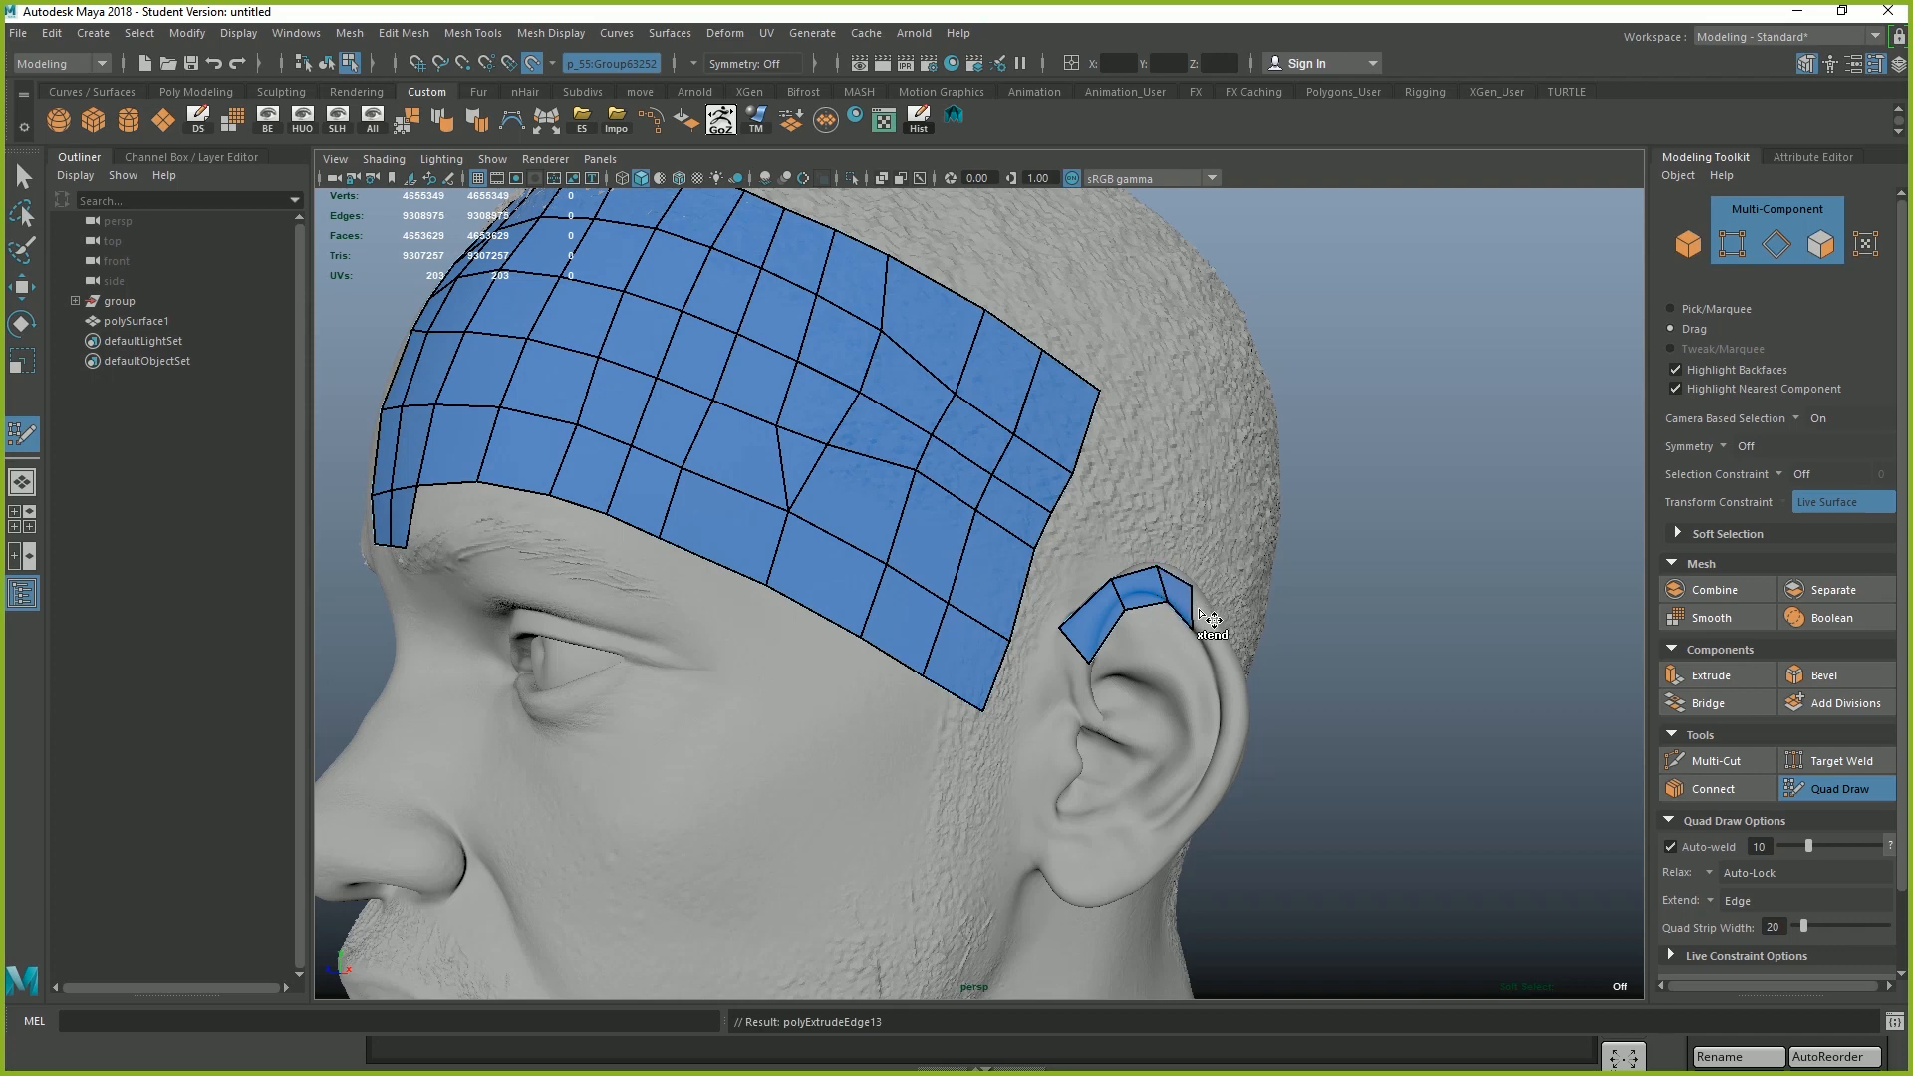
pyautogui.keyDown('alt'); pyautogui.moveTo(1208, 620); pyautogui.dragTo(1191, 601, button='middle'); pyautogui.keyUp('alt')
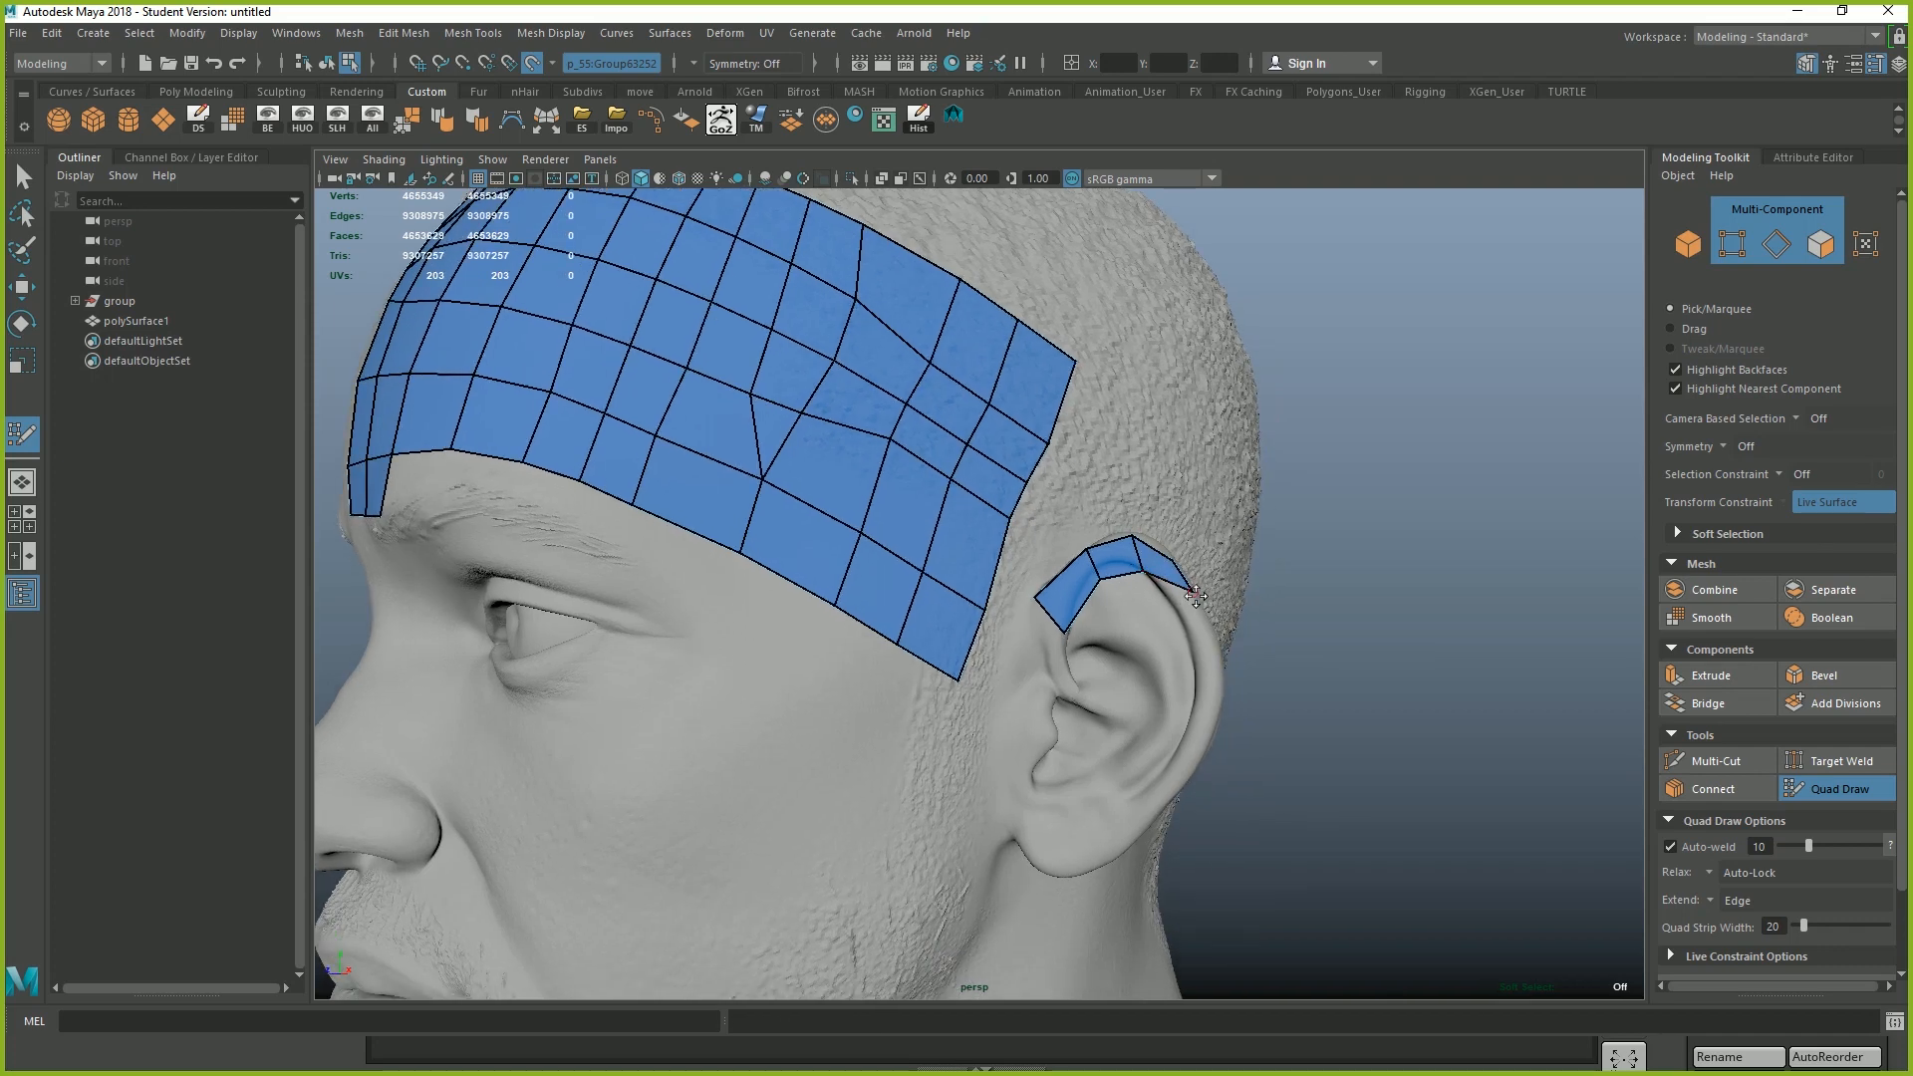
pyautogui.moveTo(1196, 596); pyautogui.dragTo(1157, 572)
# Continue the quad strip from the top of the ear down its back rim to the earlobe
pyautogui.keyDown('alt'); pyautogui.moveTo(1167, 594); pyautogui.dragTo(1172, 643); pyautogui.keyUp('alt')
pyautogui.keyDown('alt'); pyautogui.moveTo(1176, 643); pyautogui.dragTo(1126, 505, button='middle'); pyautogui.keyUp('alt')
pyautogui.moveTo(1118, 504); pyautogui.dragTo(1144, 541)
pyautogui.keyDown('alt'); pyautogui.moveTo(1146, 543); pyautogui.dragTo(1168, 526); pyautogui.keyUp('alt')
pyautogui.moveTo(1172, 467); pyautogui.dragTo(1139, 572)
pyautogui.moveTo(1135, 576); pyautogui.dragTo(1074, 646)
pyautogui.moveTo(1073, 647); pyautogui.dragTo(1060, 665)
# Continue the strip around the earlobe and up the front of the ear, closing the ring of quads
pyautogui.keyDown('alt'); pyautogui.moveTo(1062, 662); pyautogui.dragTo(988, 614); pyautogui.keyUp('alt')
pyautogui.keyDown('alt'); pyautogui.moveTo(989, 616); pyautogui.dragTo(1024, 634); pyautogui.keyUp('alt')
pyautogui.moveTo(1025, 636); pyautogui.dragTo(1026, 609)
pyautogui.moveTo(1042, 634); pyautogui.dragTo(1043, 446)
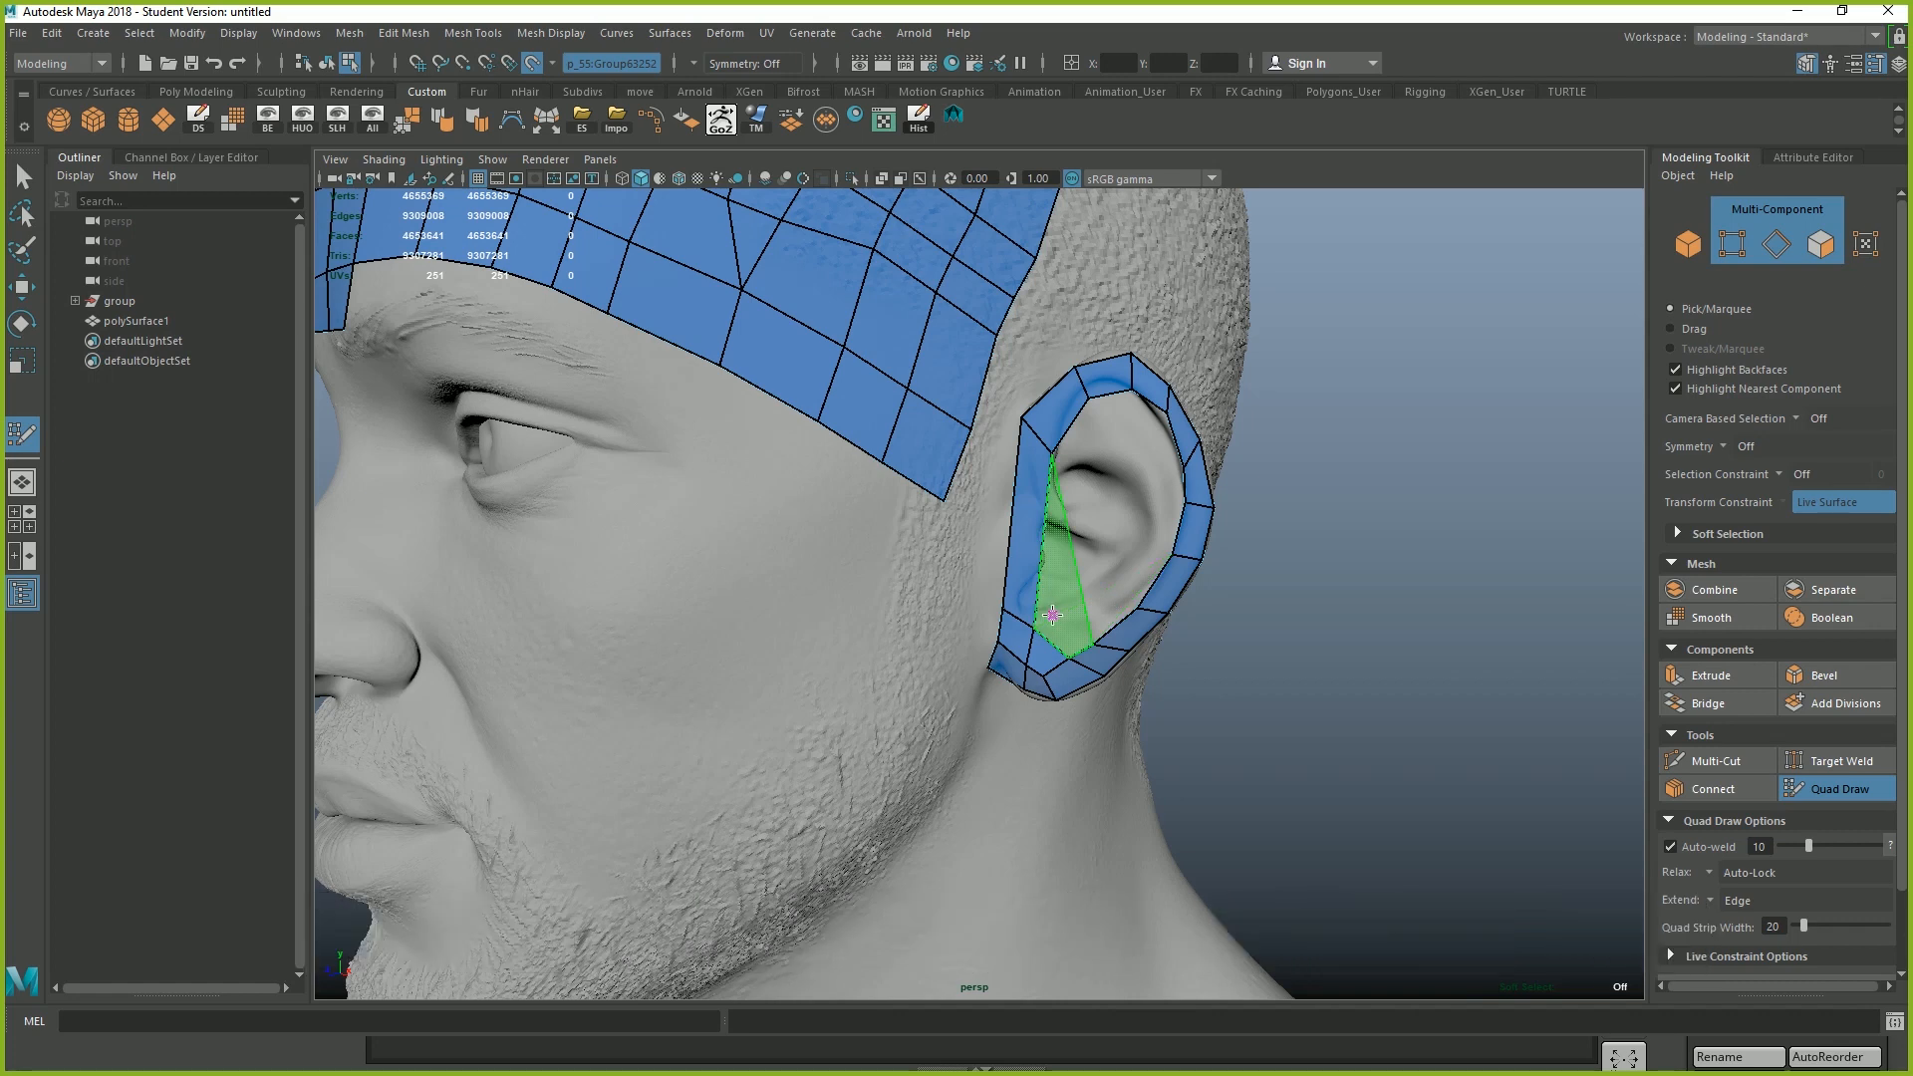
# Fill the inside of the ear ring with faces and merge the remaining gap at the top of the ear
pyautogui.keyDown('shift'); pyautogui.click(1054, 614); pyautogui.keyUp('shift')
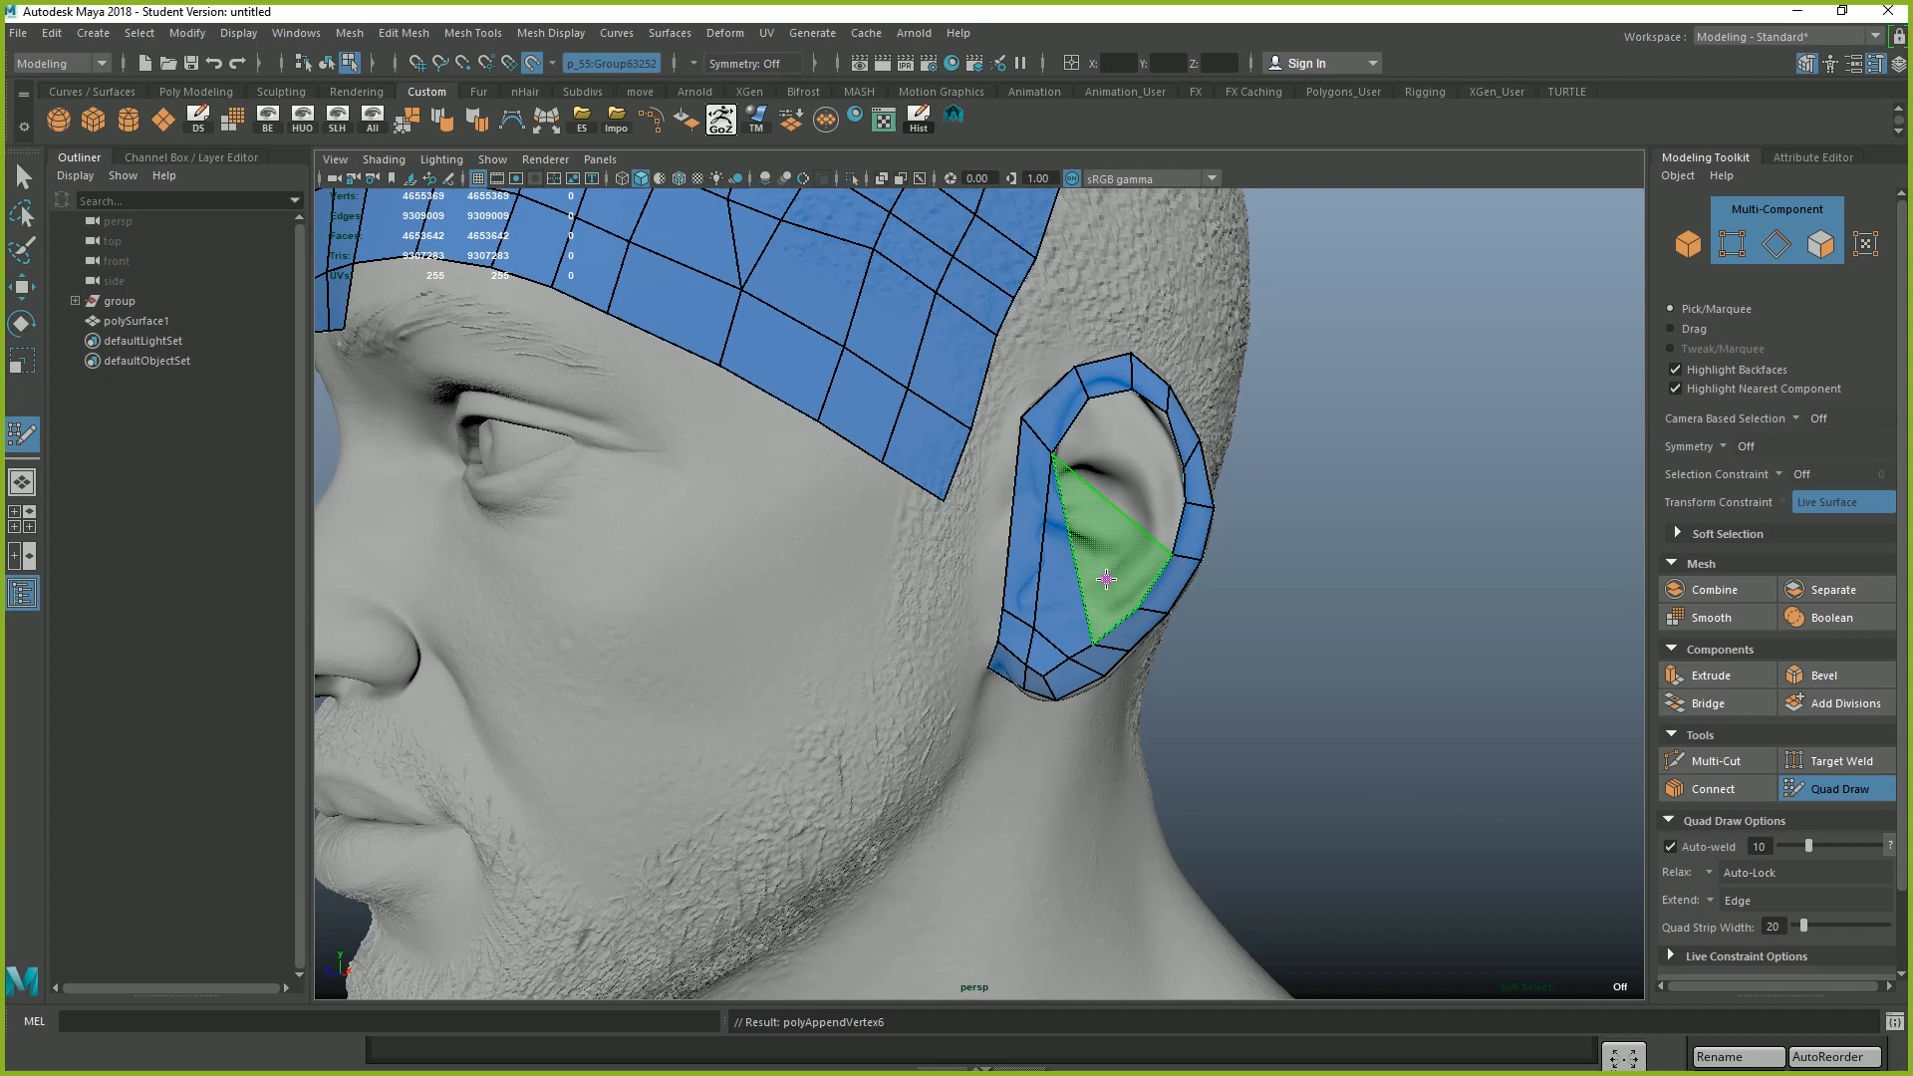
pyautogui.keyDown('shift'); pyautogui.click(1106, 579); pyautogui.keyUp('shift')
pyautogui.keyDown('shift'); pyautogui.click(1138, 496); pyautogui.keyUp('shift')
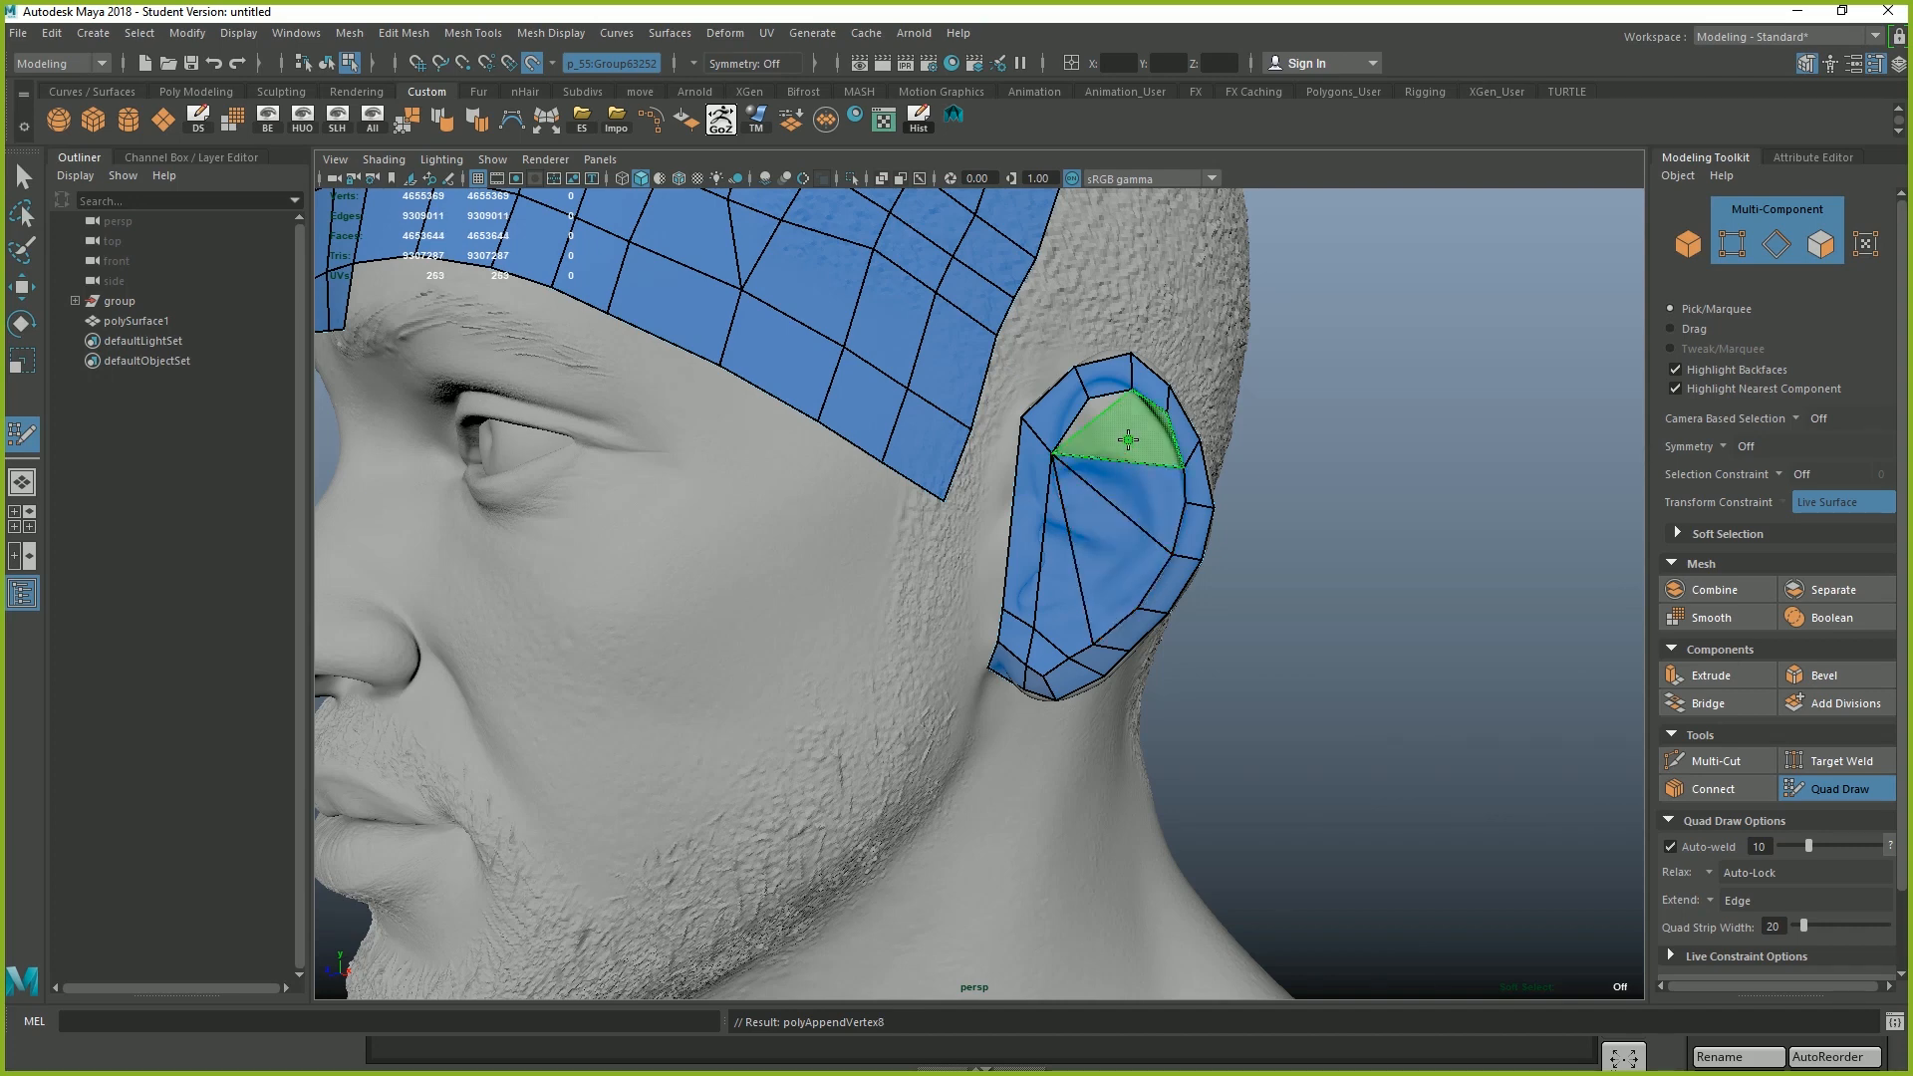
pyautogui.keyDown('shift'); pyautogui.click(1128, 439); pyautogui.keyUp('shift')
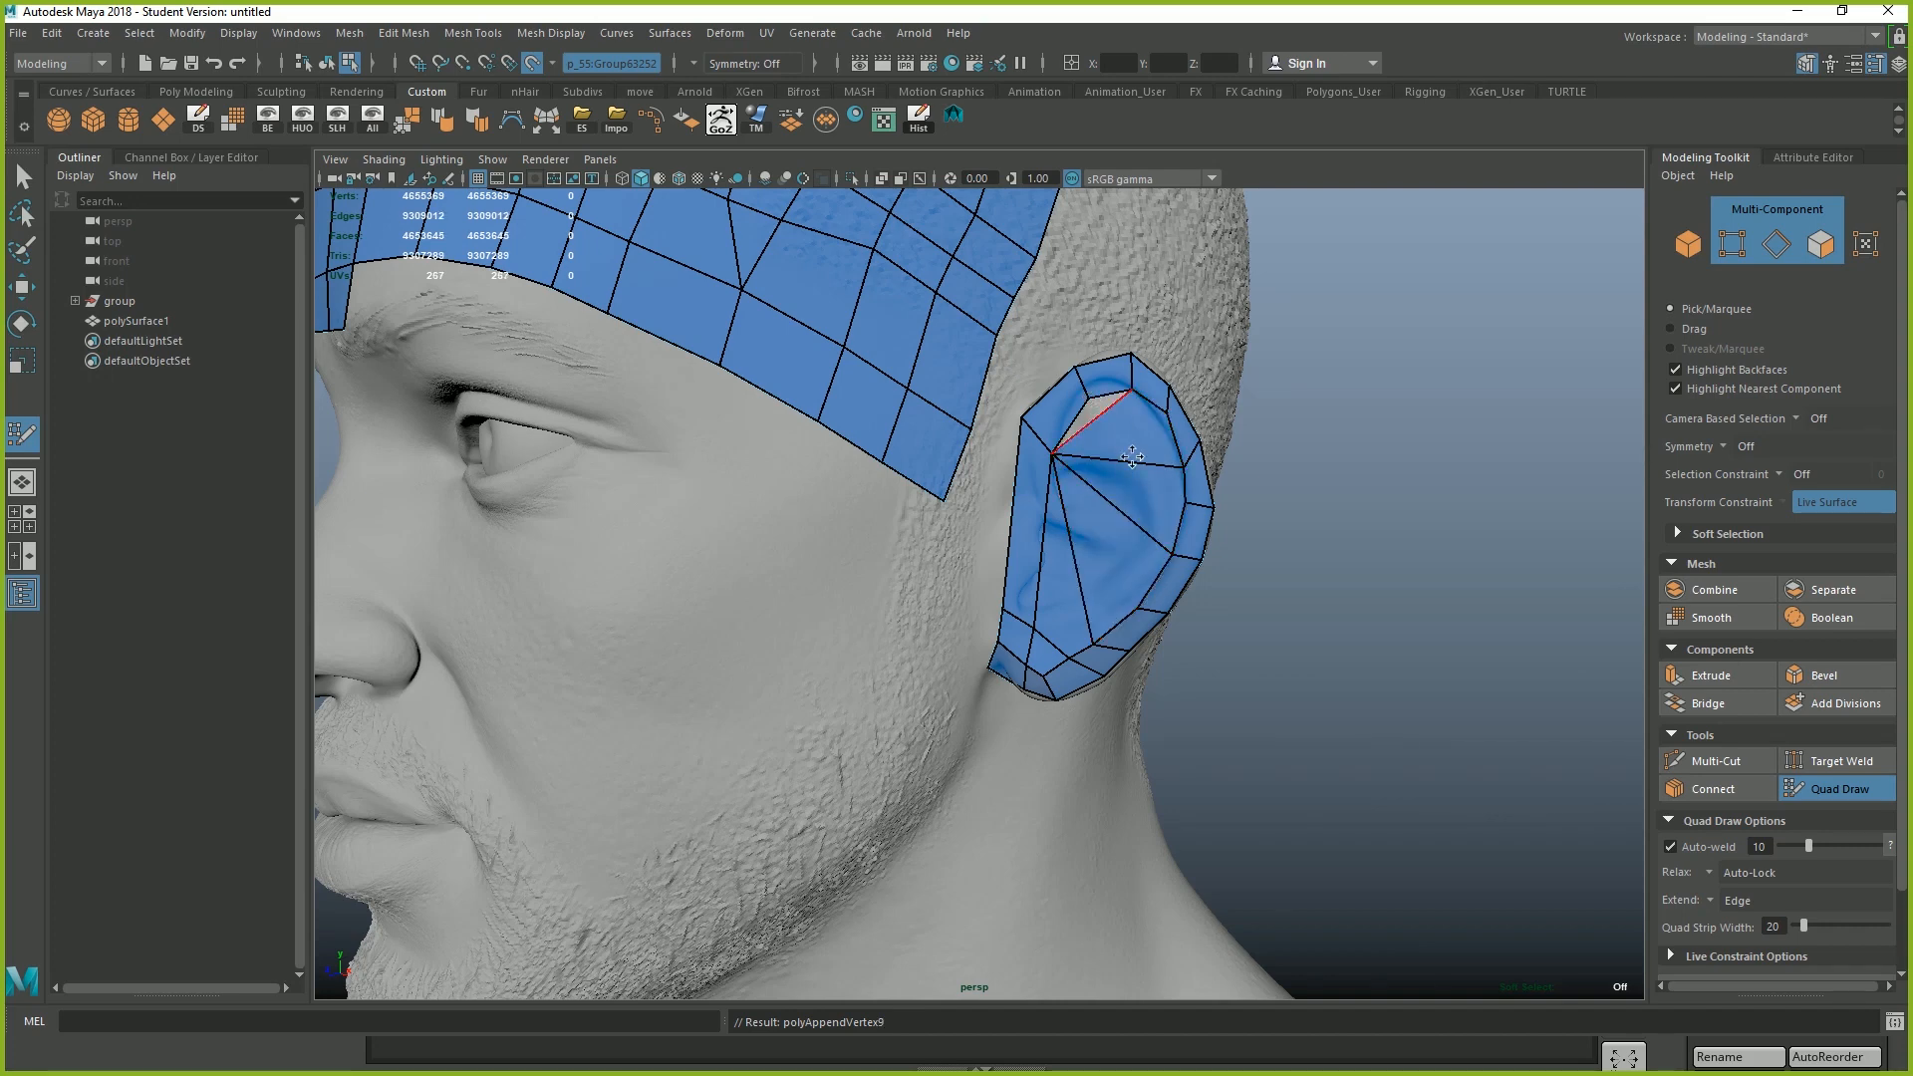
pyautogui.scroll(3, 1117, 399)
pyautogui.keyDown('alt'); pyautogui.moveTo(1118, 360); pyautogui.dragTo(1040, 476, button='middle'); pyautogui.keyUp('alt')
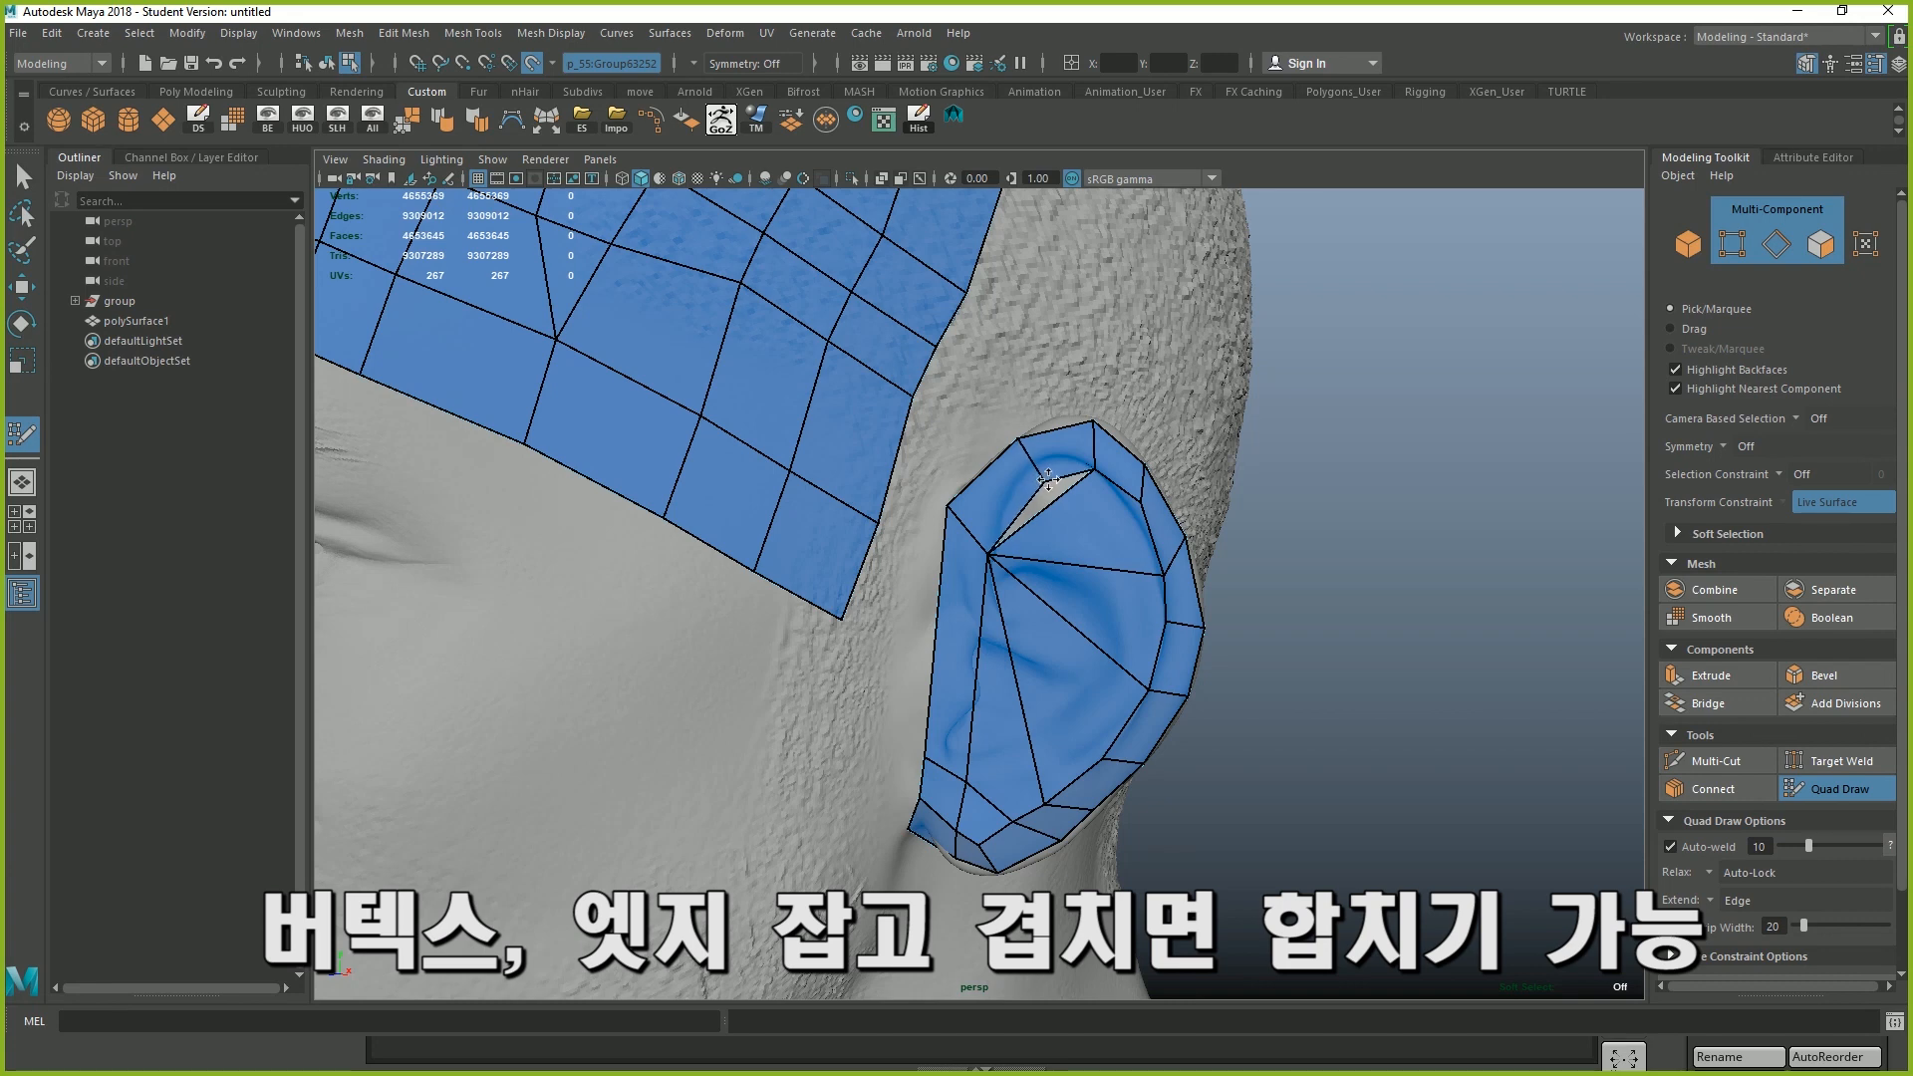
pyautogui.moveTo(1066, 469); pyautogui.dragTo(903, 479)
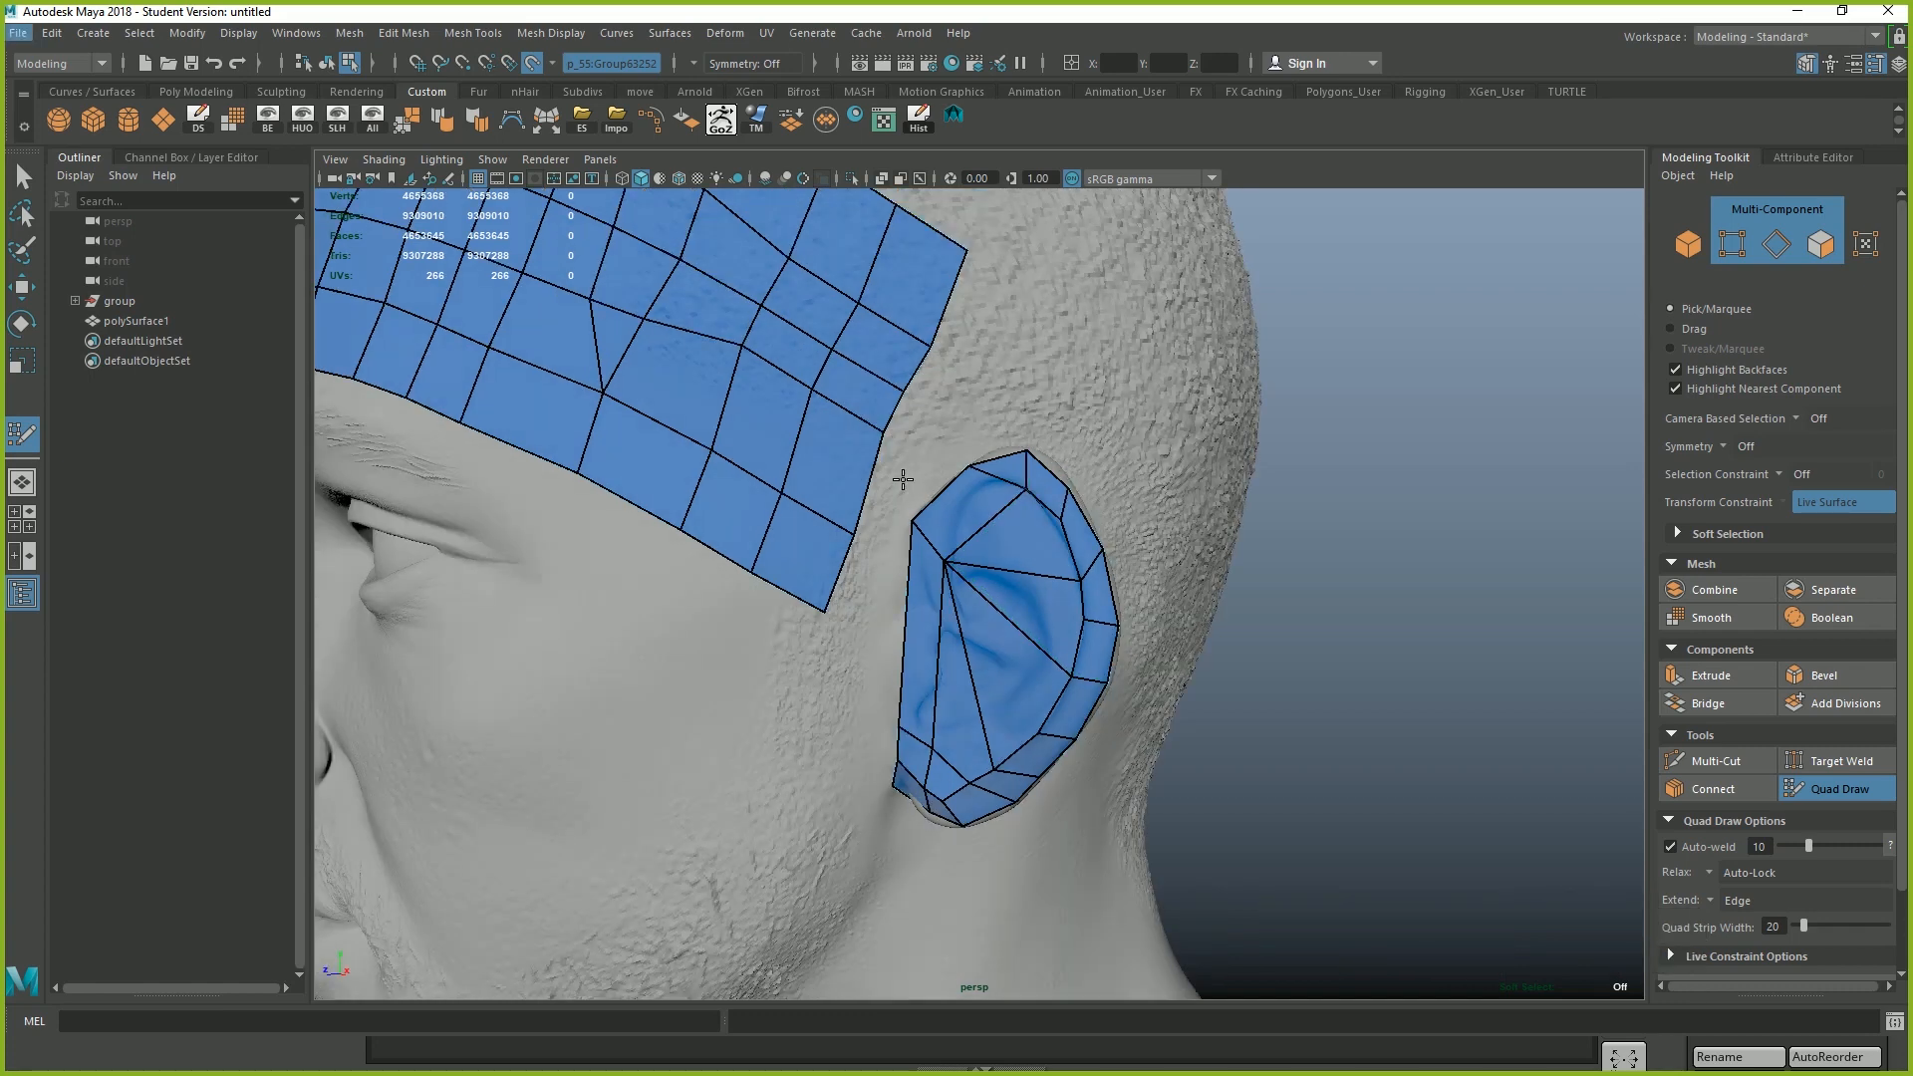
# Fill a quad connecting the temple patch's outer border to the ear's upper front edge
pyautogui.press('shift')
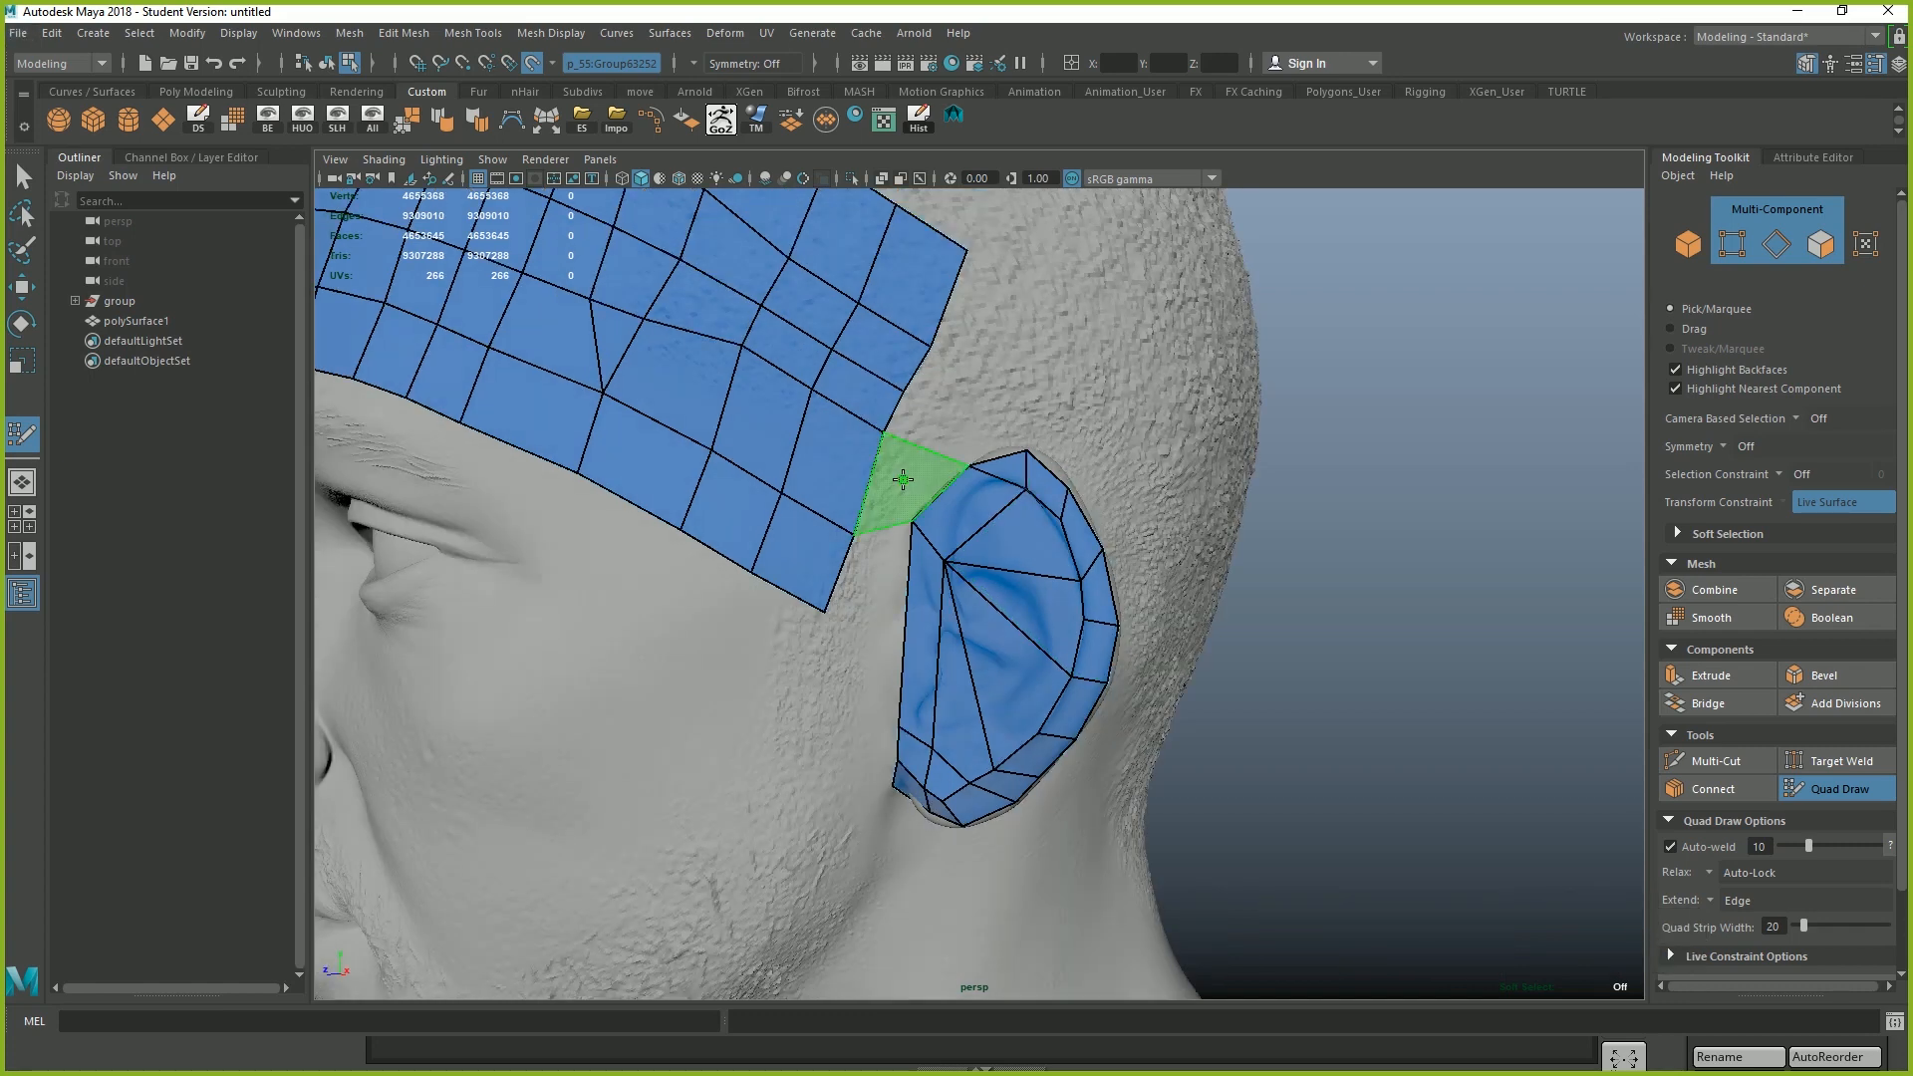
pyautogui.keyDown('shift'); pyautogui.click(903, 480); pyautogui.keyUp('shift')
pyautogui.moveTo(903, 480)
pyautogui.keyDown('alt'); pyautogui.mouseDown()
pyautogui.moveTo(928, 513)
pyautogui.moveTo(893, 568)
pyautogui.mouseUp(); pyautogui.keyUp('alt')
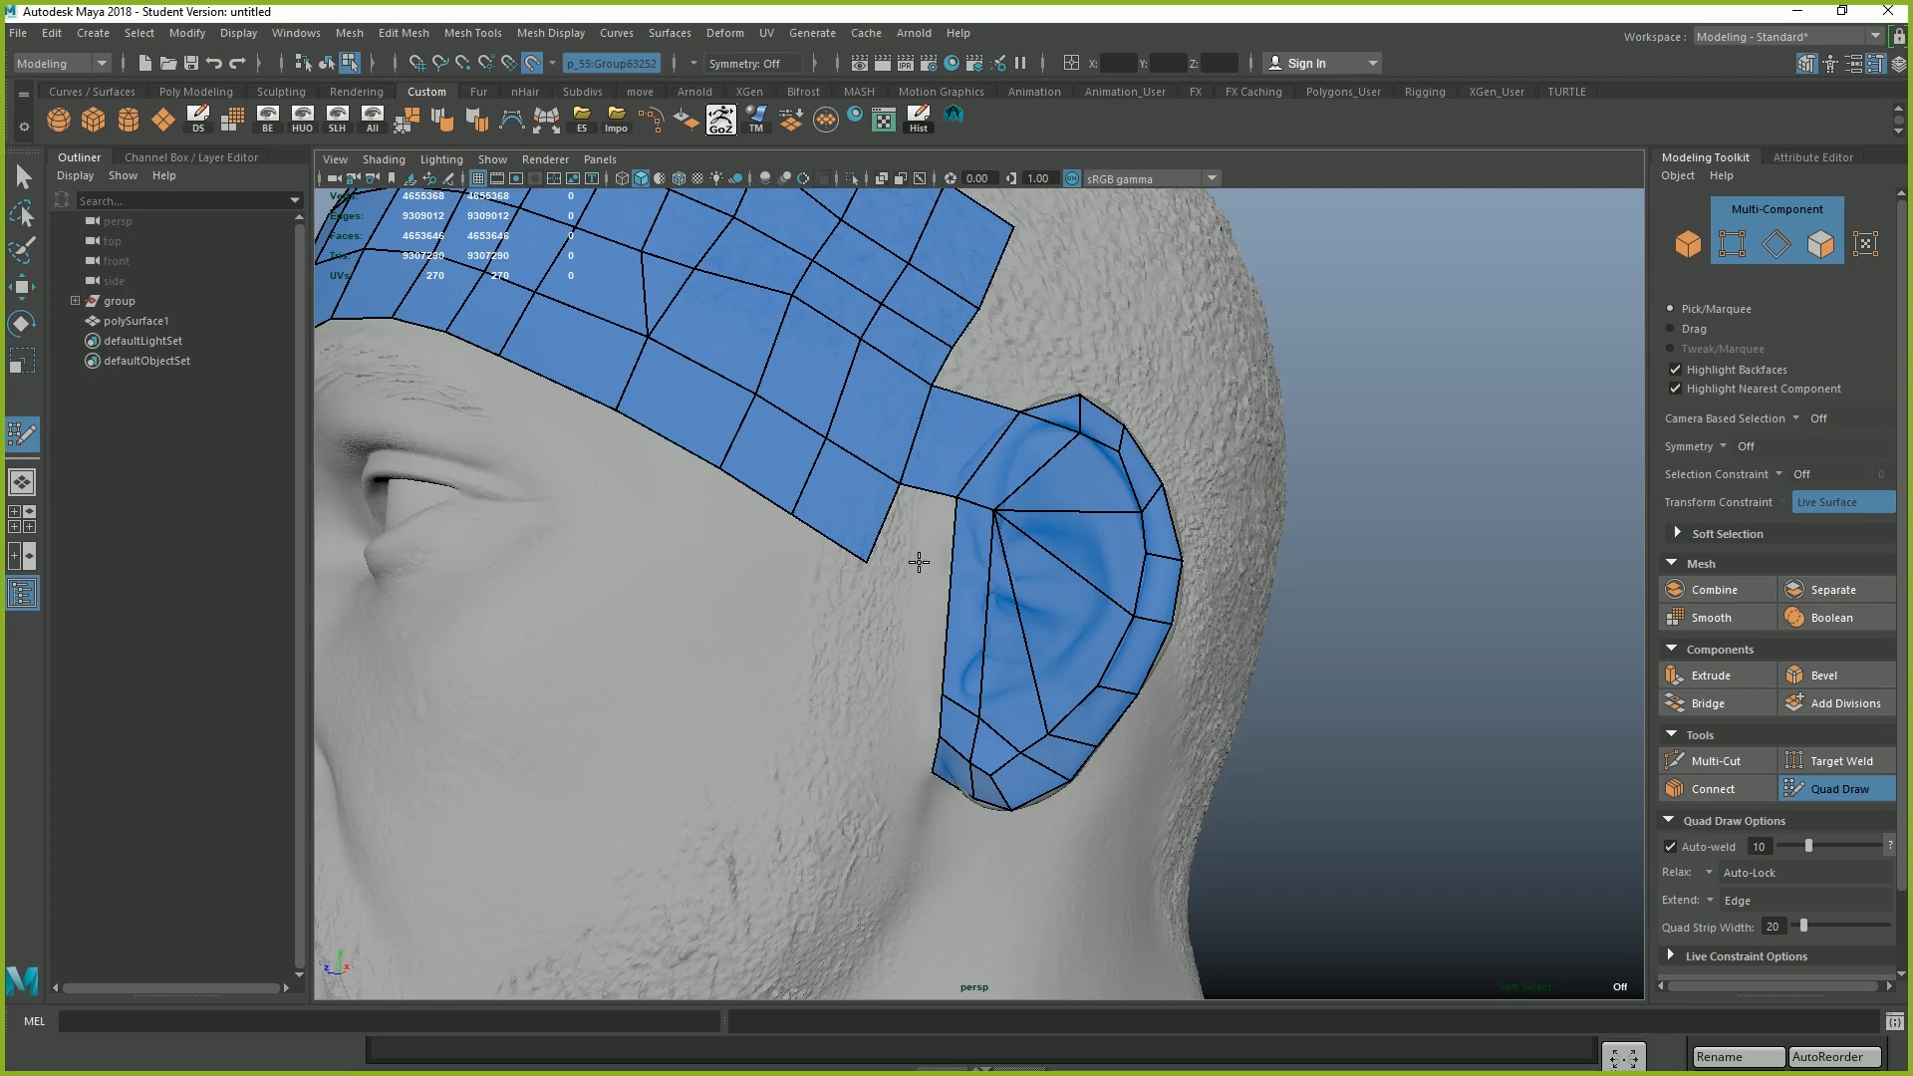
# Cut a new edge across the strip in front of the ear and fill the quad between it and the patch's lower corner
pyautogui.click(1710, 760)
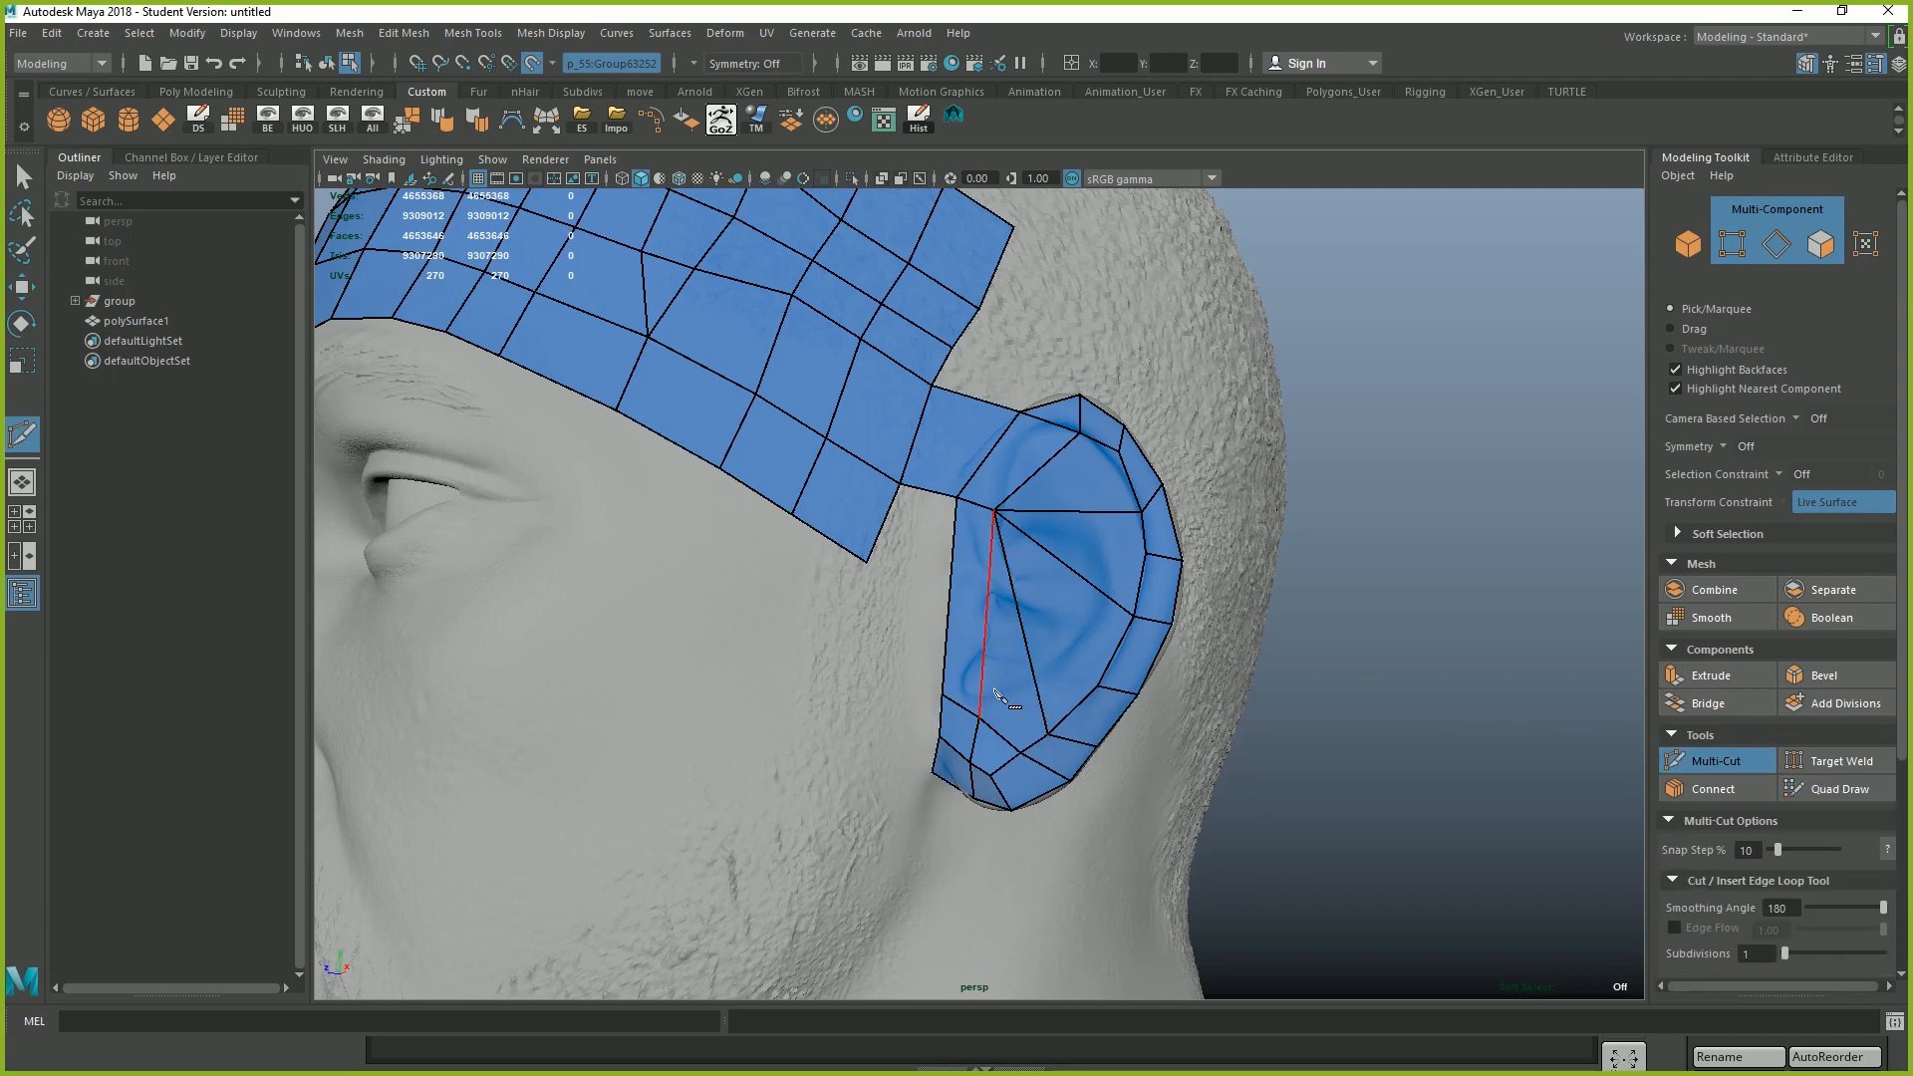
pyautogui.click(947, 604)
pyautogui.click(986, 612)
pyautogui.hotkey('ctrl', 'shift', 'q')
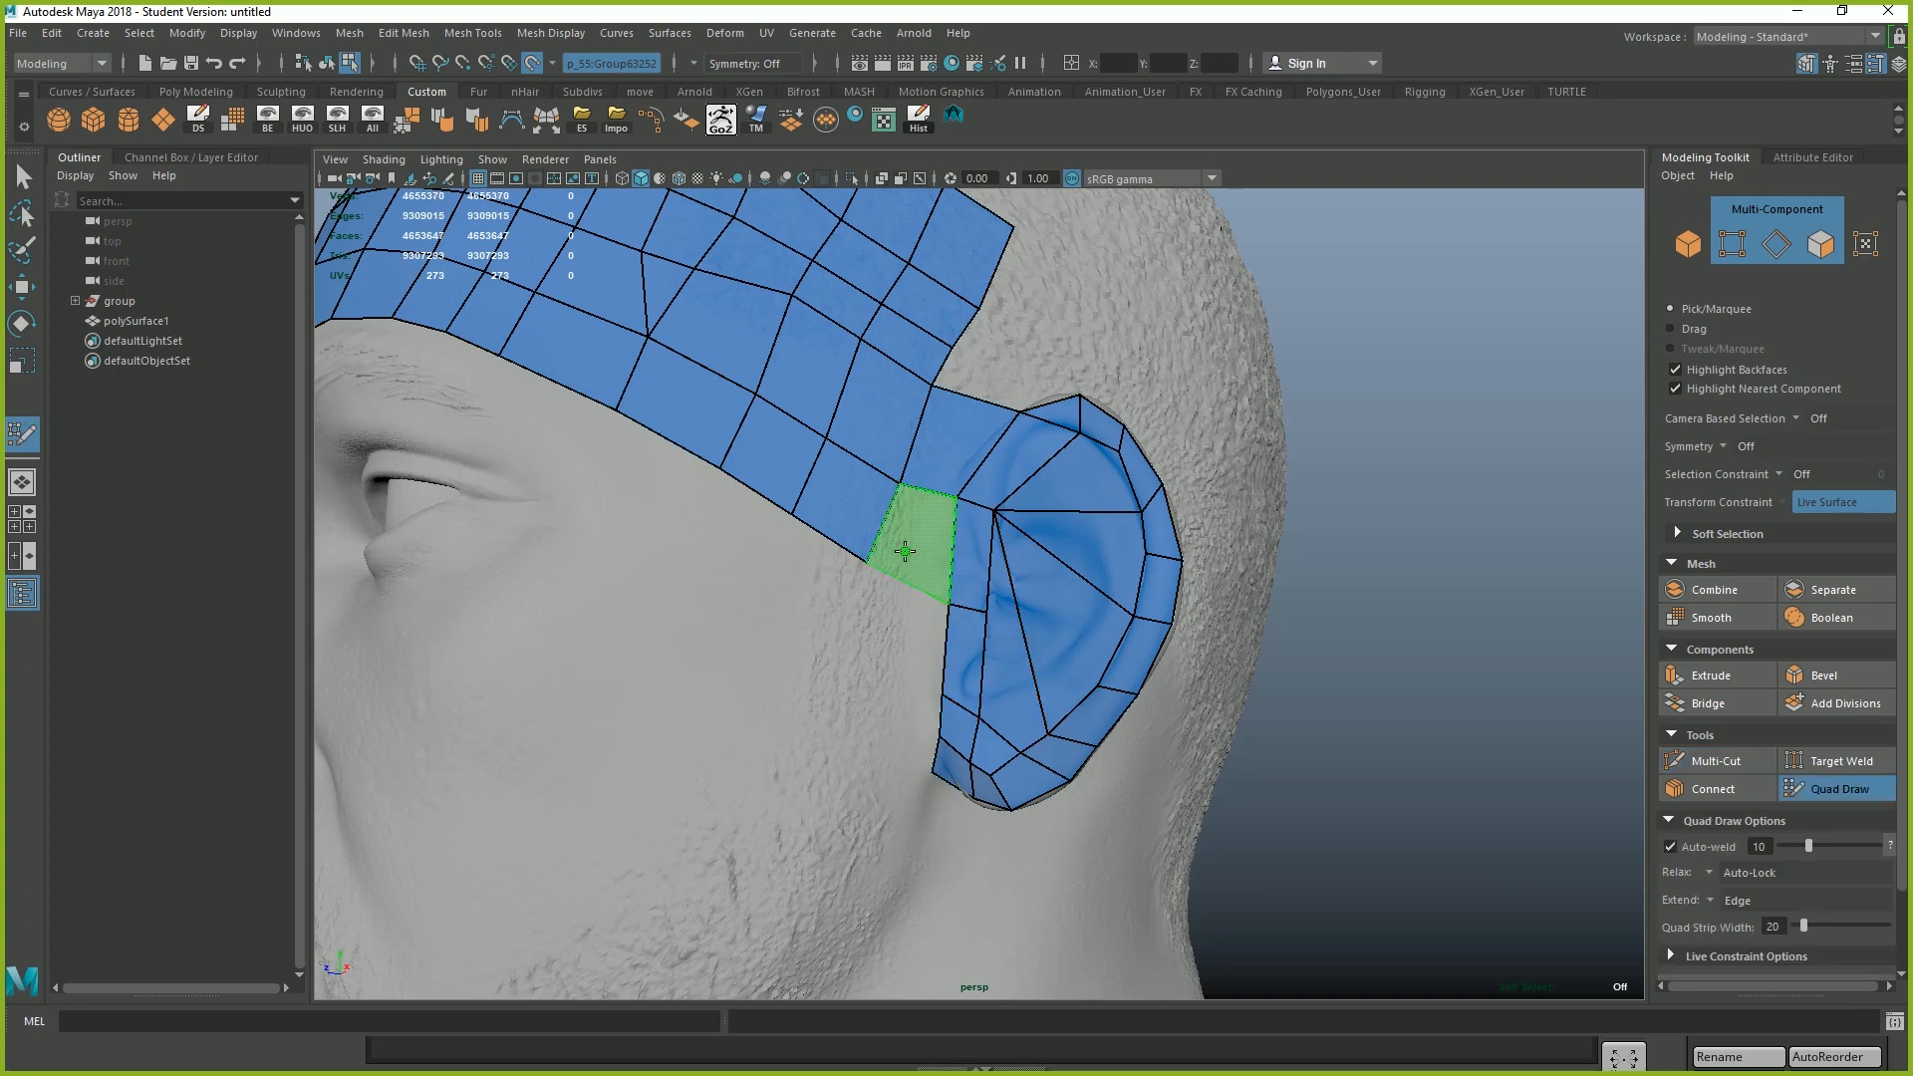
pyautogui.keyDown('shift'); pyautogui.click(904, 551); pyautogui.keyUp('shift')
pyautogui.moveTo(907, 554)
pyautogui.keyDown('alt'); pyautogui.mouseDown()
pyautogui.moveTo(900, 618)
pyautogui.moveTo(1037, 543)
pyautogui.mouseUp(); pyautogui.keyUp('alt')
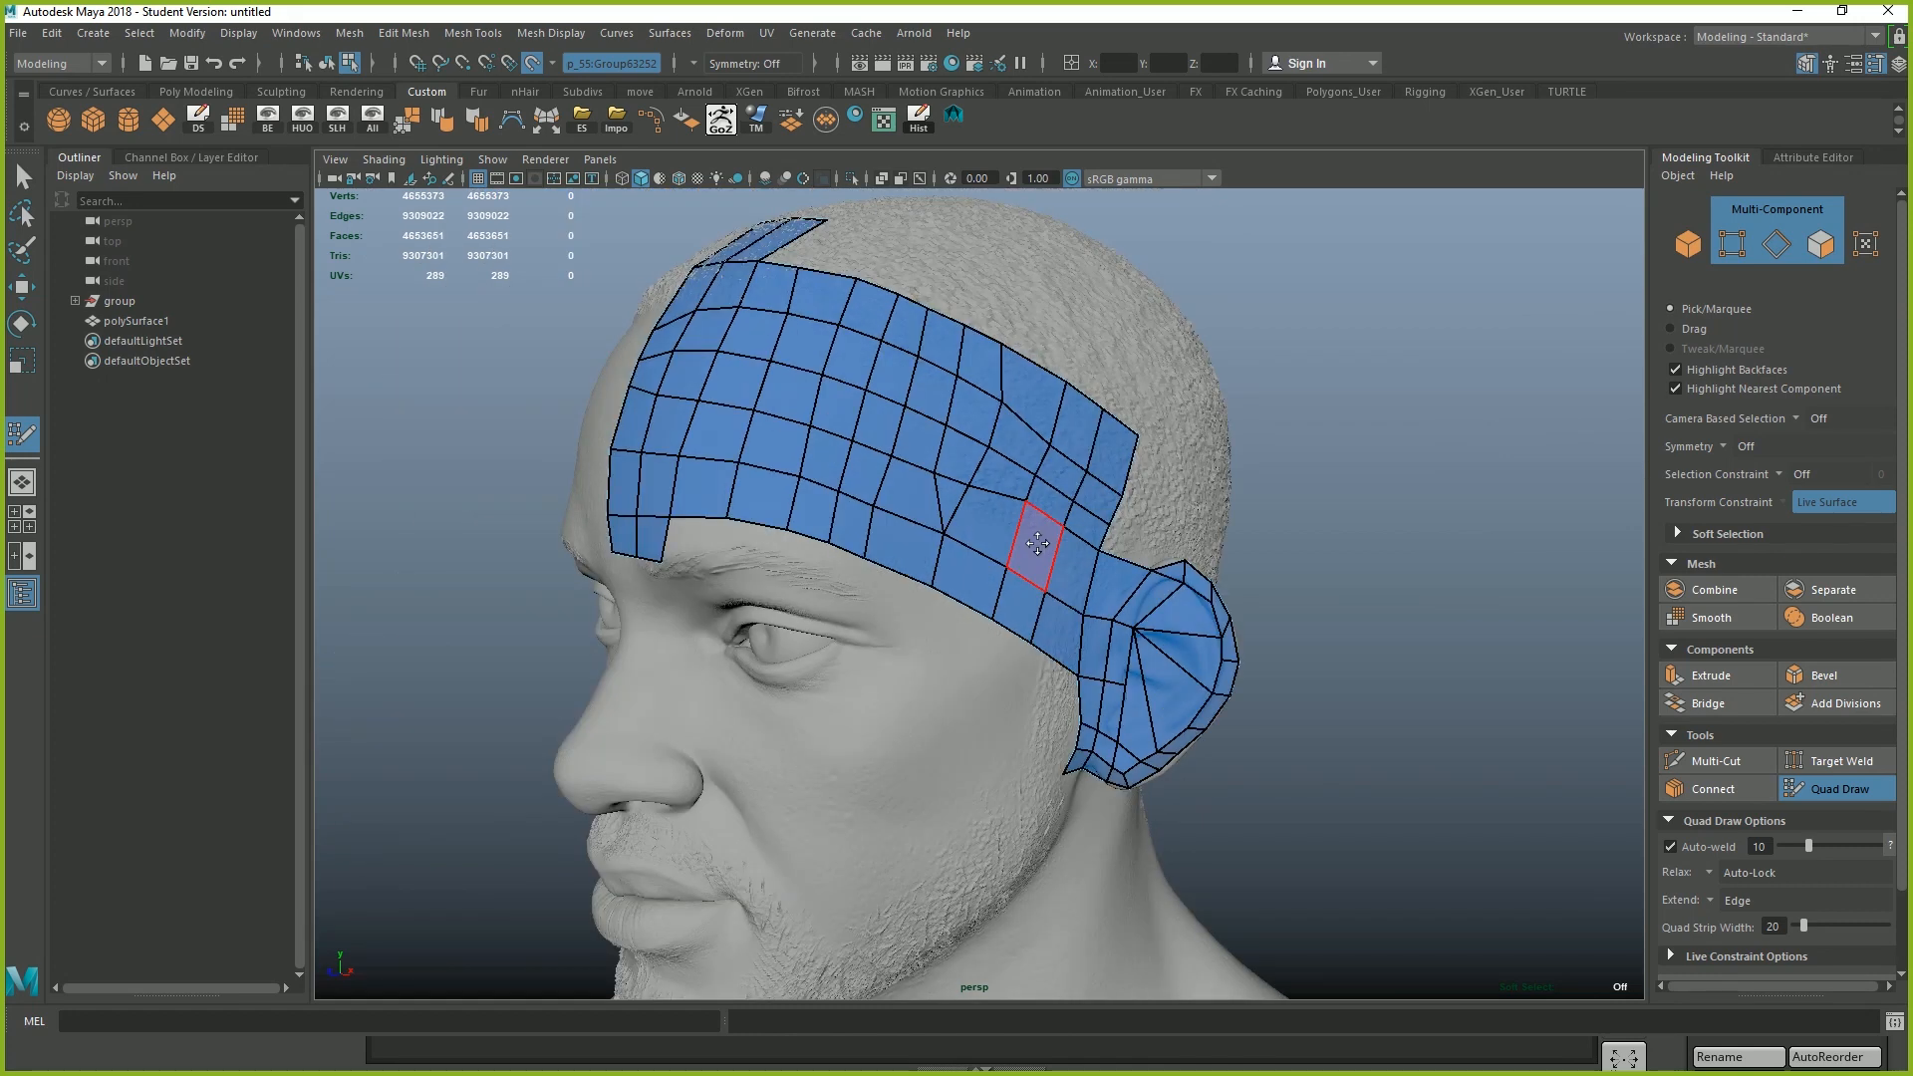
# Try to move a single face at the patch's lower temple border with the live surface still active, and undo the move
pyautogui.press('q')
pyautogui.moveTo(1036, 541)
pyautogui.keyDown('alt'); pyautogui.mouseDown()
pyautogui.moveTo(1068, 547)
pyautogui.moveTo(999, 595)
pyautogui.moveTo(1018, 610)
pyautogui.moveTo(1016, 559)
pyautogui.moveTo(1037, 585)
pyautogui.mouseUp(); pyautogui.keyUp('alt')
pyautogui.doubleClick(1015, 640)
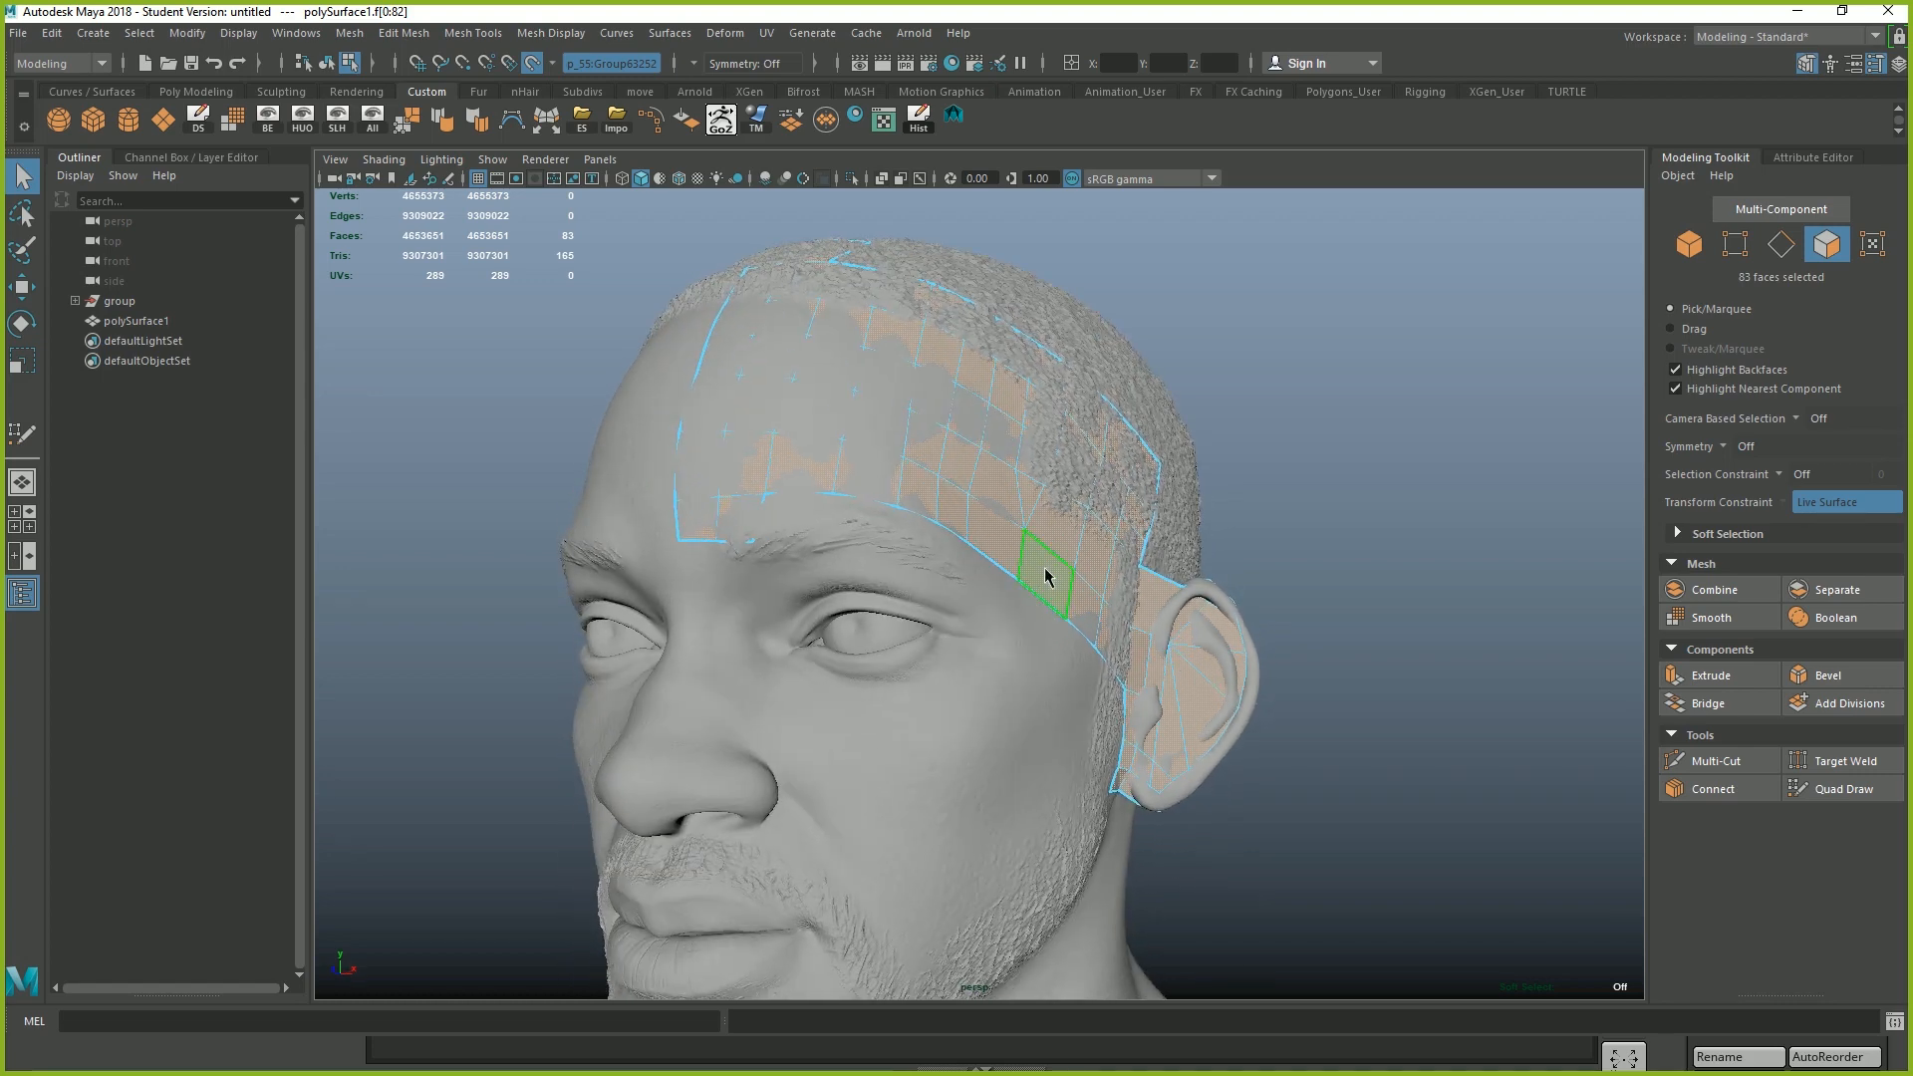
pyautogui.click(1055, 594)
pyautogui.press('w')
pyautogui.keyDown('alt'); pyautogui.moveTo(1056, 596); pyautogui.dragTo(1156, 525); pyautogui.keyUp('alt')
pyautogui.hotkey('ctrl', 'z')
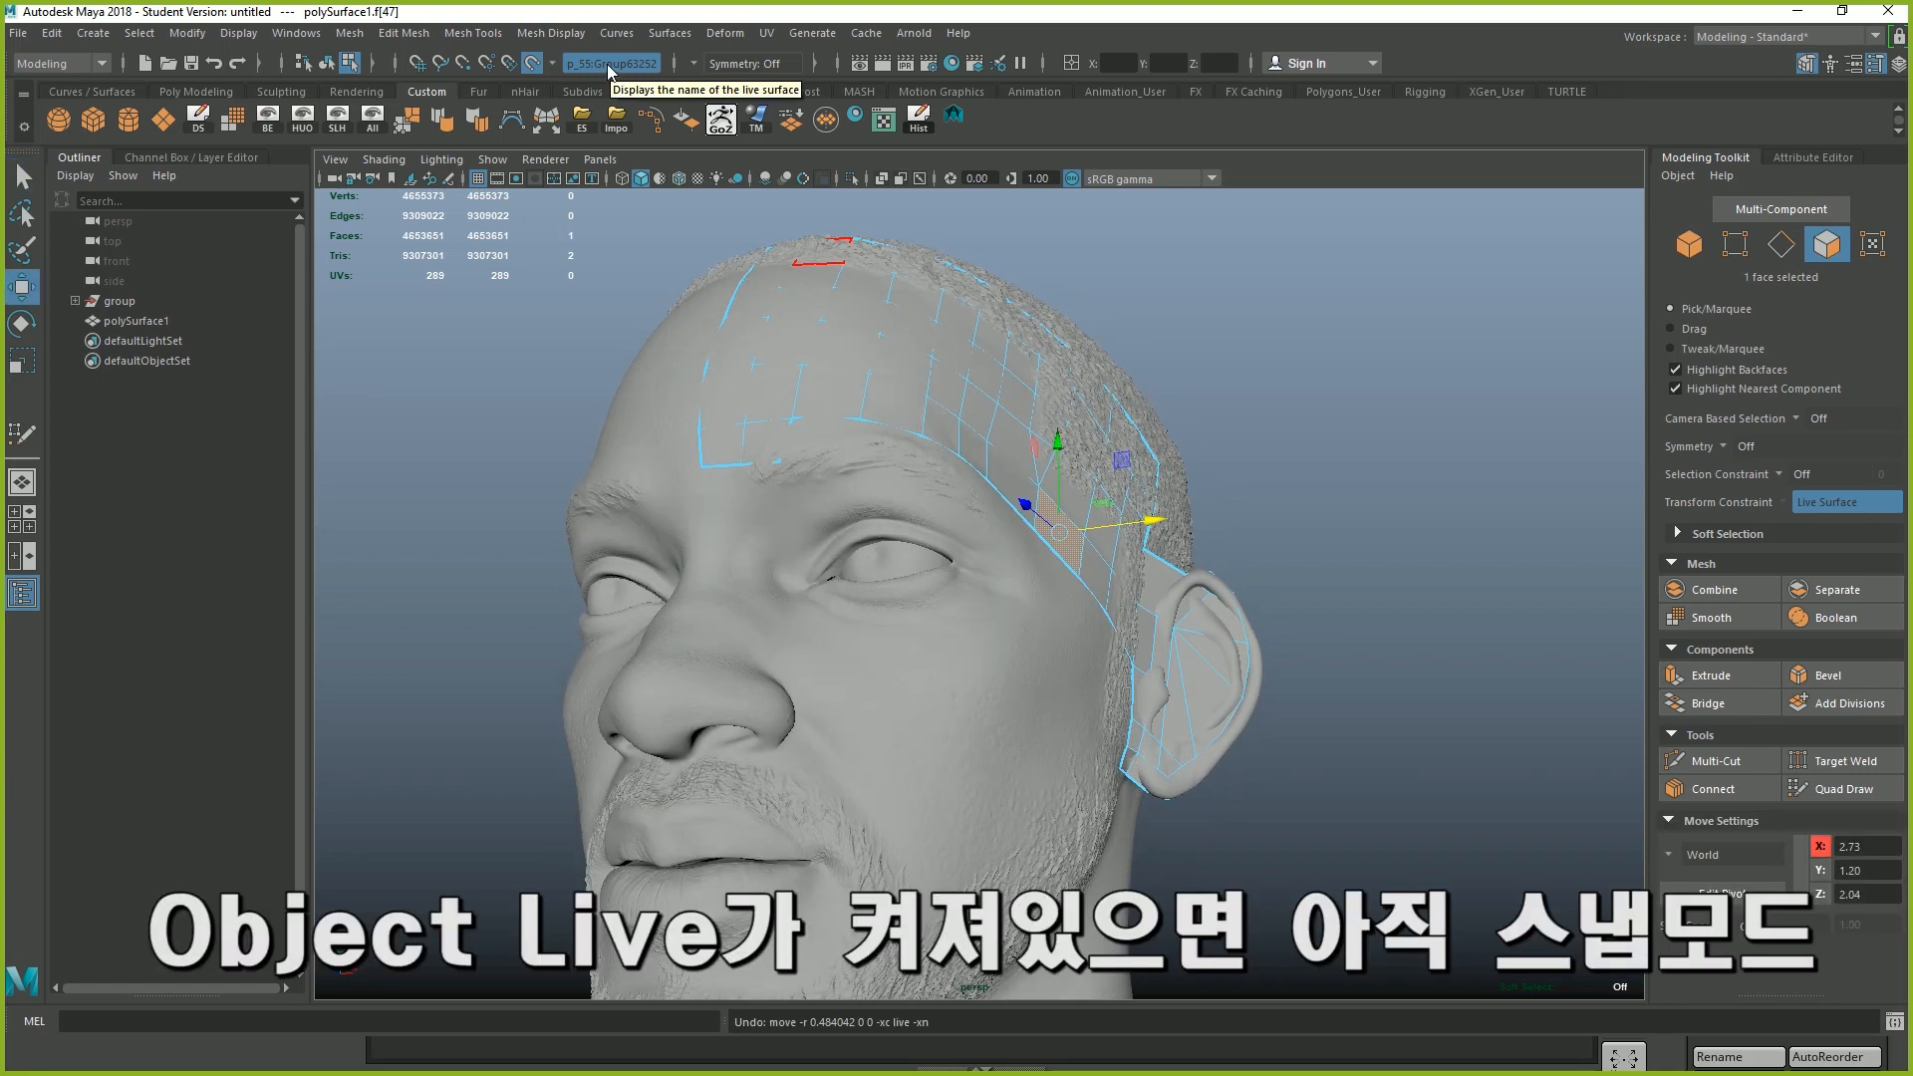
# Switch to edge selection and pick an edge on the patch's lower temple border with the Move tool
pyautogui.moveTo(1111, 513); pyautogui.dragTo(898, 423)
pyautogui.moveTo(1028, 425)
pyautogui.mouseDown()
pyautogui.moveTo(1060, 414)
pyautogui.moveTo(1027, 422)
pyautogui.mouseUp()
pyautogui.keyDown('alt'); pyautogui.moveTo(984, 487); pyautogui.dragTo(1022, 607); pyautogui.keyUp('alt')
pyautogui.press('F10')
pyautogui.press('q')
pyautogui.click(954, 554)
pyautogui.press('w')
pyautogui.click(906, 596)
pyautogui.click(932, 586)
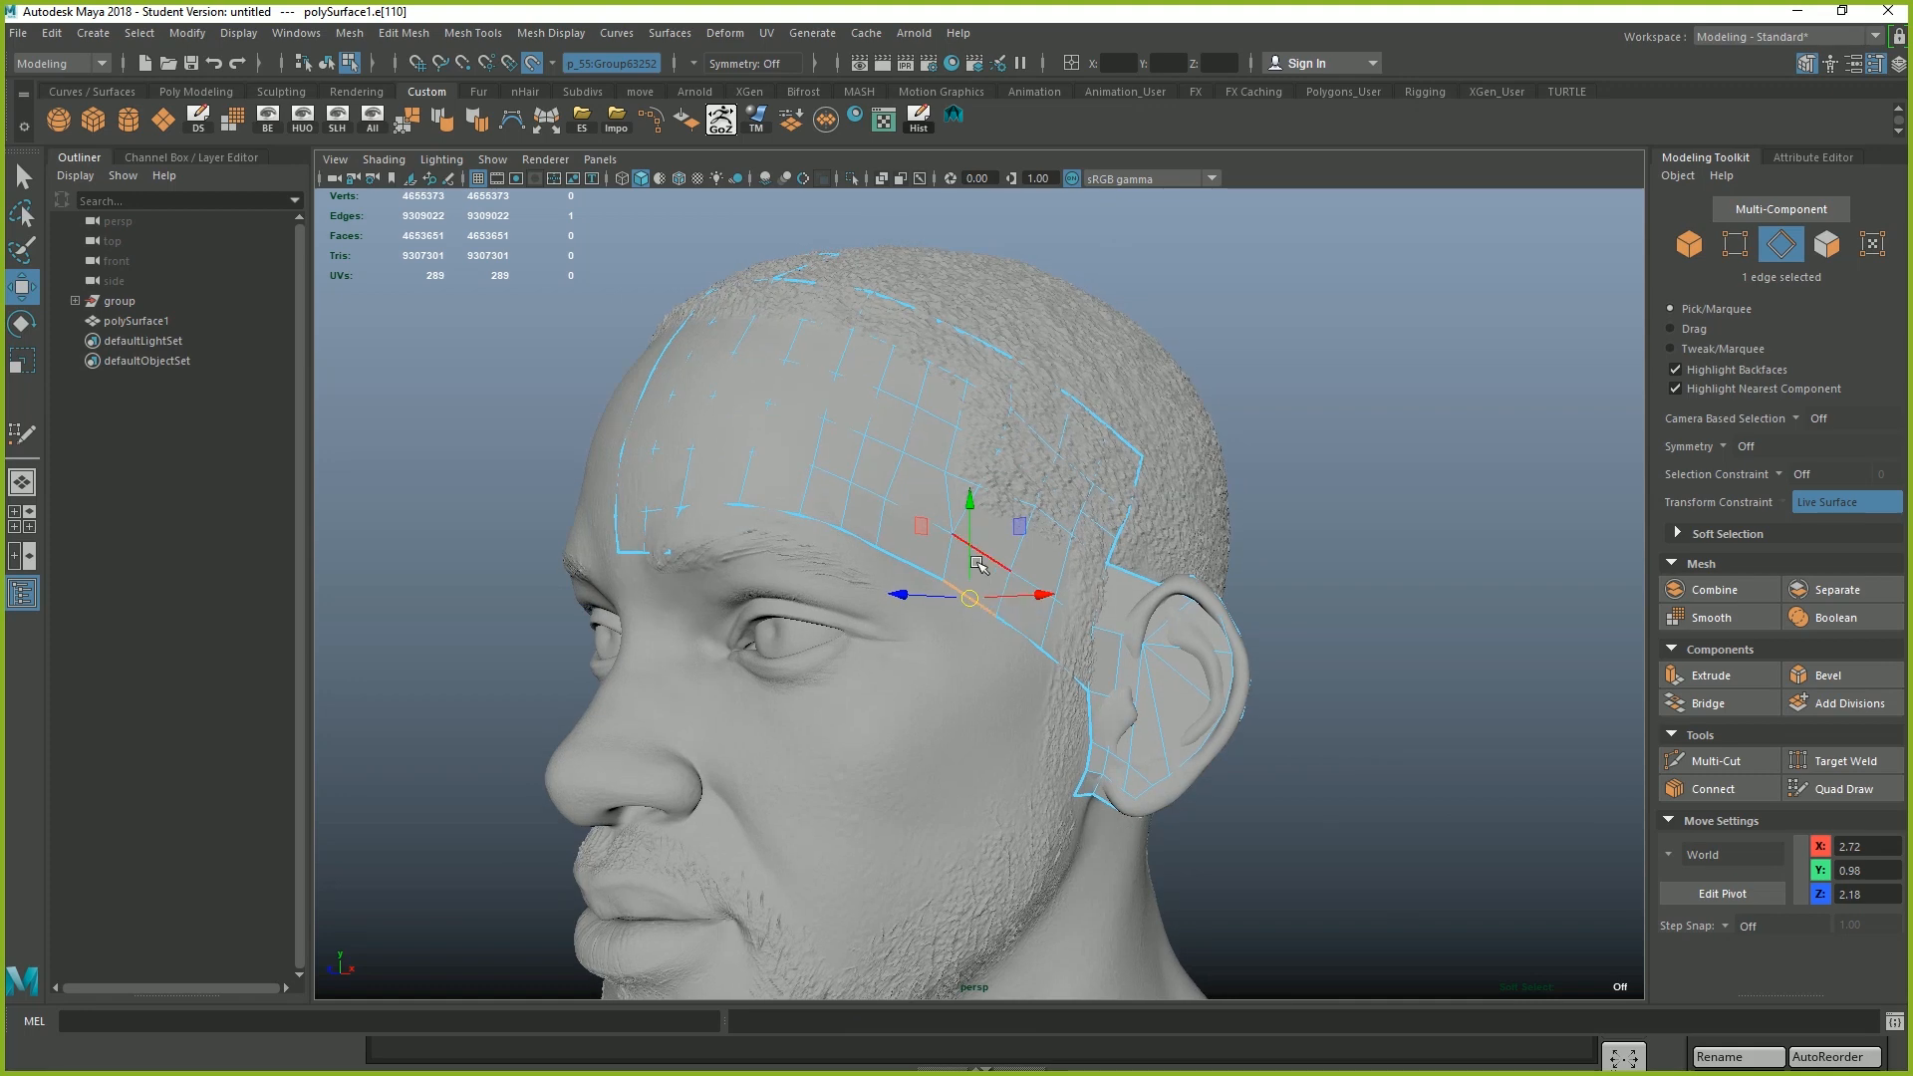
# Return to object selection, turn off the live surface, and select the low-poly mesh with the Move tool
pyautogui.press('q')
pyautogui.press('F8')
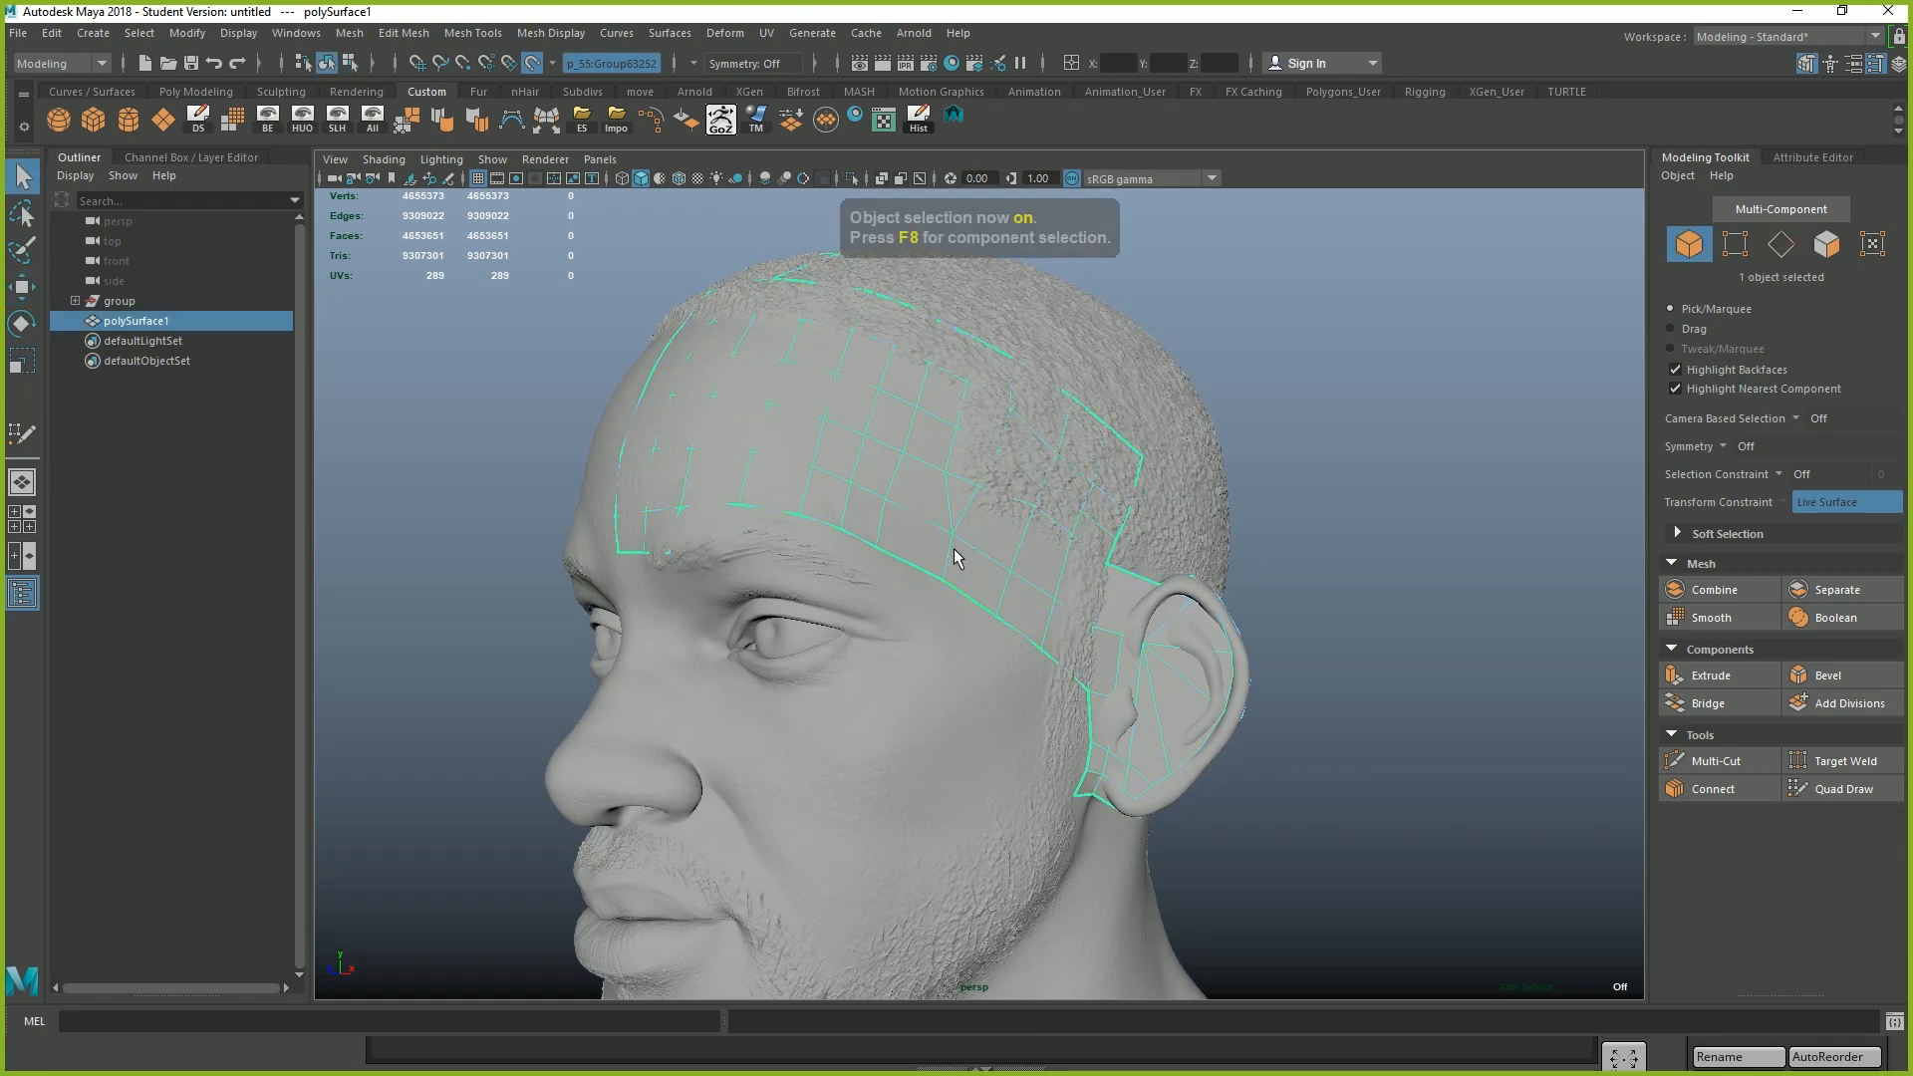
pyautogui.click(531, 64)
pyautogui.keyDown('alt'); pyautogui.moveTo(598, 250); pyautogui.dragTo(1186, 627); pyautogui.keyUp('alt')
pyautogui.click(1186, 625)
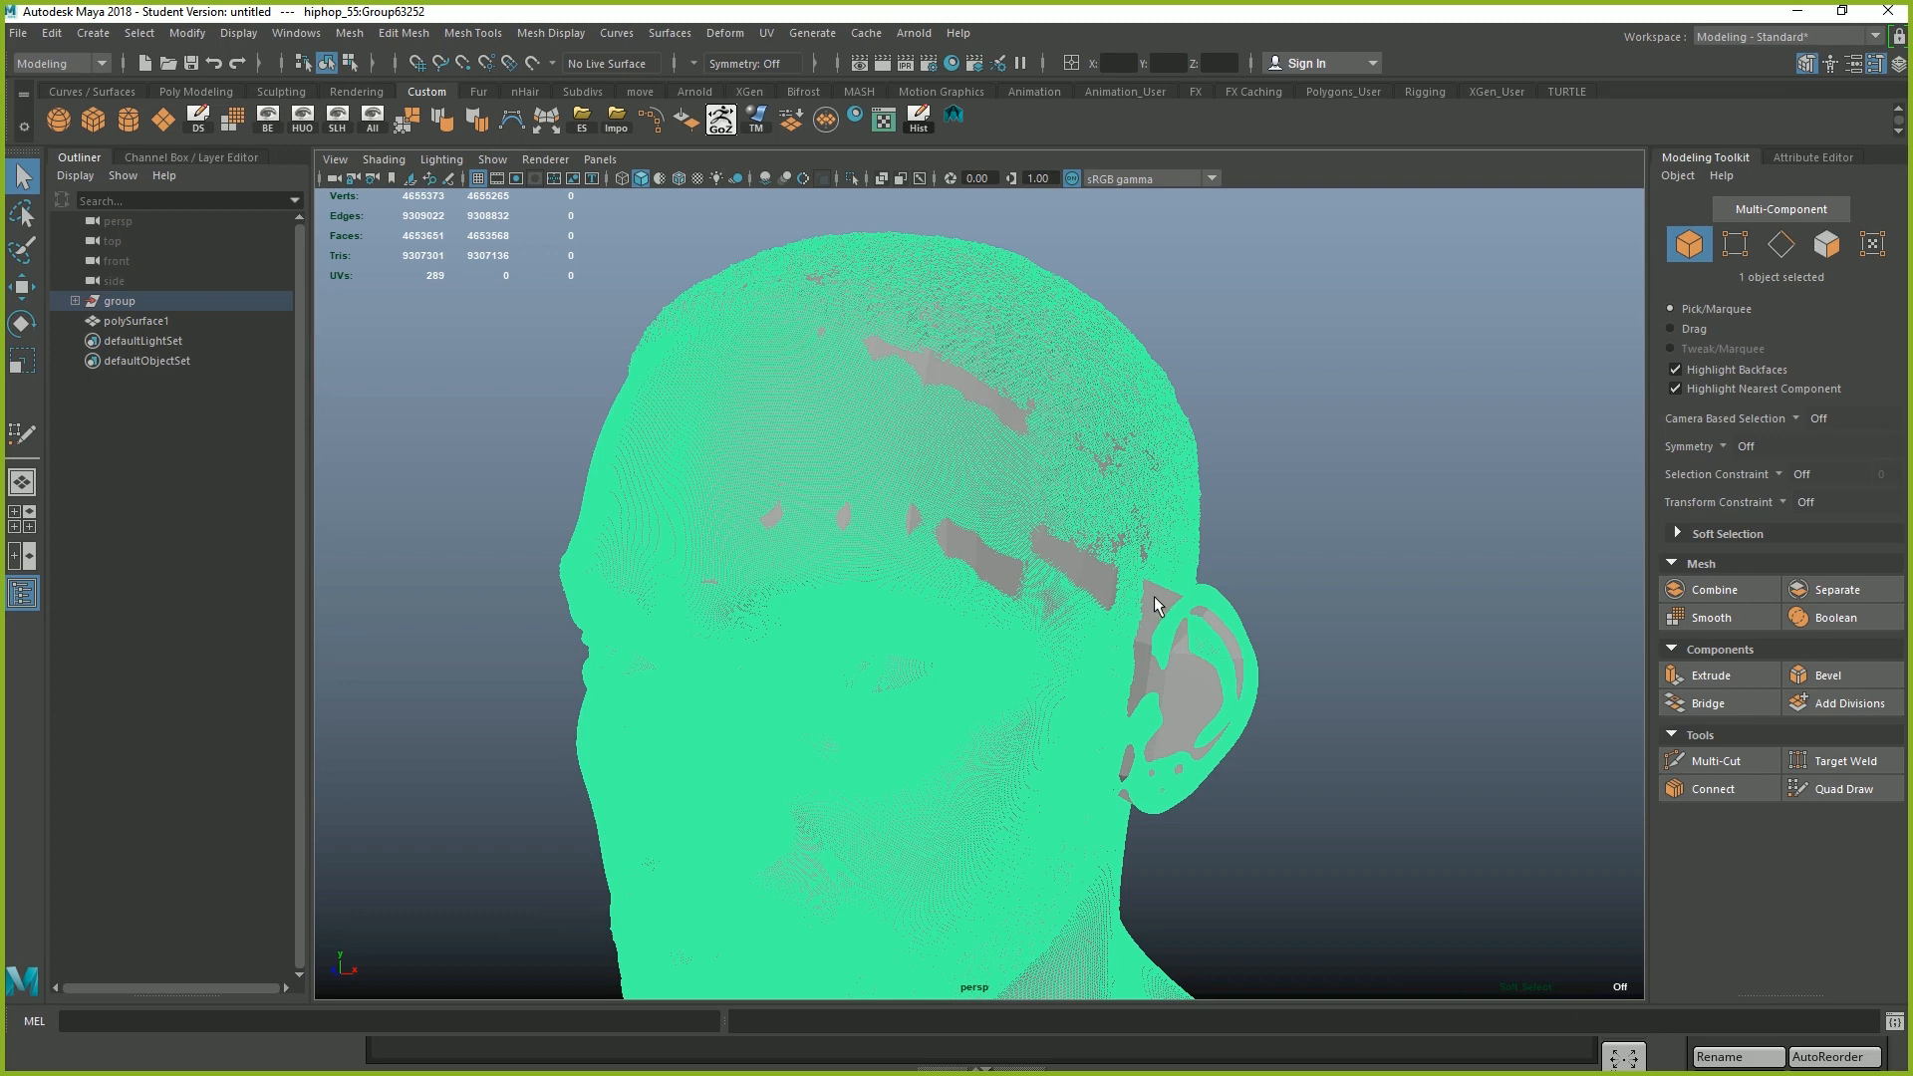
pyautogui.click(1186, 623)
pyautogui.press('w')
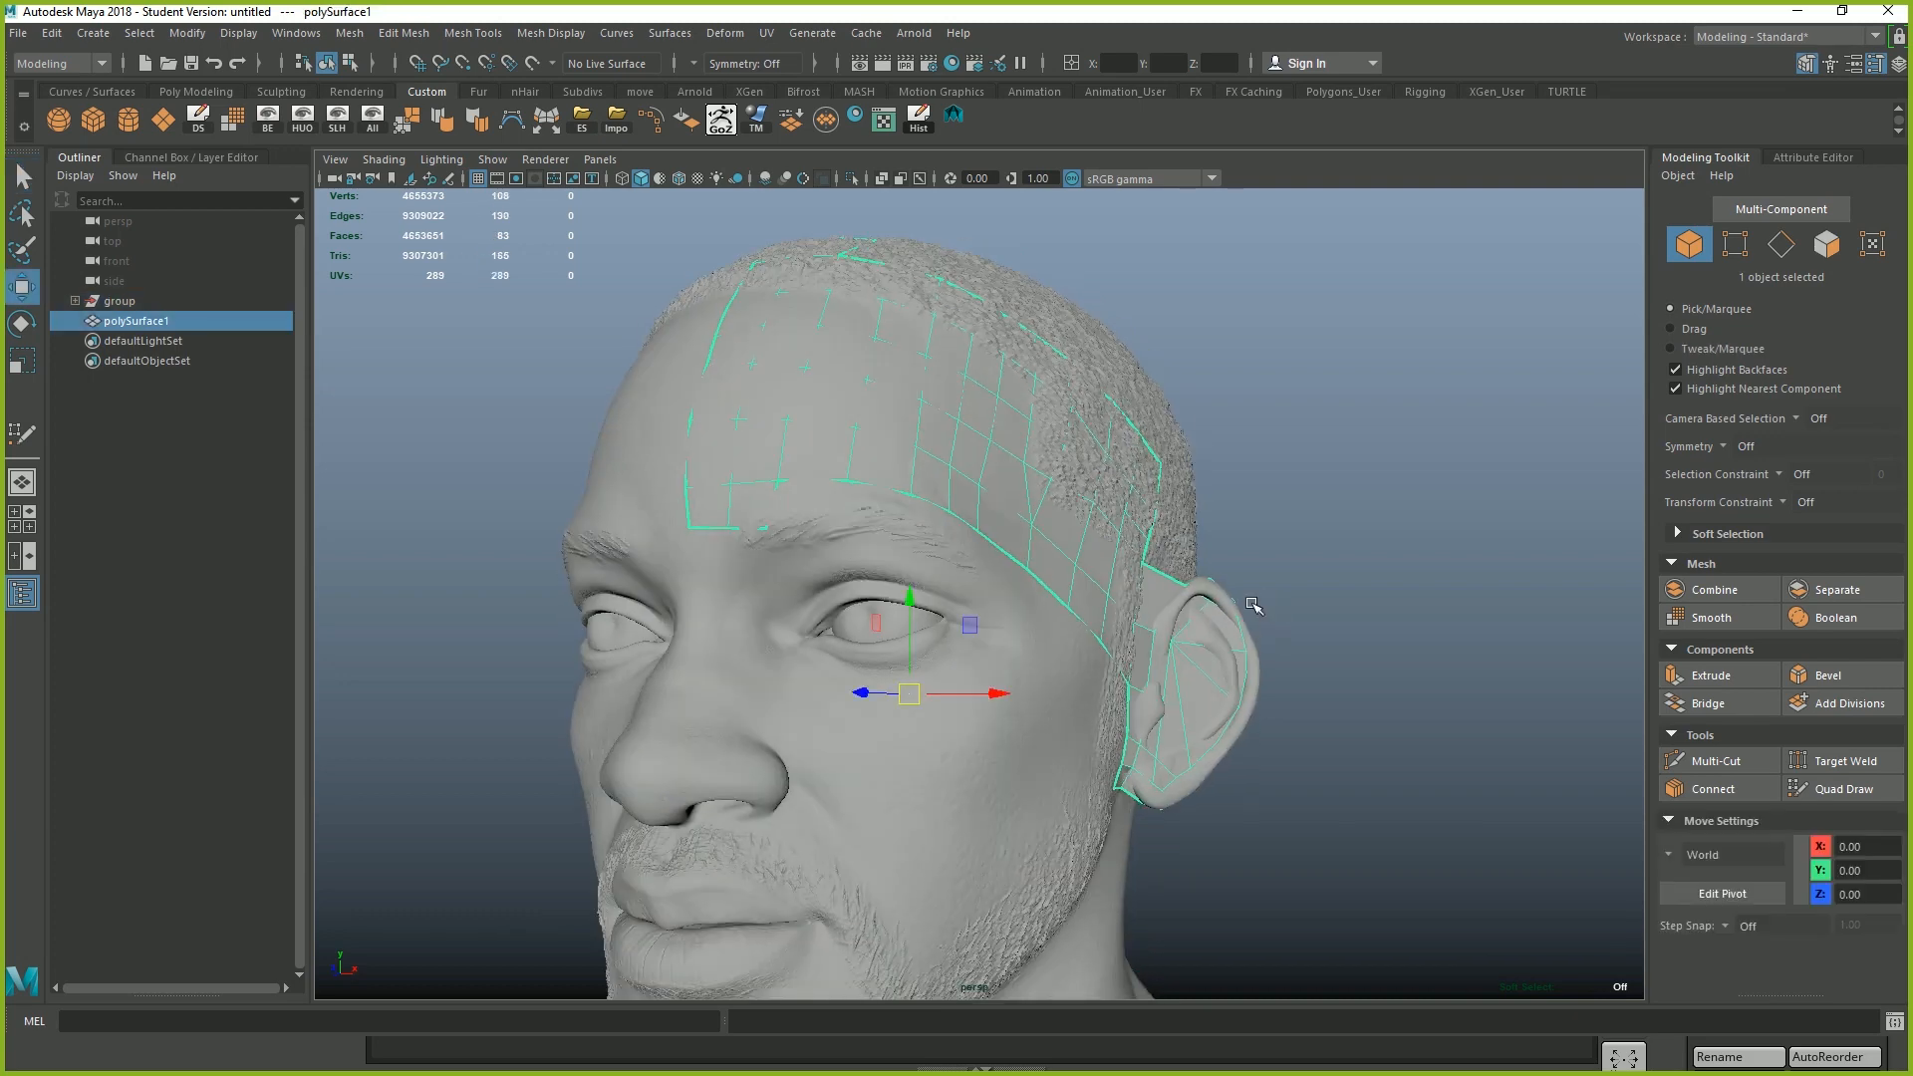
# Try moving the whole low-poly mesh away from the head along different axes, undoing each move
pyautogui.moveTo(1010, 678); pyautogui.dragTo(1133, 695)
pyautogui.hotkey('ctrl', 'z')
pyautogui.moveTo(1010, 678); pyautogui.dragTo(1167, 656)
pyautogui.hotkey('ctrl', 'z')
pyautogui.moveTo(884, 673); pyautogui.dragTo(842, 657)
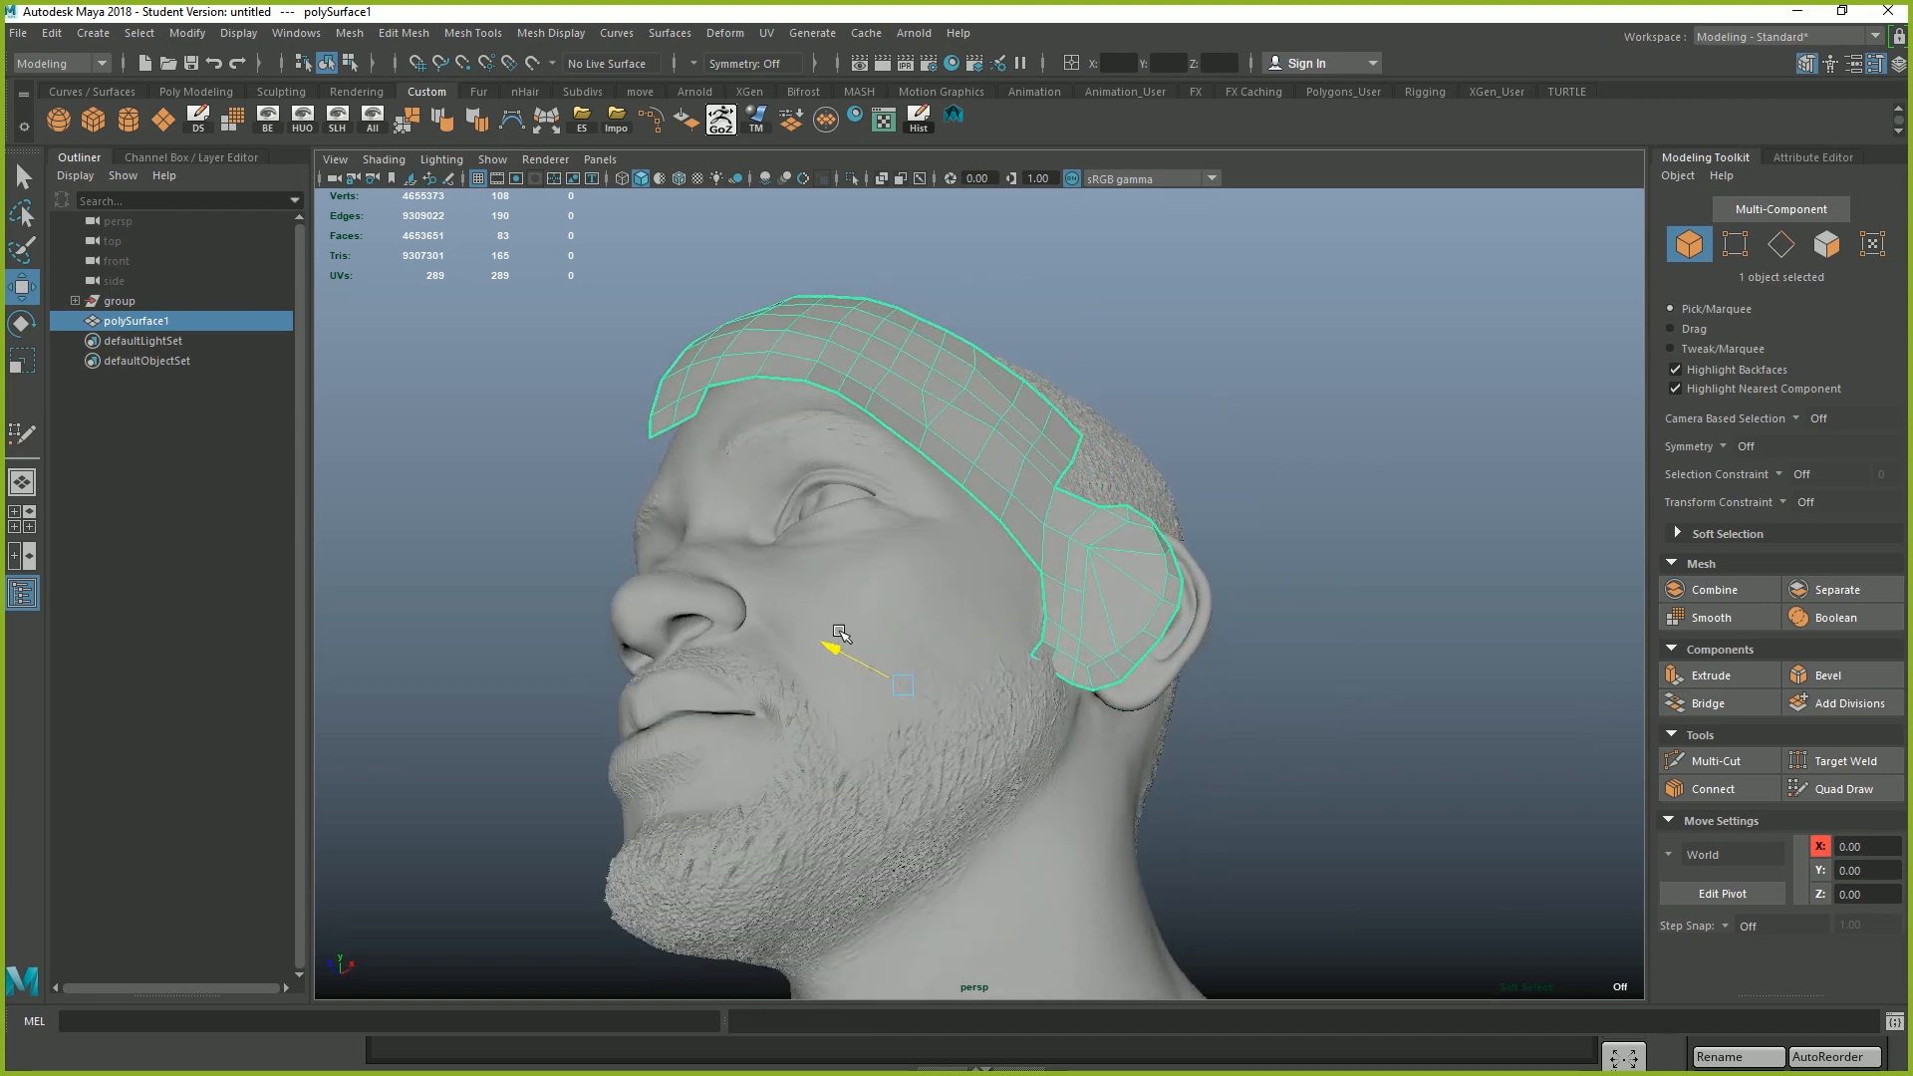
pyautogui.keyDown('alt'); pyautogui.moveTo(1096, 668); pyautogui.dragTo(1041, 599); pyautogui.keyUp('alt')
pyautogui.hotkey('ctrl', 'z')
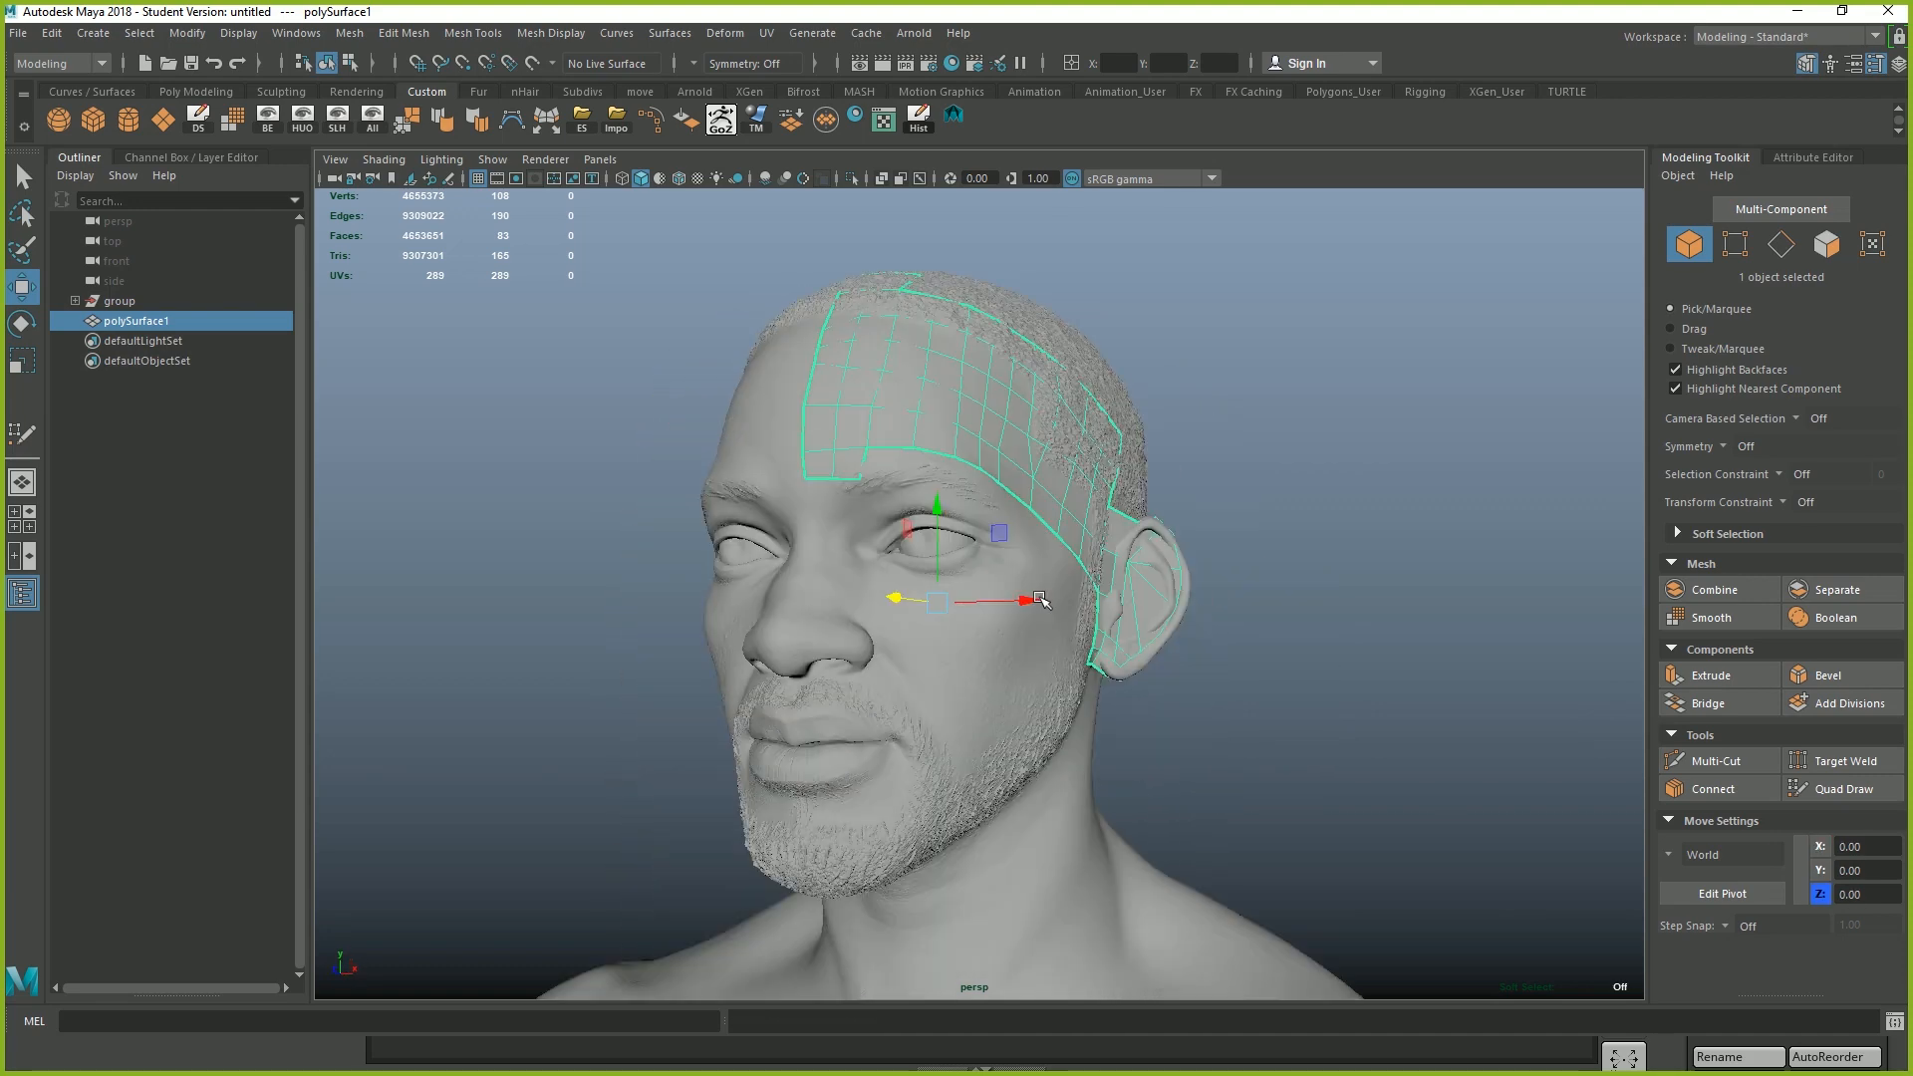